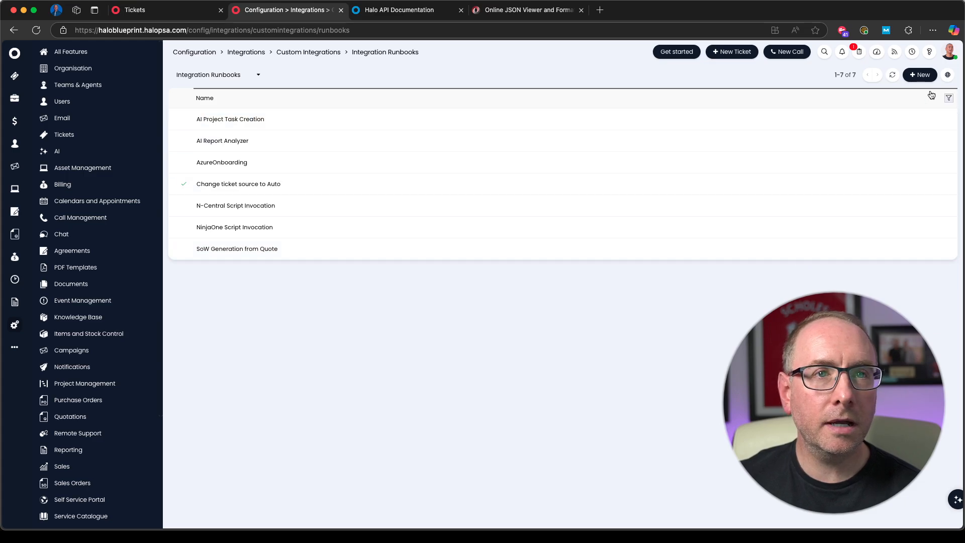
Step: Create a new integration runbook and name it "Get and create ticket"
click(924, 75)
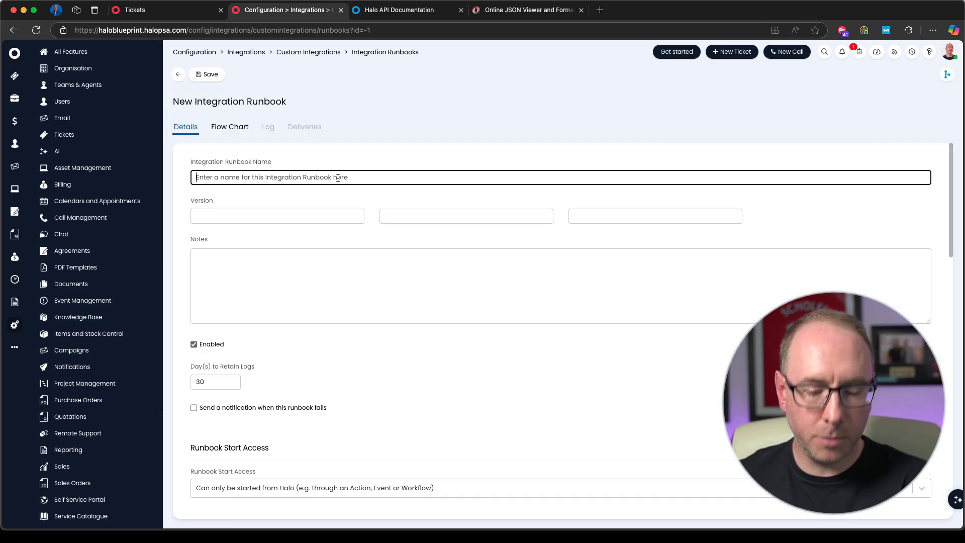
text(G)
key(BackSpace)
text(Get and create ticket)
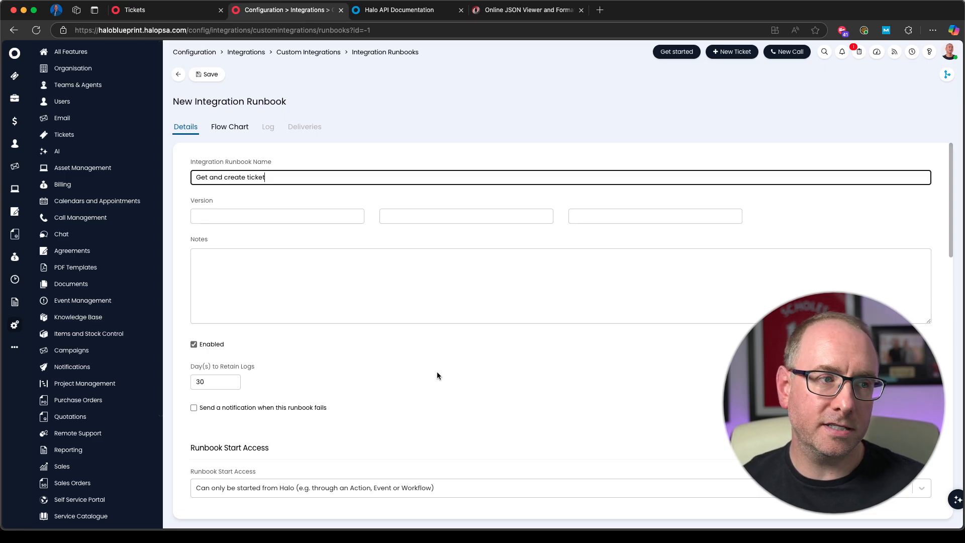
scroll(397, 362, down, 10)
scroll(352, 322, up, 10)
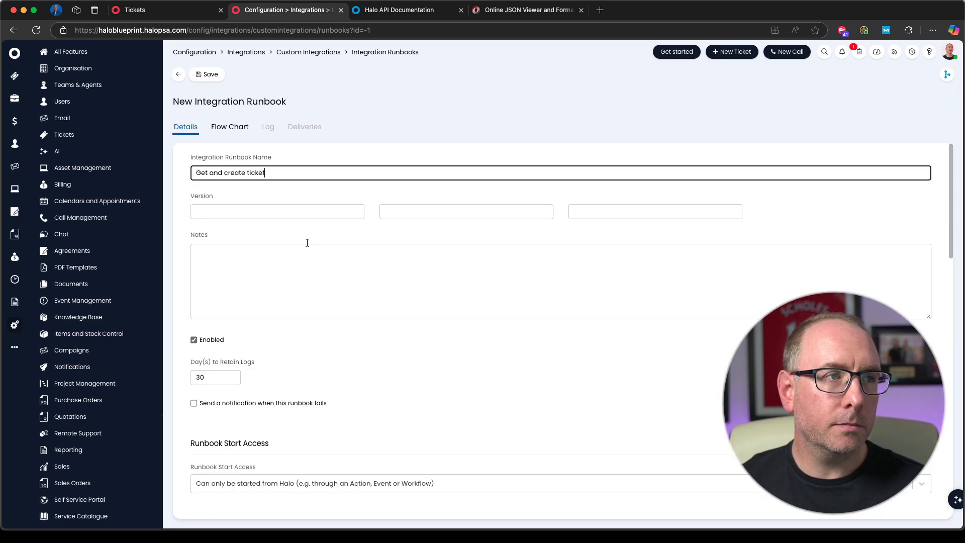
Step: Open the runbook's flow chart and name its start step "Get tickets"
click(230, 126)
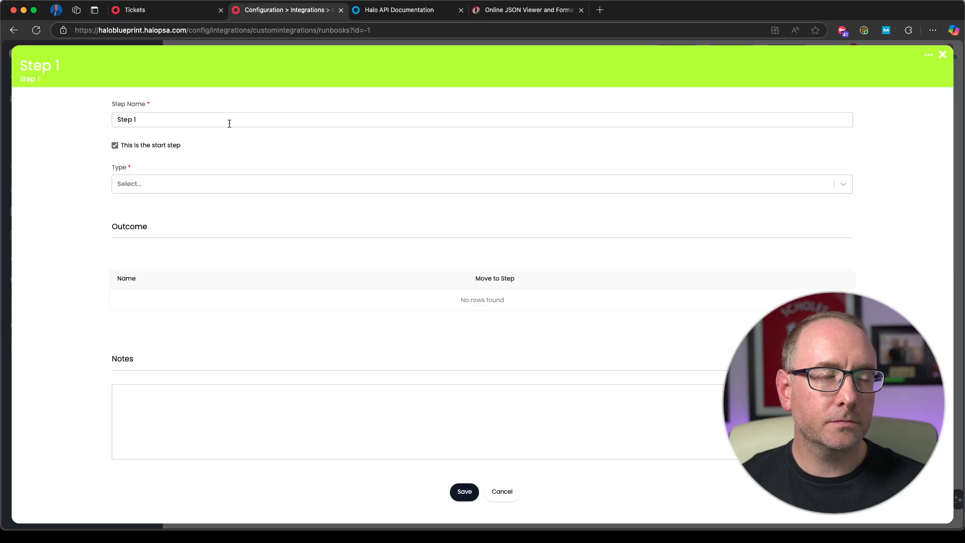
triple_click(151, 120)
text(Get tickets)
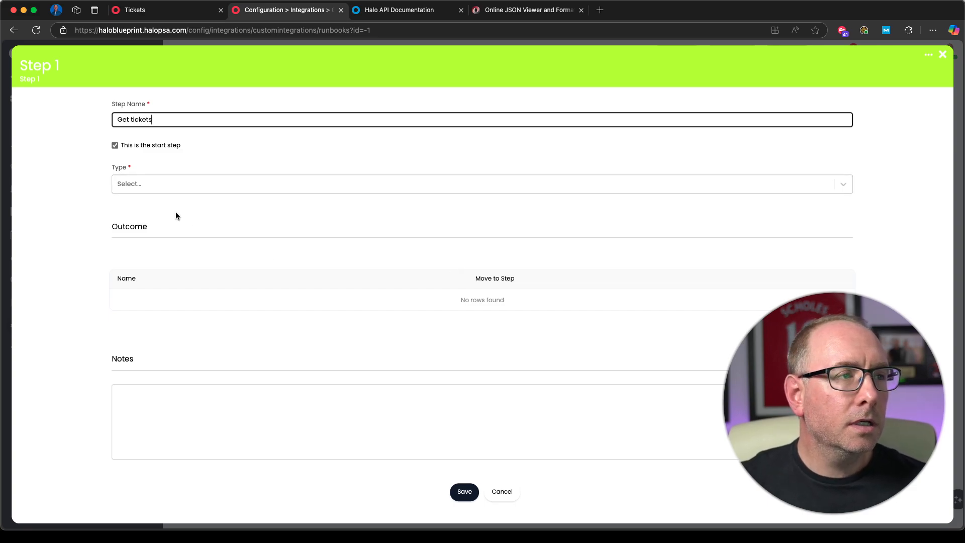
Step: Set the start step's type to Action and its action type to Halo API Action
click(183, 184)
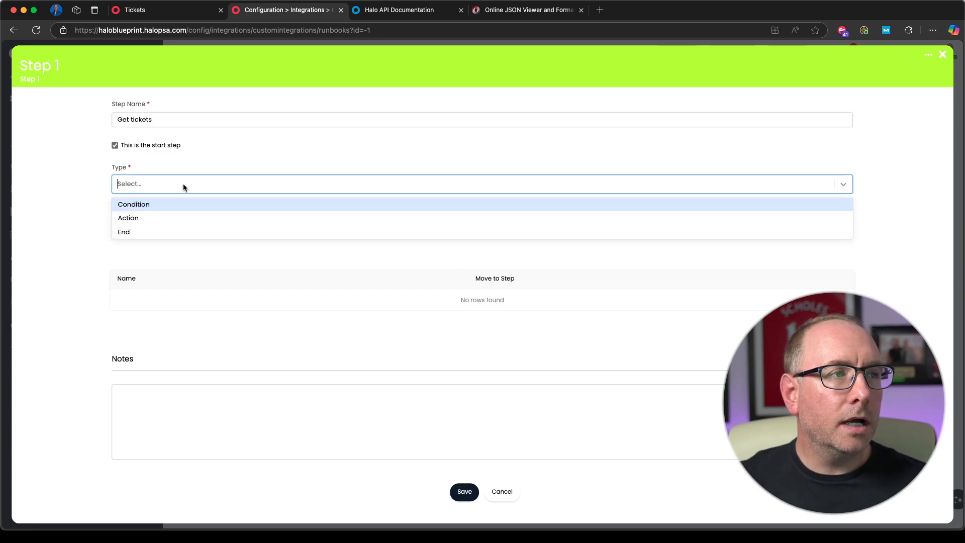
click(167, 219)
click(228, 270)
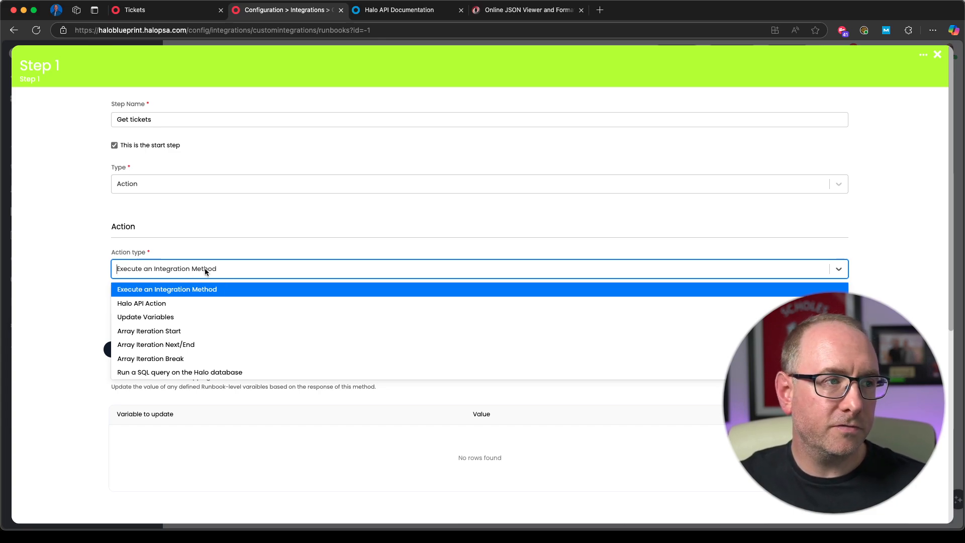
click(165, 304)
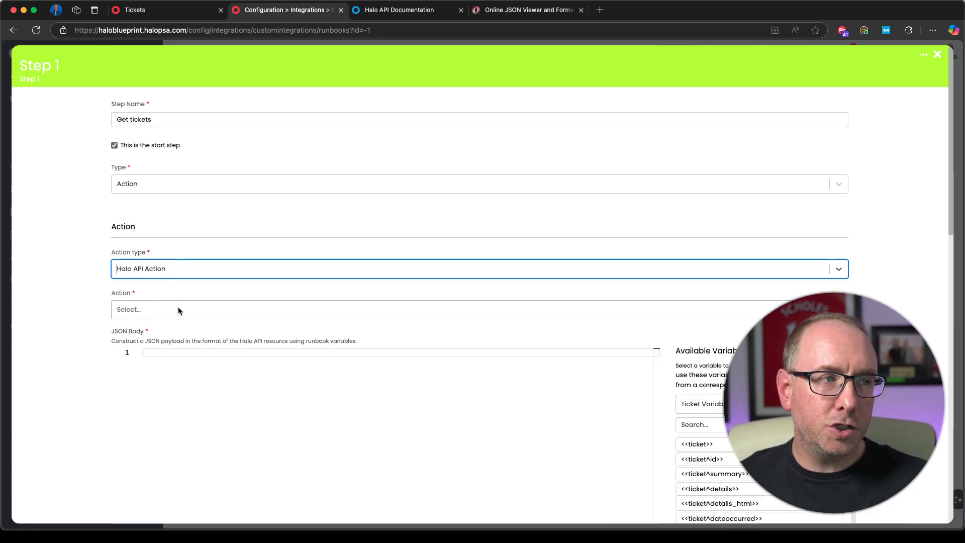
Step: Try the Create Ticket and Update Ticket actions to examine the JSON body template each one provides
click(209, 308)
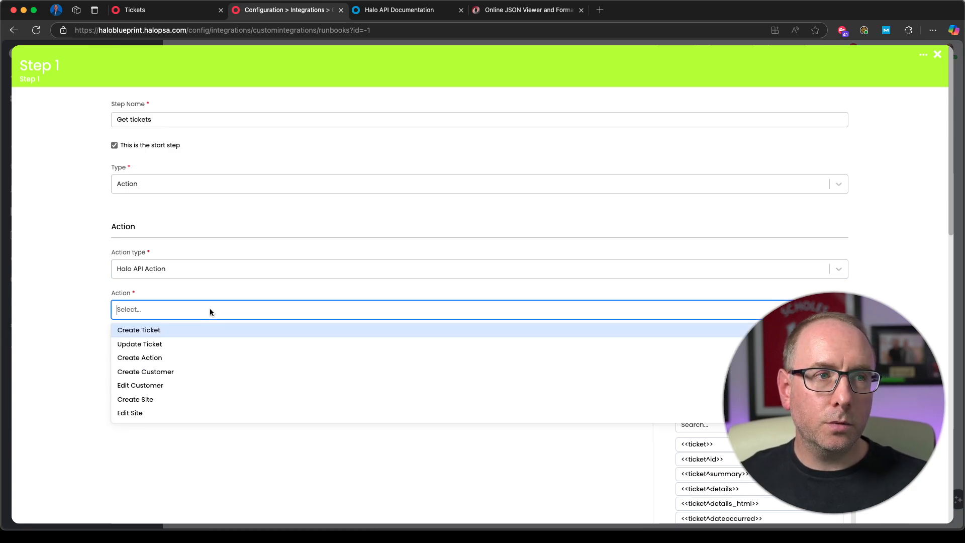
click(161, 334)
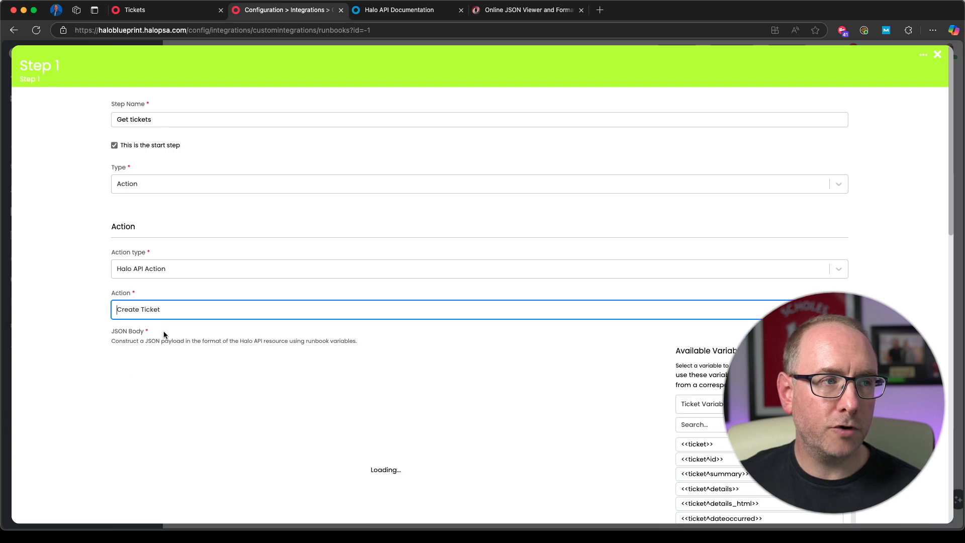
click(187, 315)
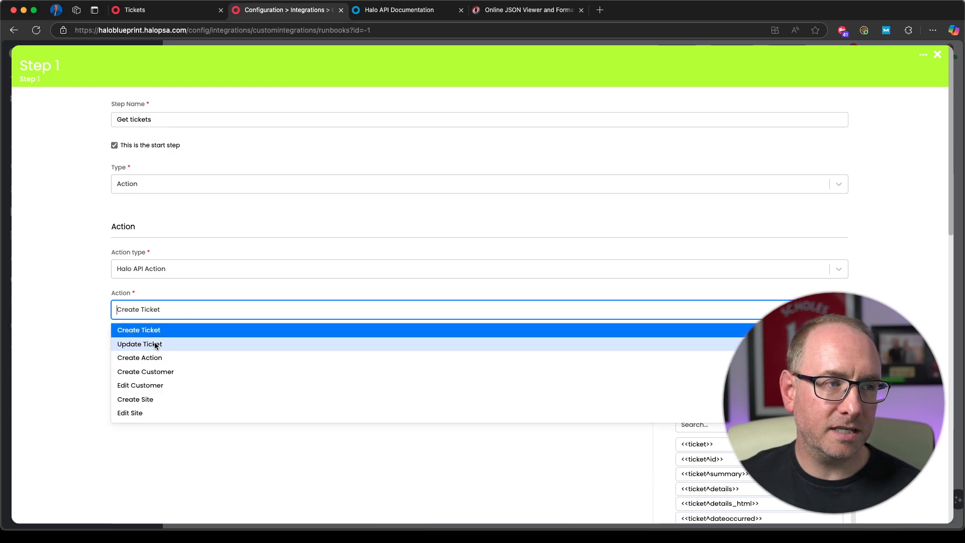
click(155, 342)
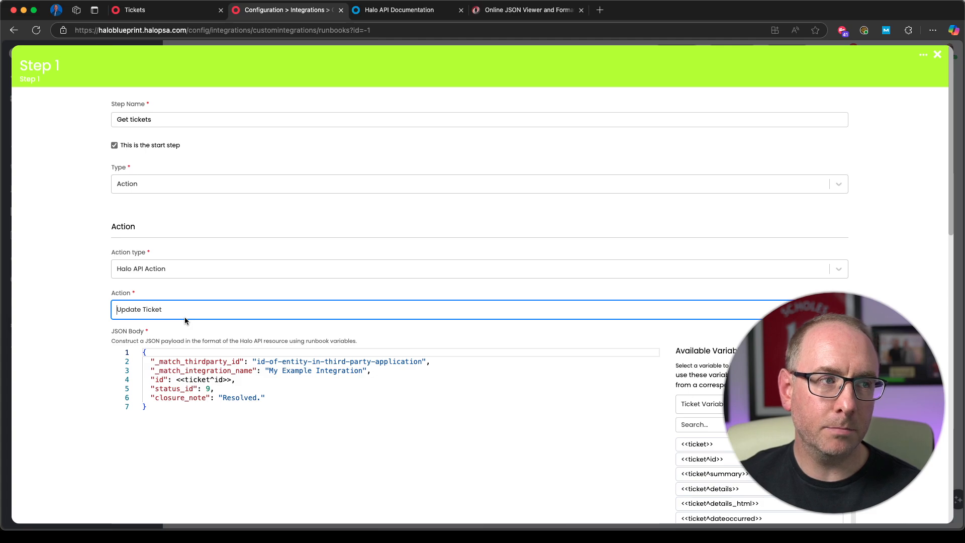
drag(222, 380, 93, 378)
click(241, 387)
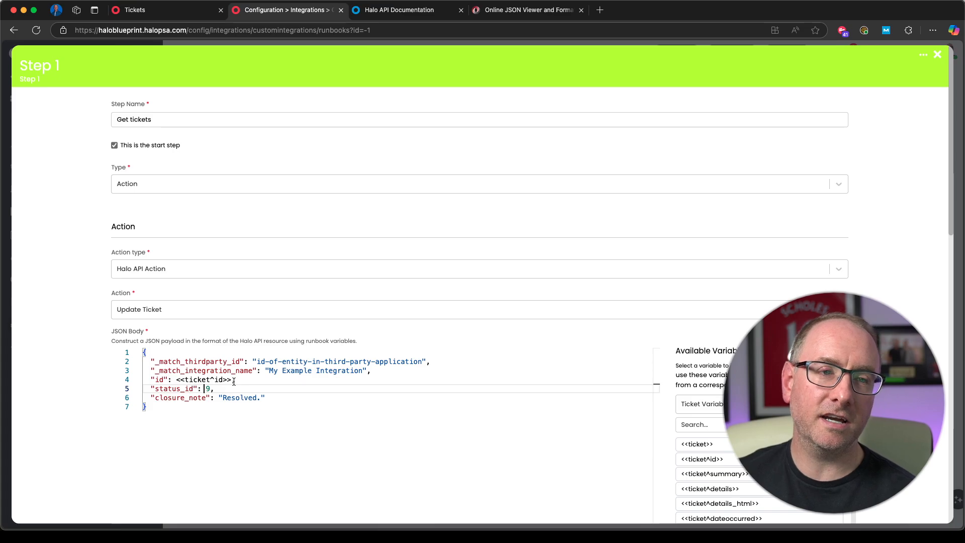
click(215, 309)
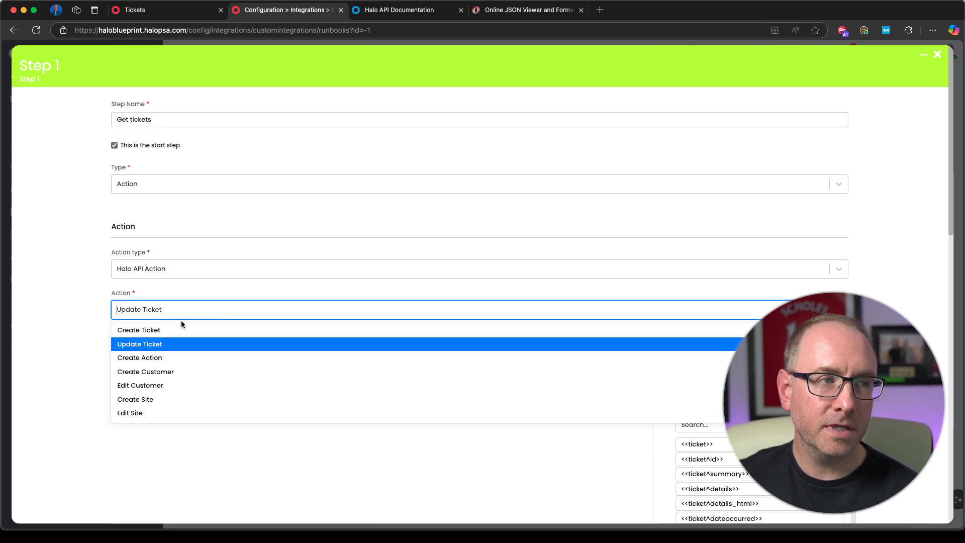
click(167, 326)
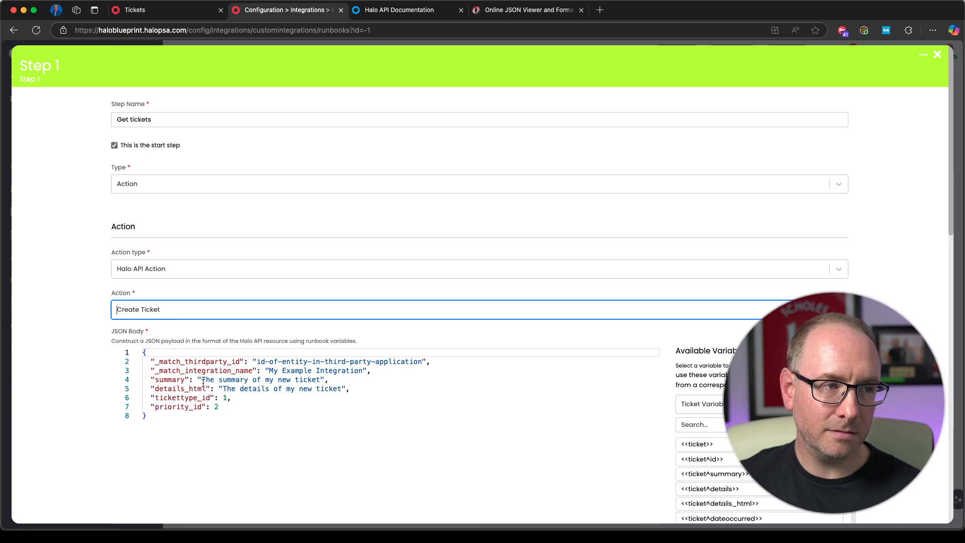
Step: Set the step's Halo API action to Get Tickets and review the options it offers
click(200, 315)
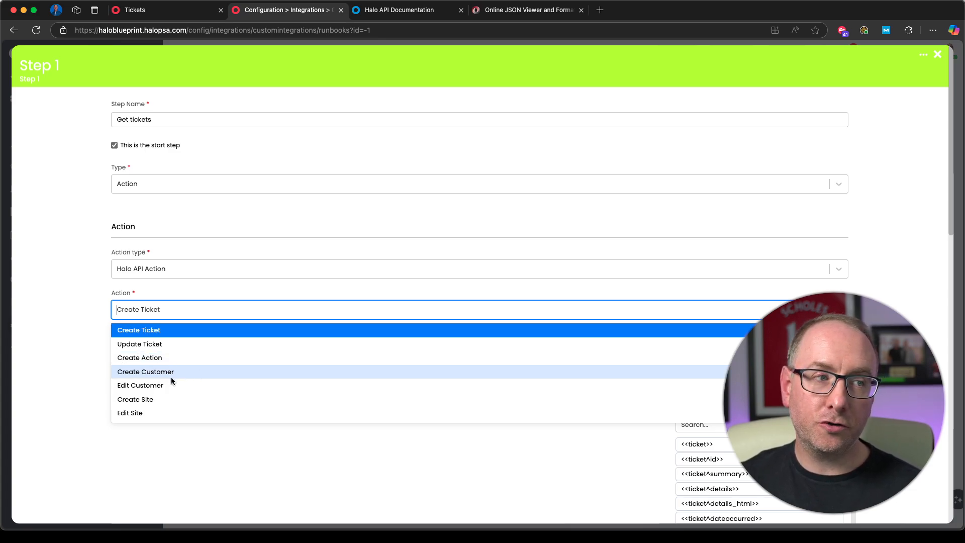
scroll(201, 400, down, 3)
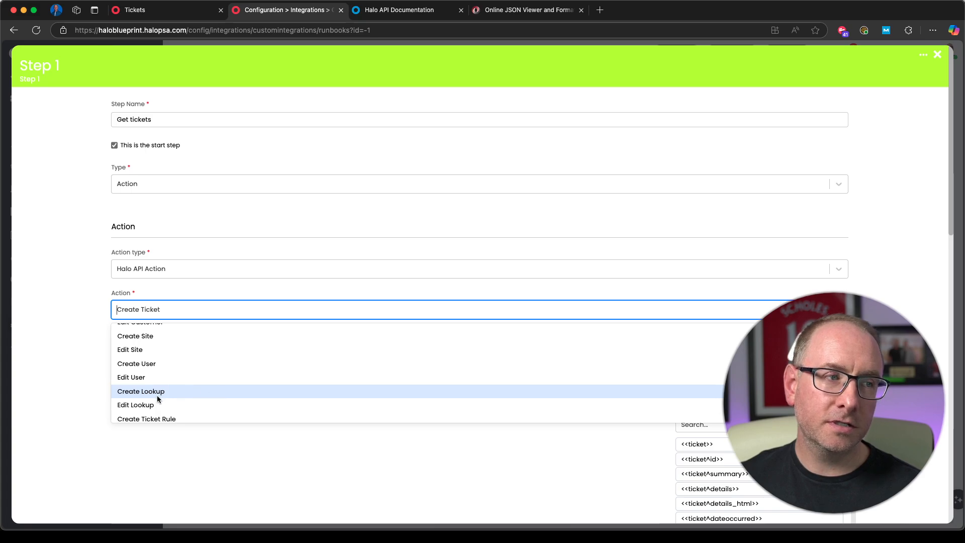
scroll(173, 381, down, 1)
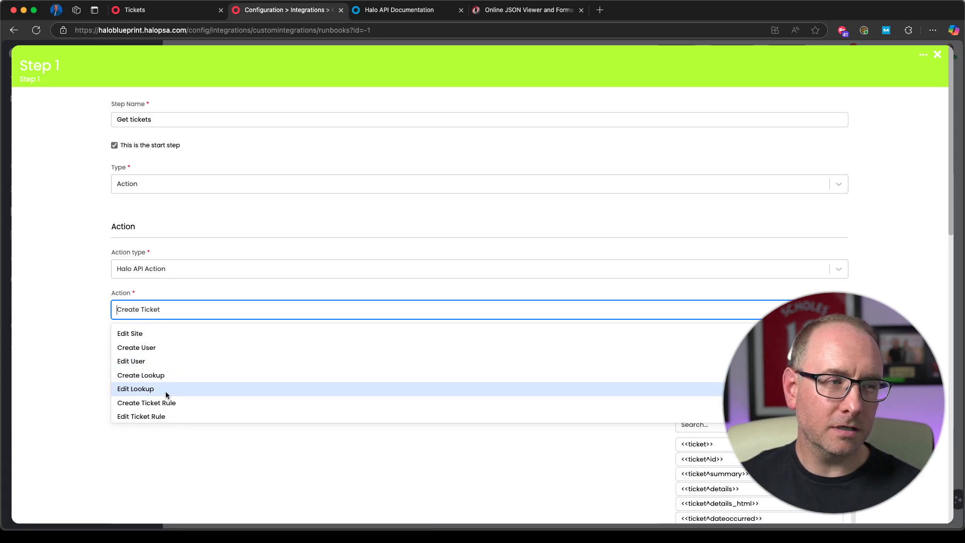
scroll(198, 375, down, 1)
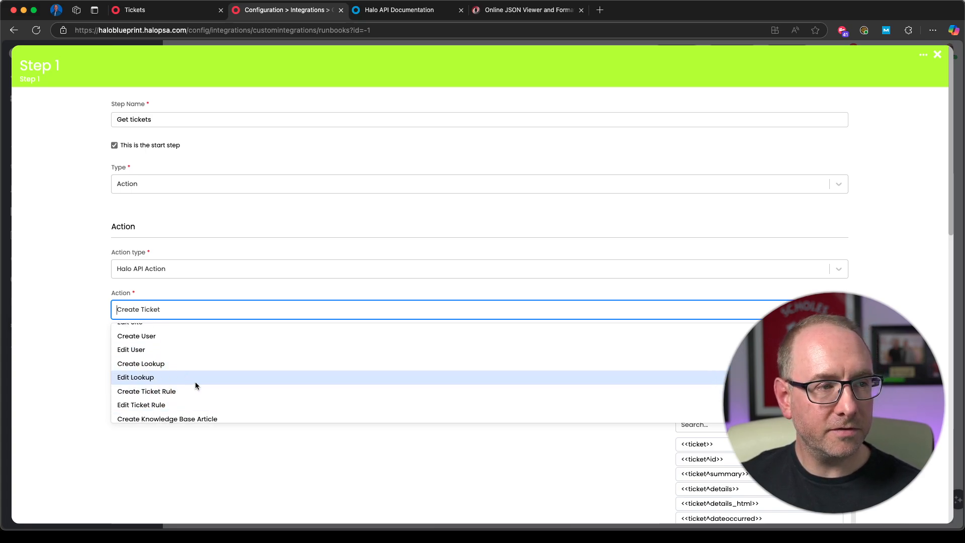
scroll(184, 360, down, 1)
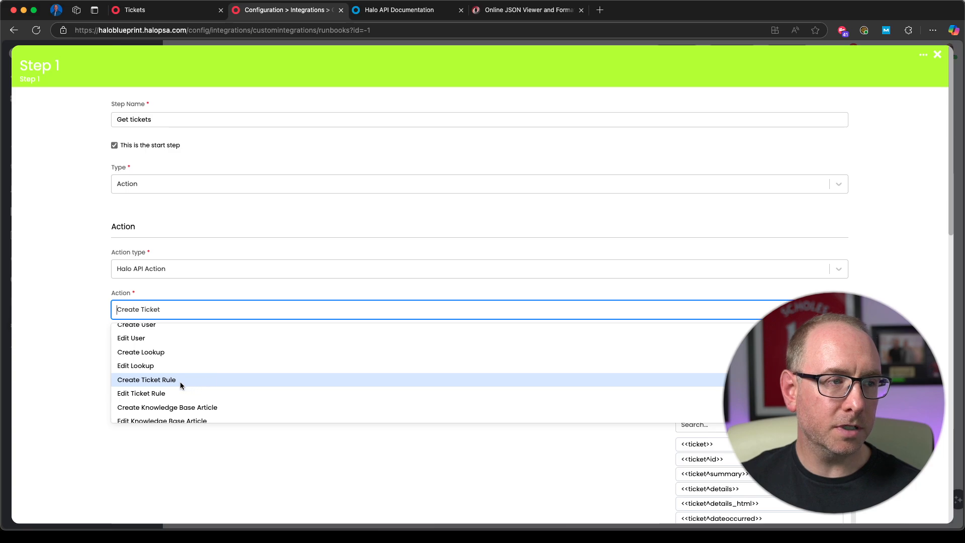
scroll(255, 382, down, 5)
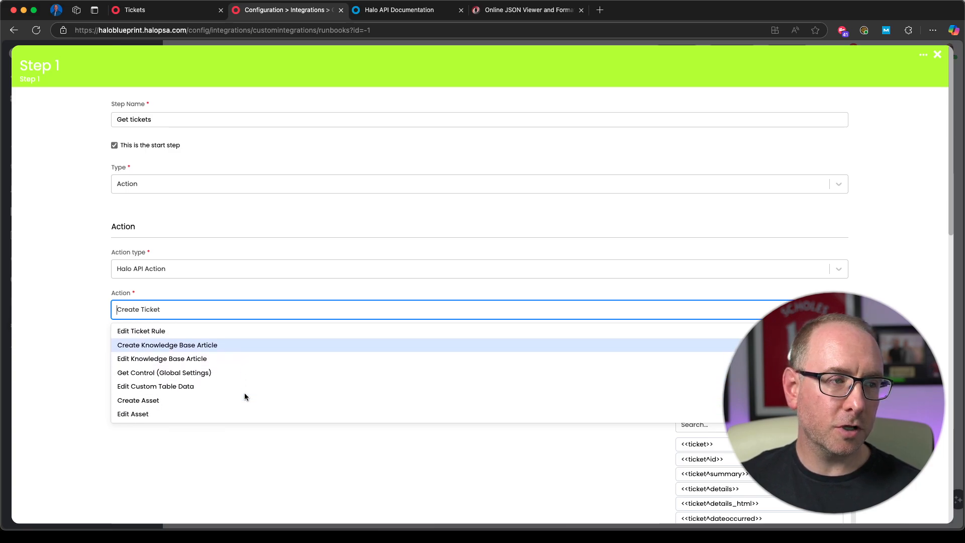
scroll(216, 388, down, 4)
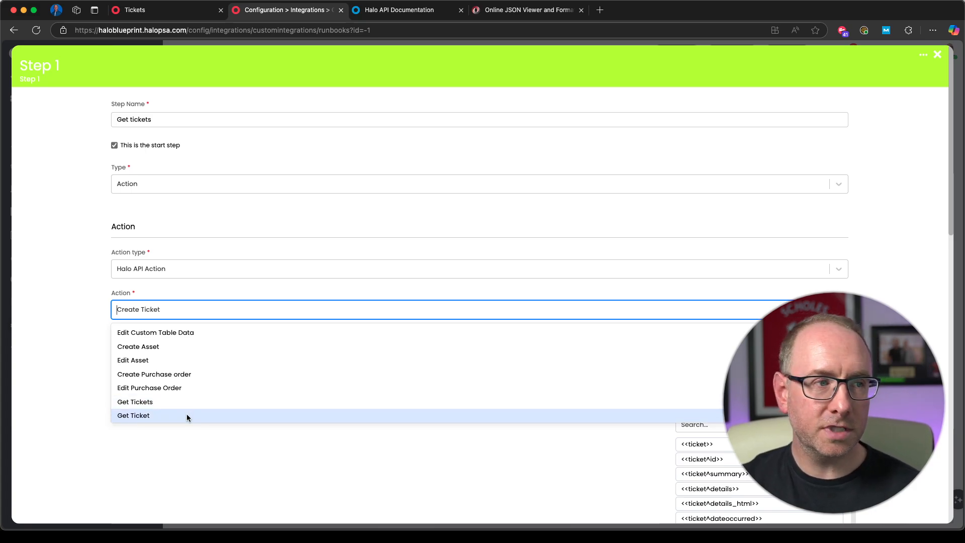
click(156, 404)
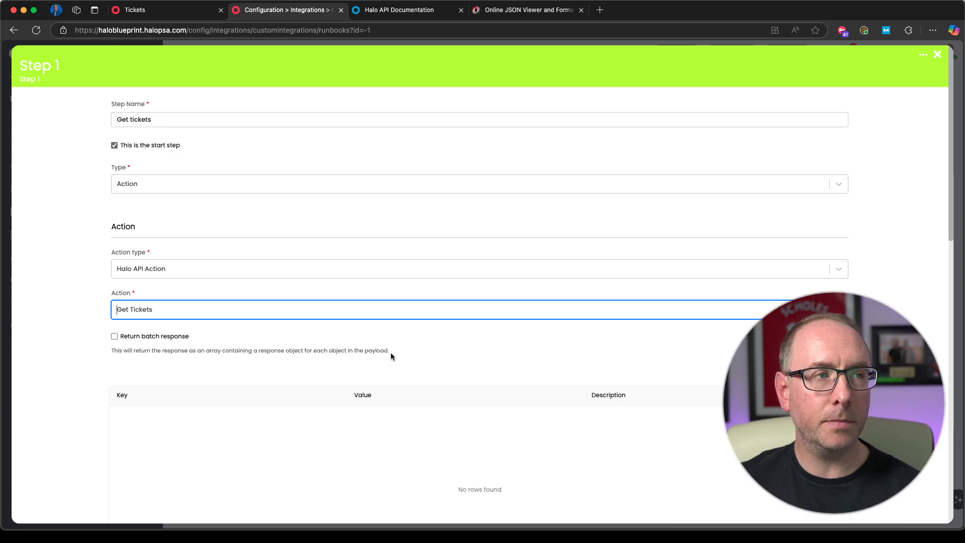
scroll(624, 387, down, 2)
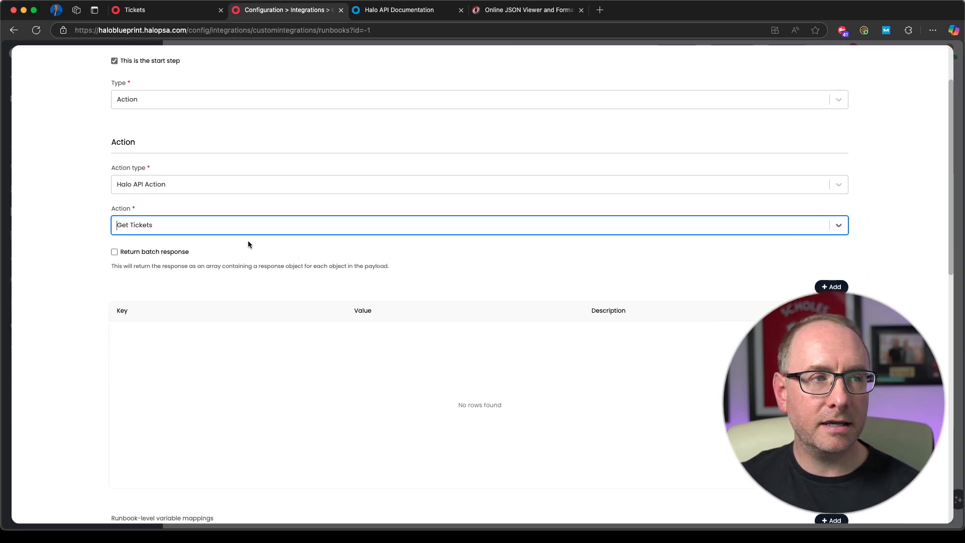
scroll(255, 244, down, 2)
scroll(304, 247, up, 1)
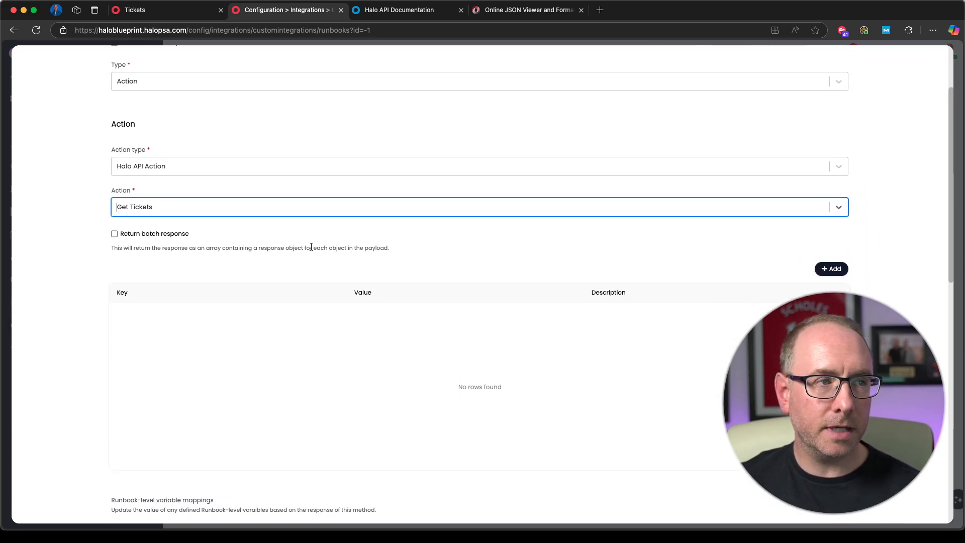
scroll(459, 267, up, 1)
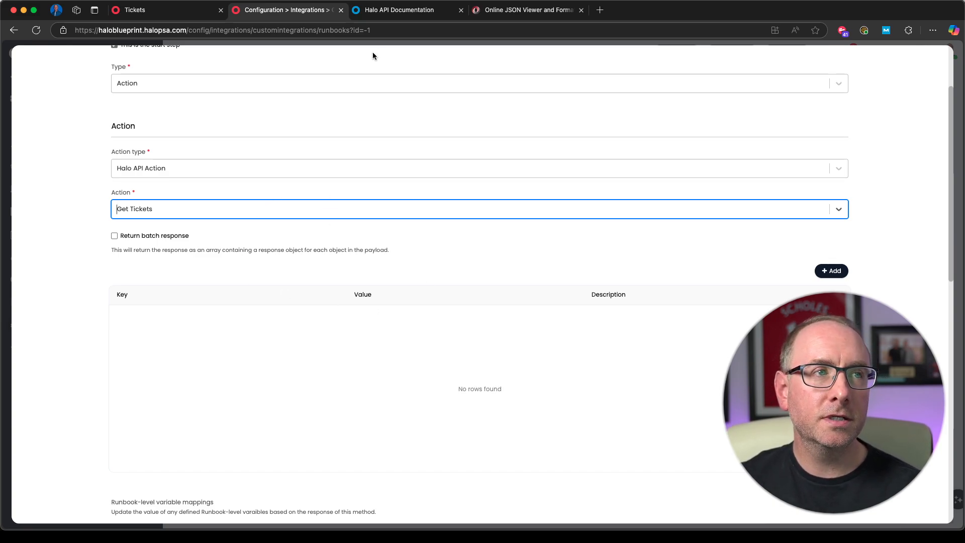
Step: Examine the query parameters of the GET /Tickets endpoint in the Halo API Documentation, and return to the runbook step
click(394, 16)
scroll(435, 338, up, 15)
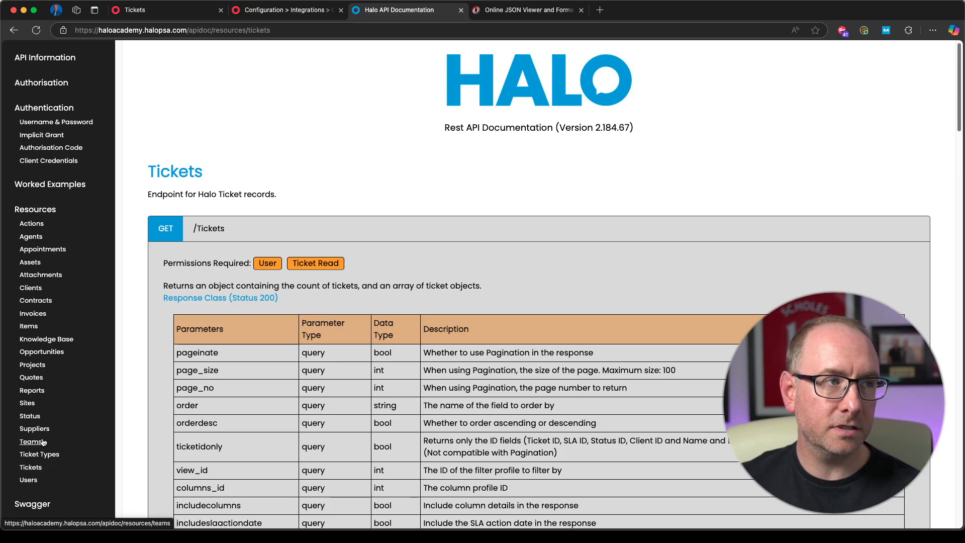
scroll(416, 345, down, 1)
scroll(417, 345, down, 3)
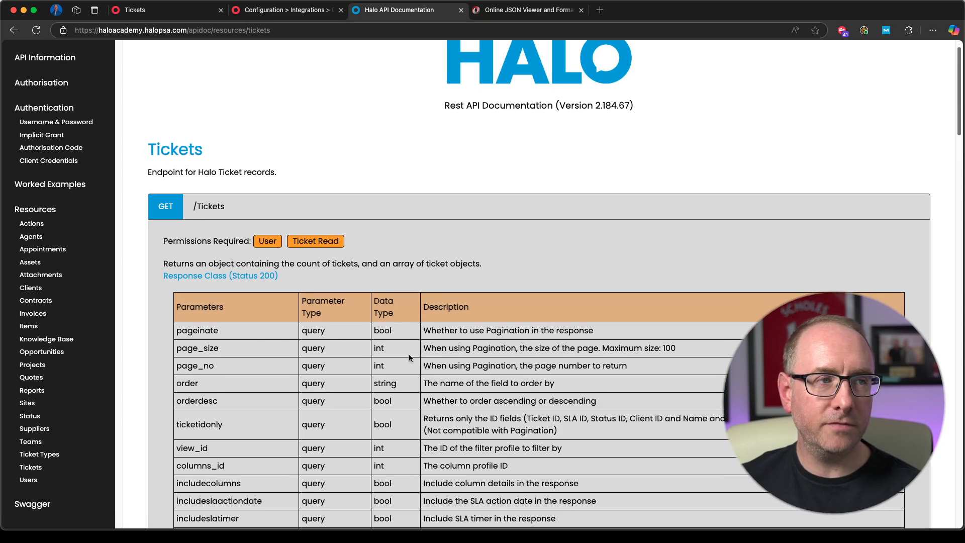
scroll(399, 326, down, 2)
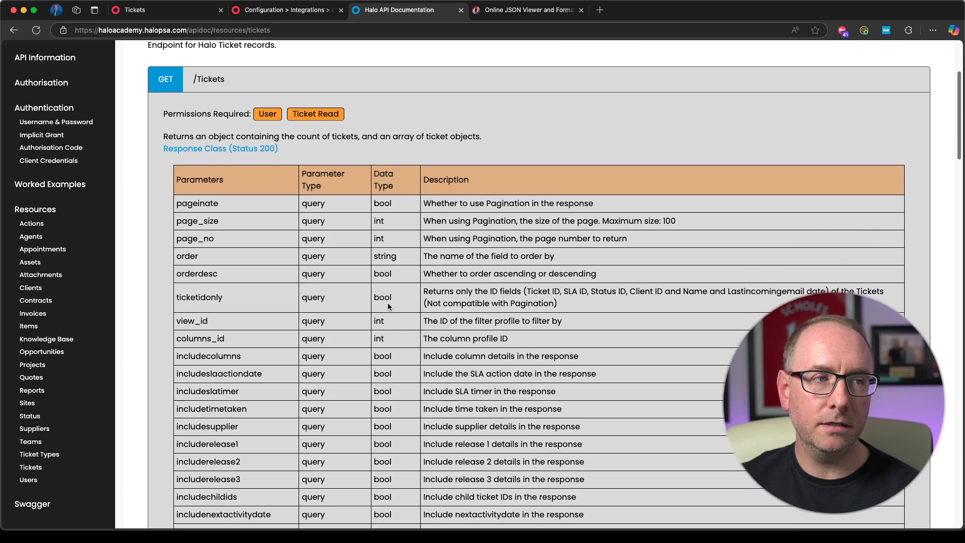
scroll(408, 354, down, 5)
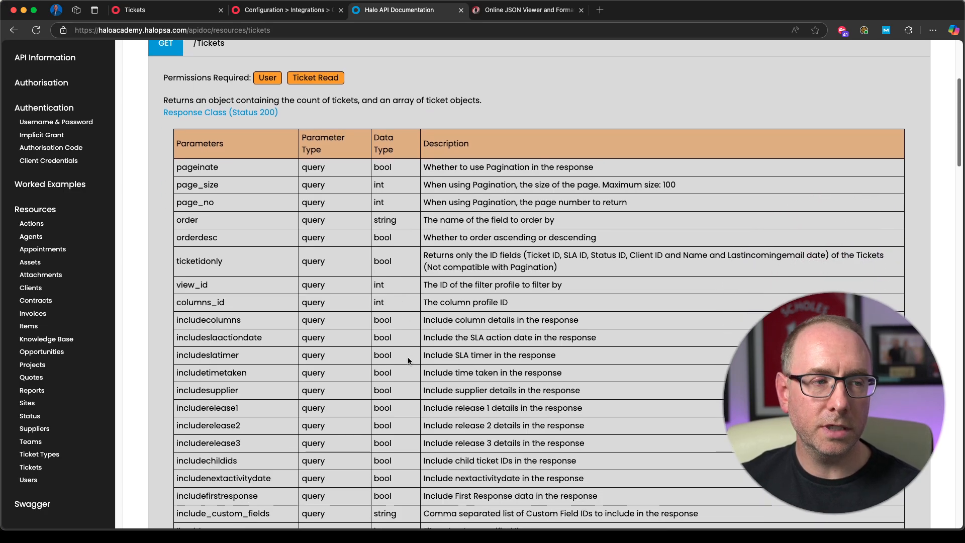
scroll(418, 345, down, 8)
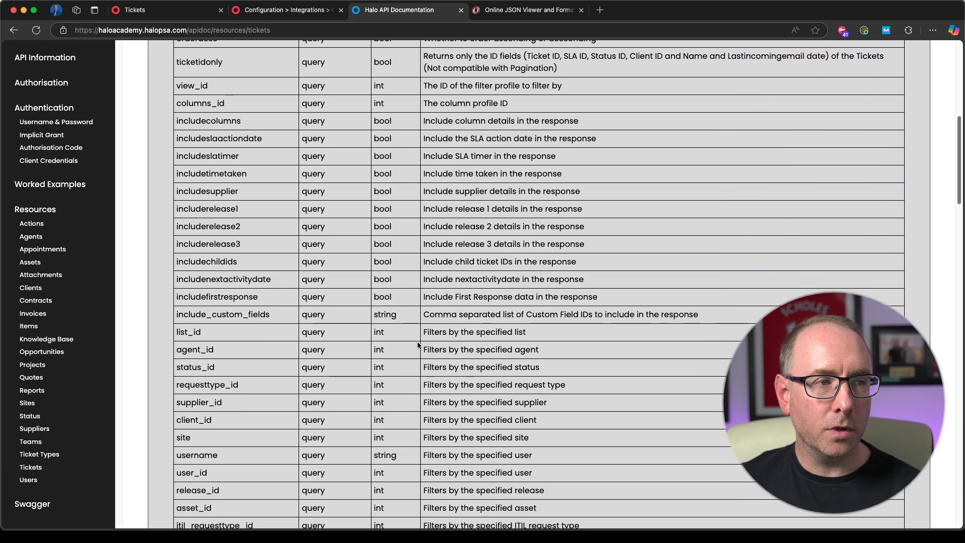
scroll(418, 345, down, 8)
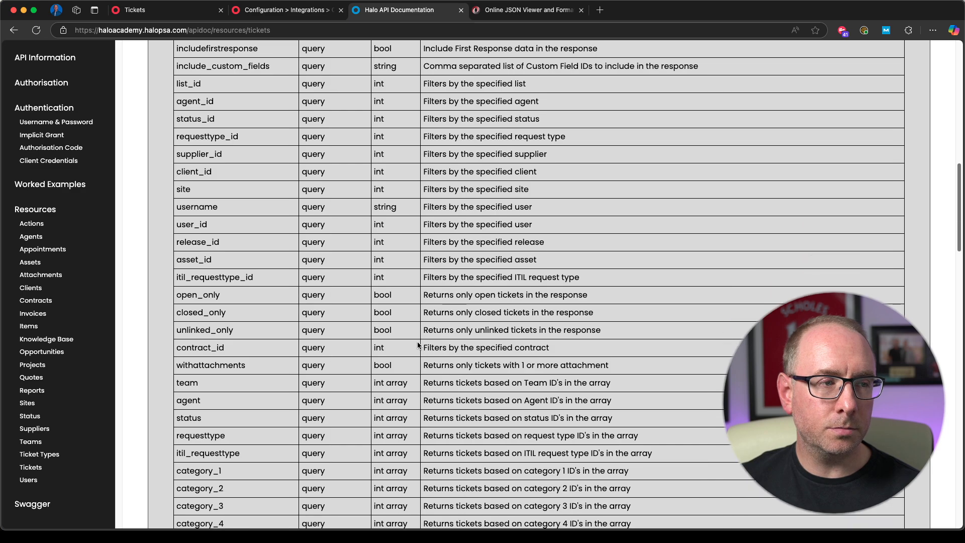
scroll(418, 346, down, 7)
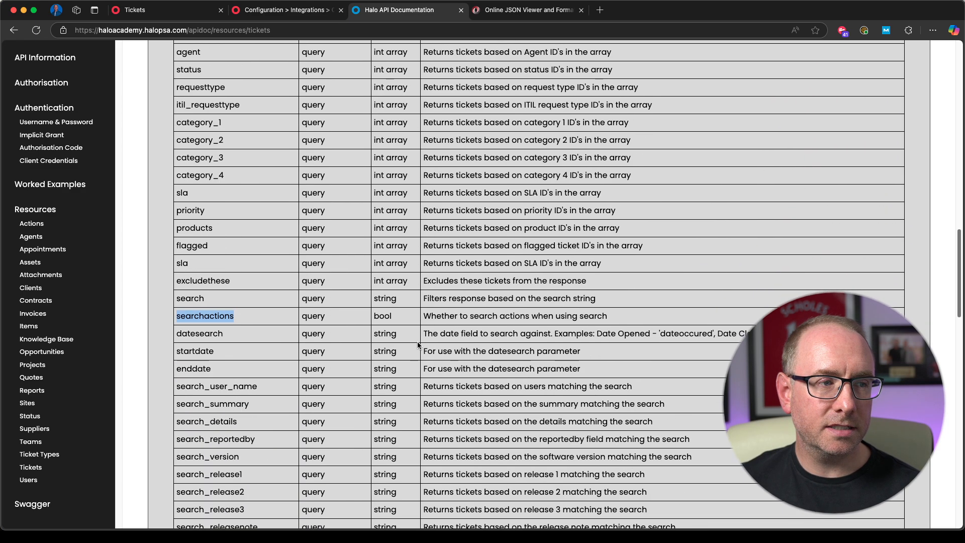
click(417, 346)
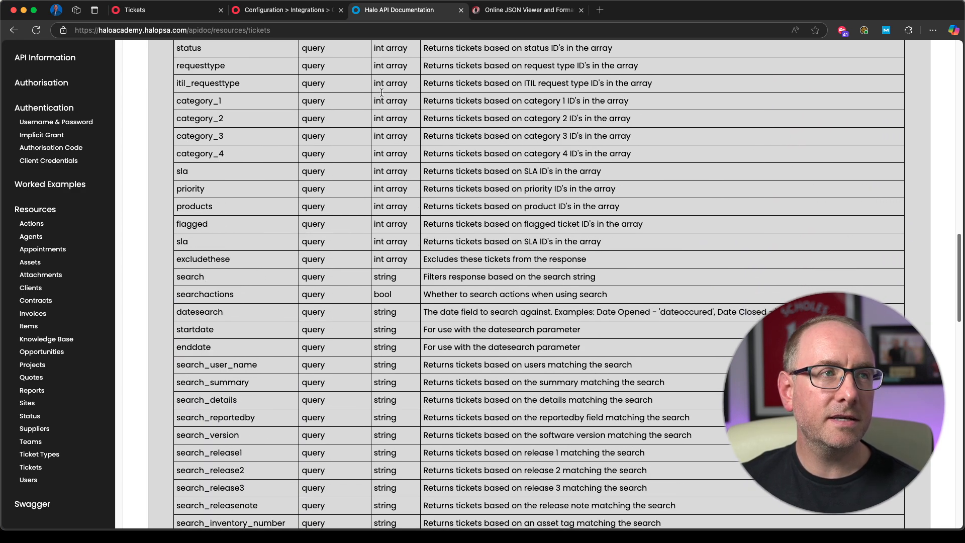
click(282, 11)
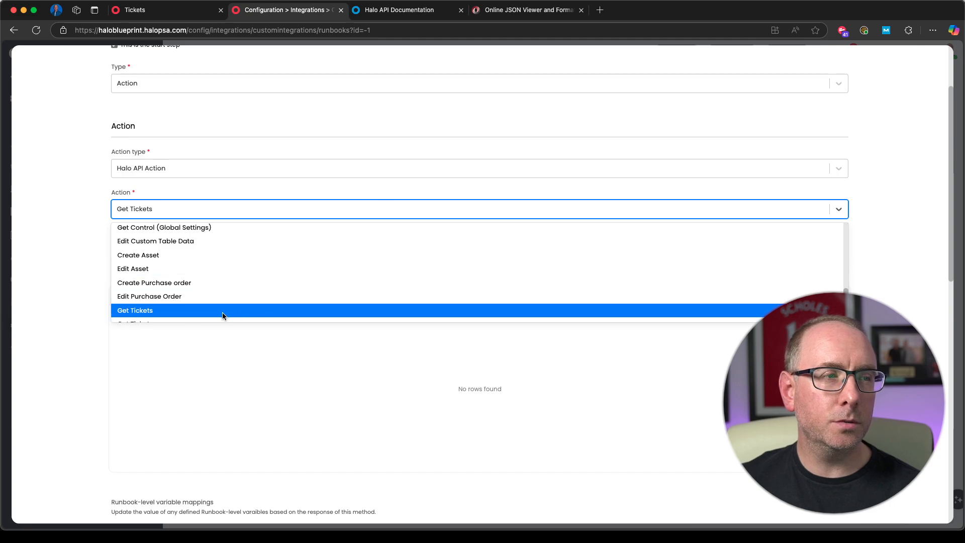
Step: Add a parameter to the Get Tickets action with the key search and the value Outlook
click(89, 246)
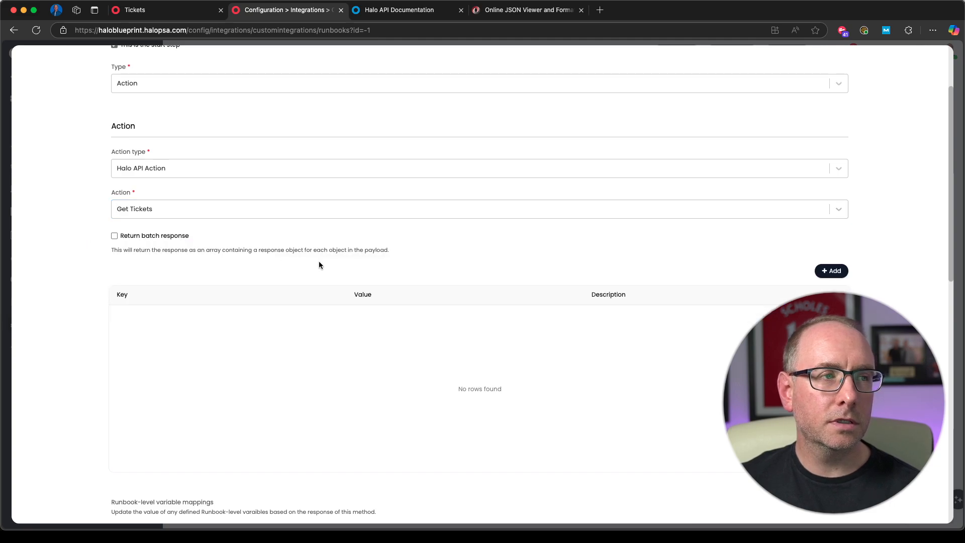
click(834, 272)
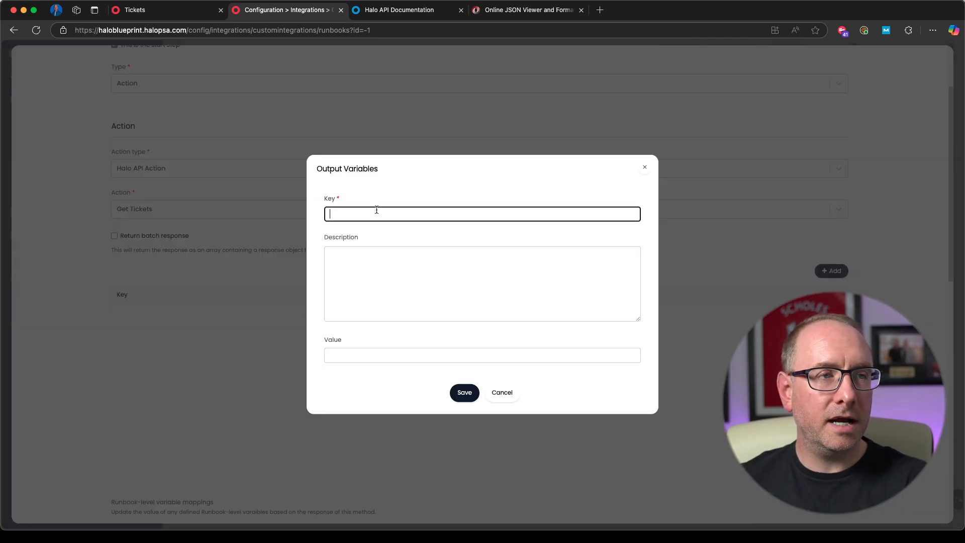
text(search)
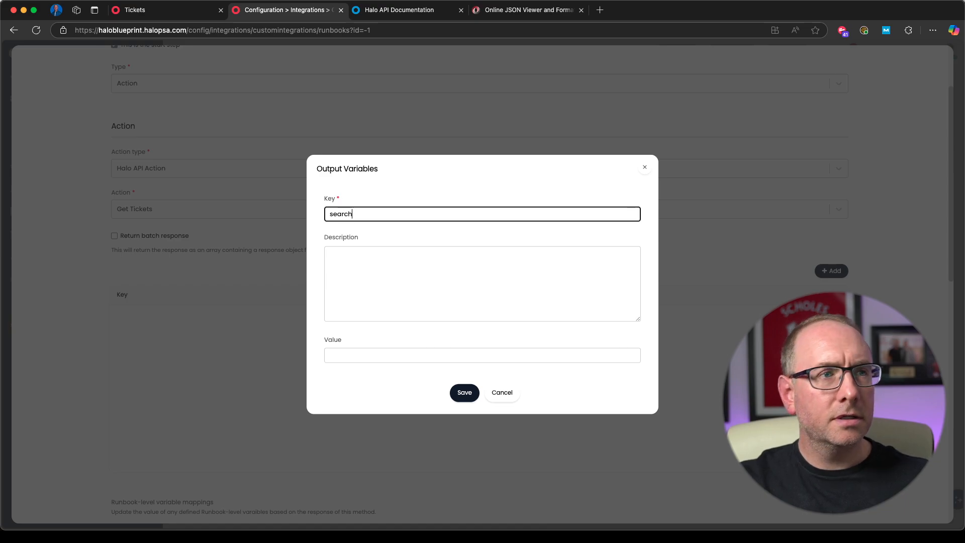
click(388, 353)
text(o)
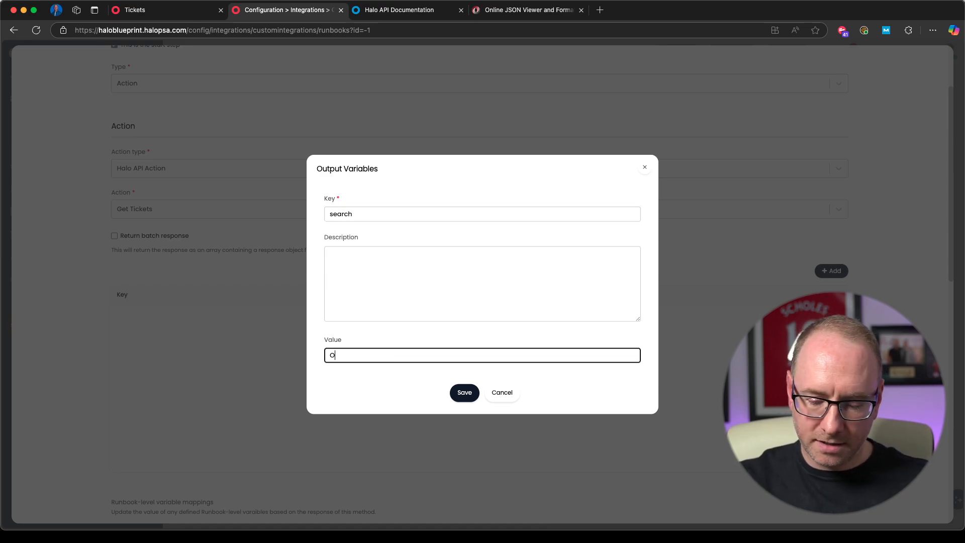
text(utlook)
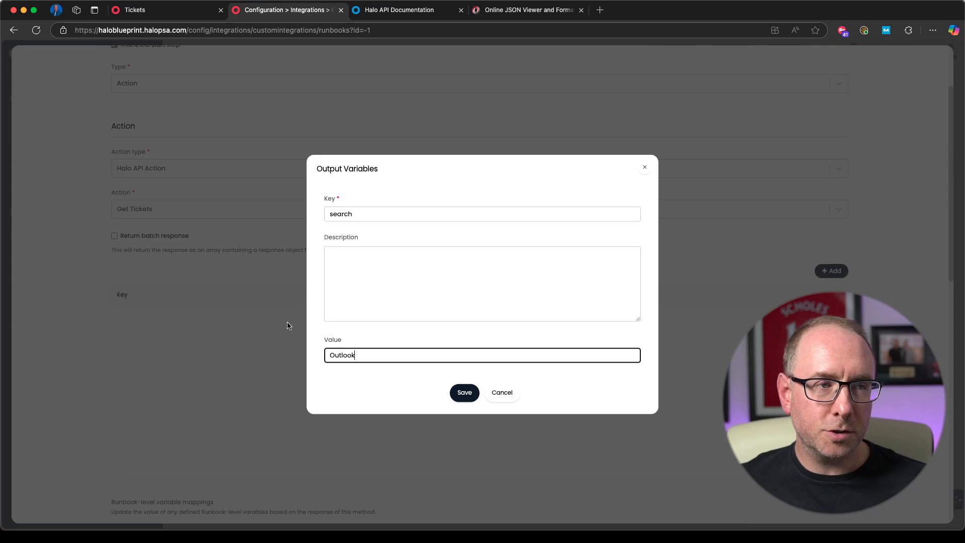
click(464, 392)
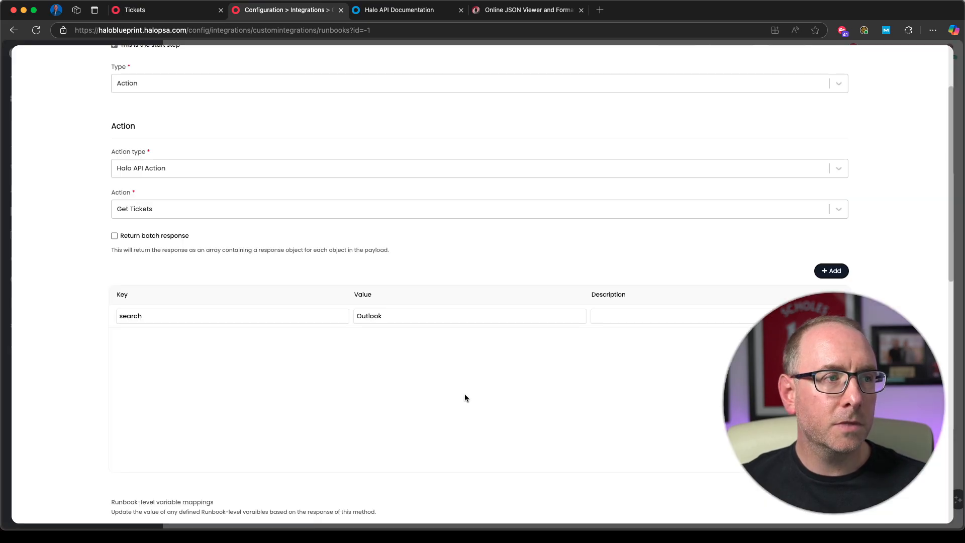
Step: Copy the open_only parameter name from the GET /Tickets query parameters in the Halo API Documentation and return to the runbook step
click(408, 11)
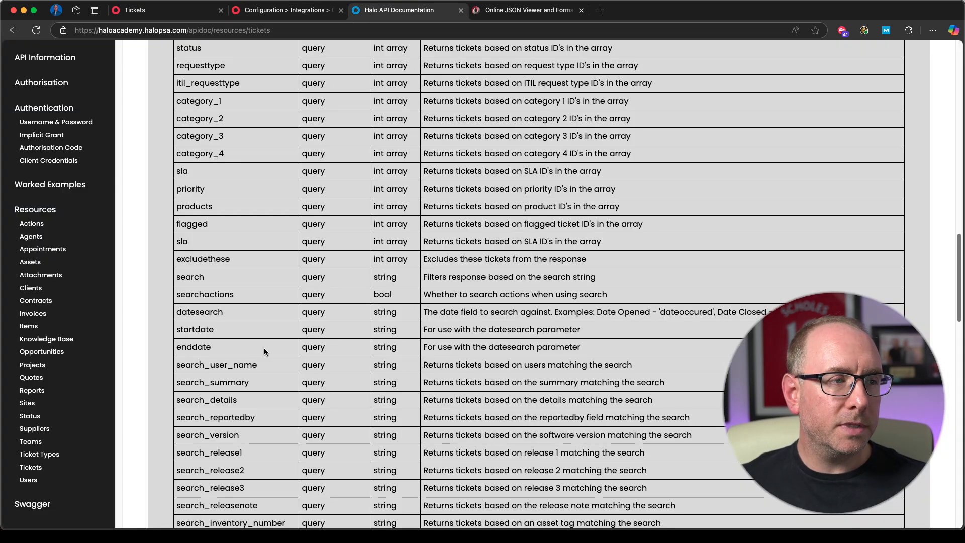
scroll(245, 373, down, 5)
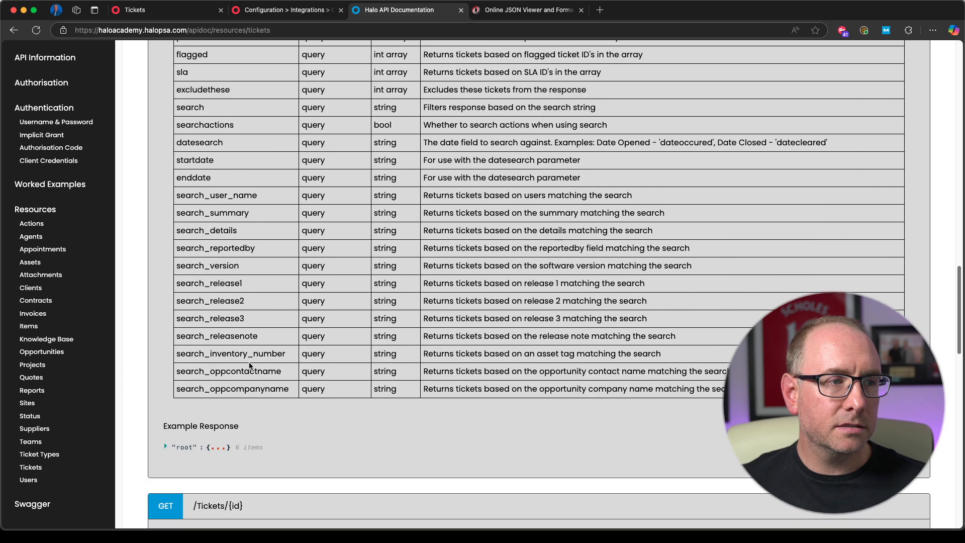
scroll(252, 362, up, 10)
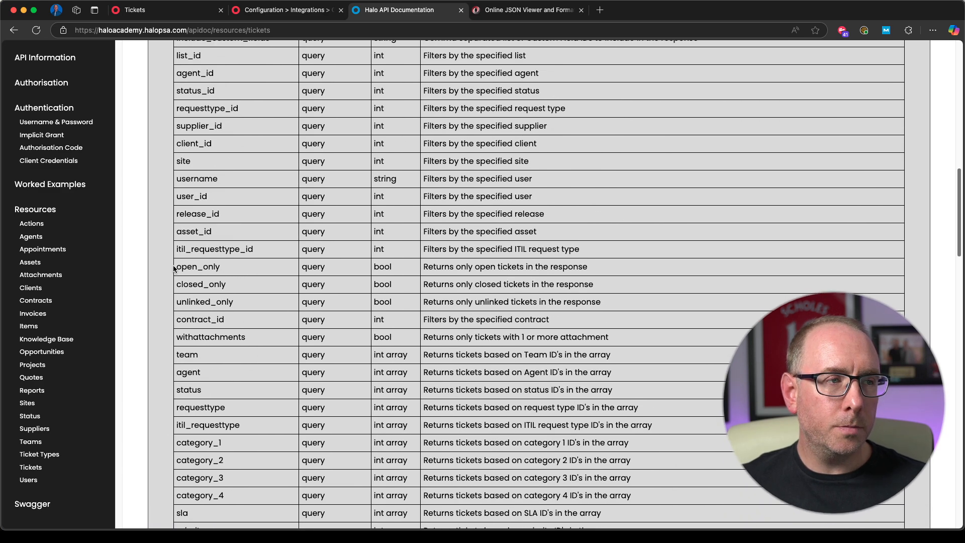
drag(176, 268, 227, 271)
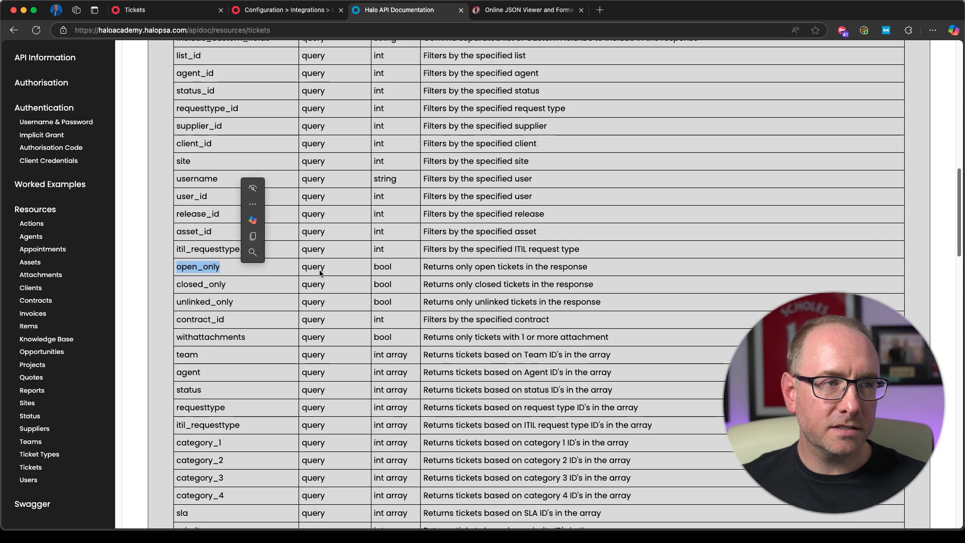
drag(402, 269, 361, 266)
drag(222, 268, 176, 267)
key(super+c)
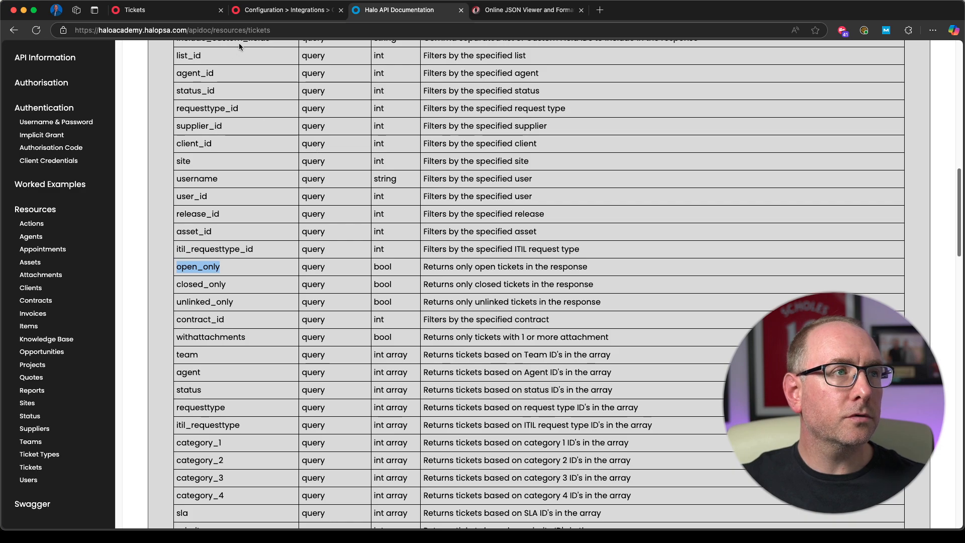
click(269, 12)
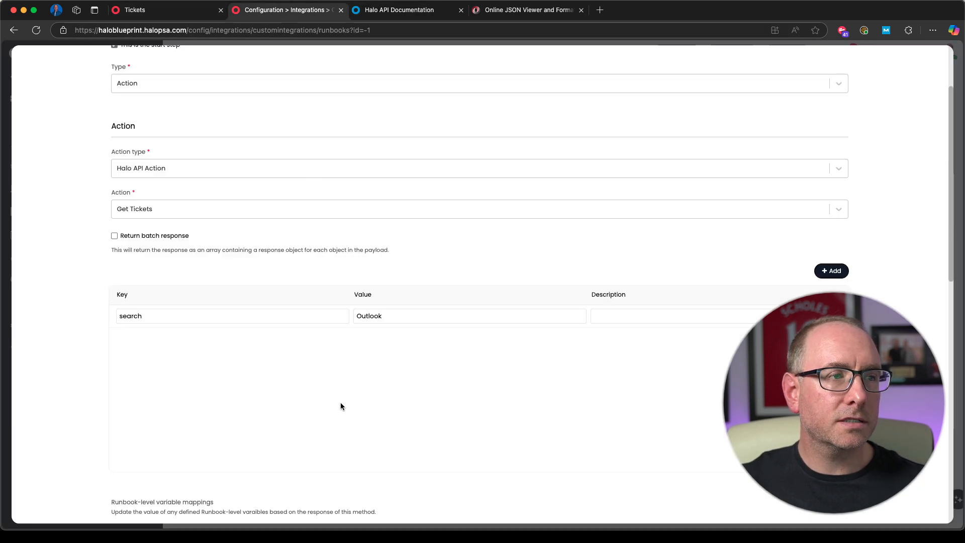
Step: Add a second parameter to the Get Tickets action with the copied key open_only and the value true
click(825, 272)
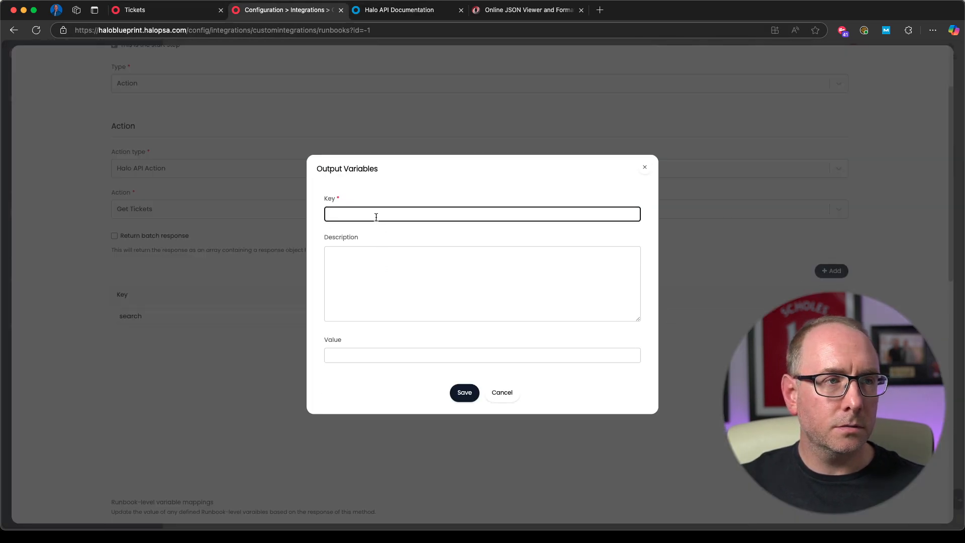
key(super+v)
click(372, 356)
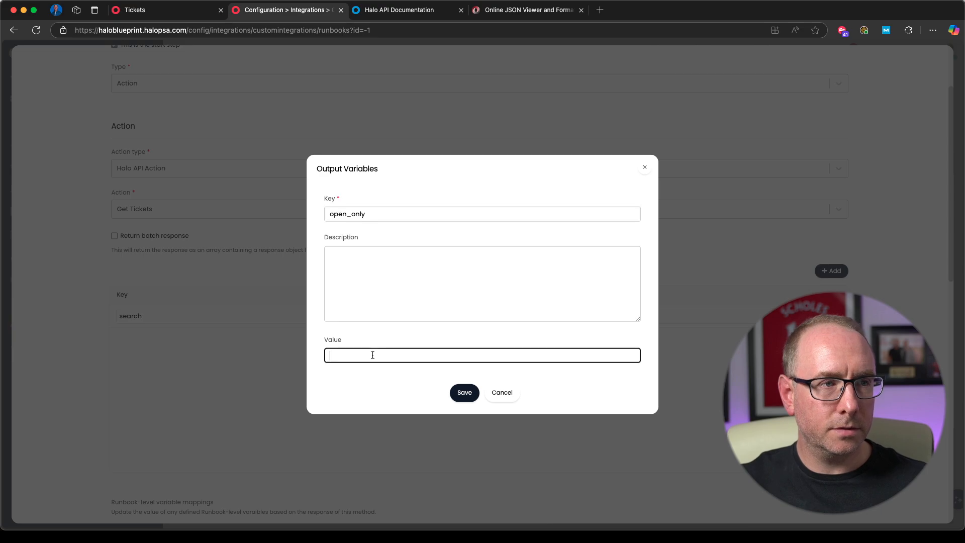
text(true)
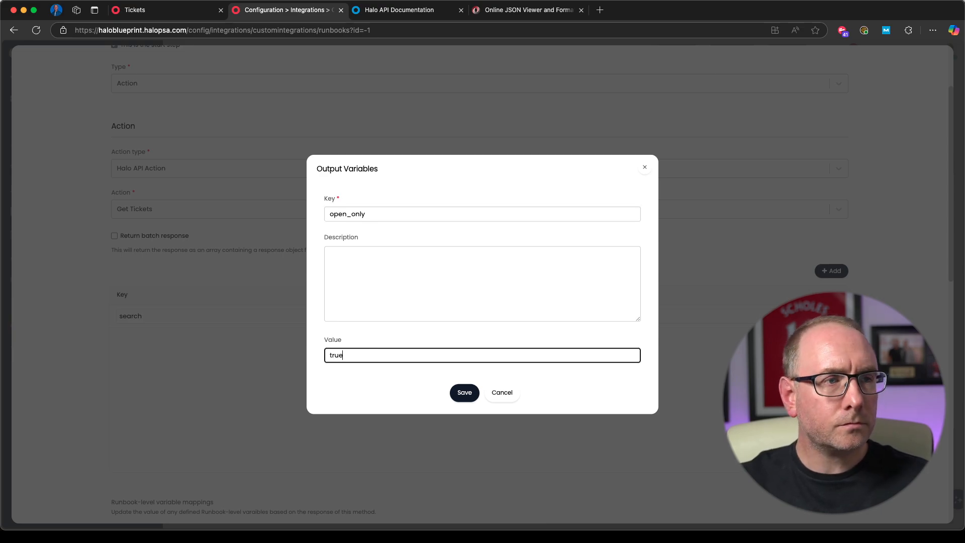
click(463, 393)
Step: Save the Get Tickets step and position the Step 3 box directly below Step 2 in the flow chart
scroll(536, 405, down, 2)
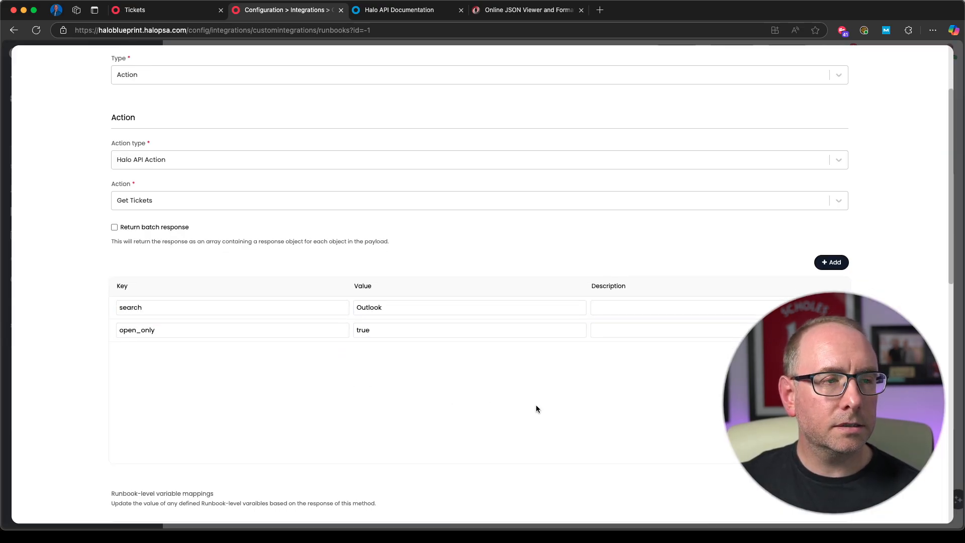
scroll(493, 400, down, 10)
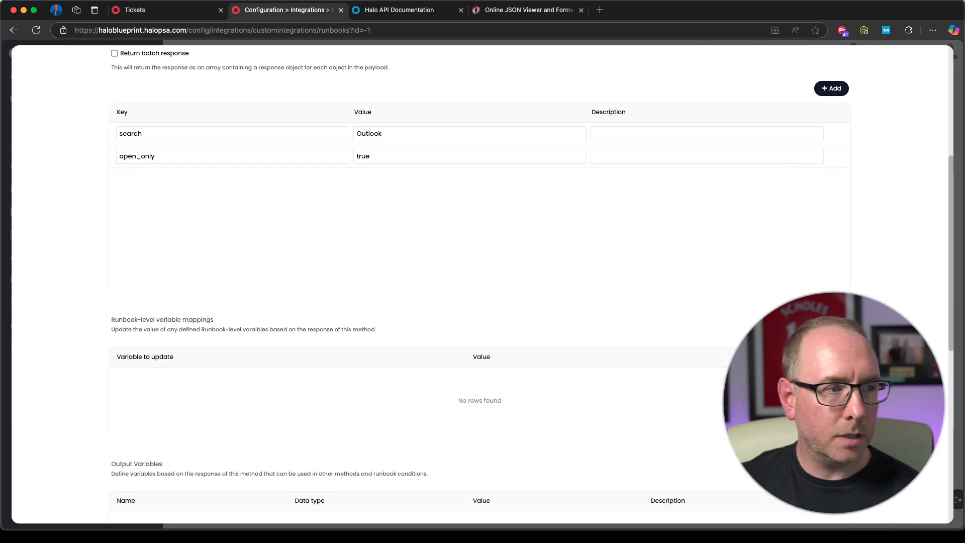
scroll(504, 398, down, 5)
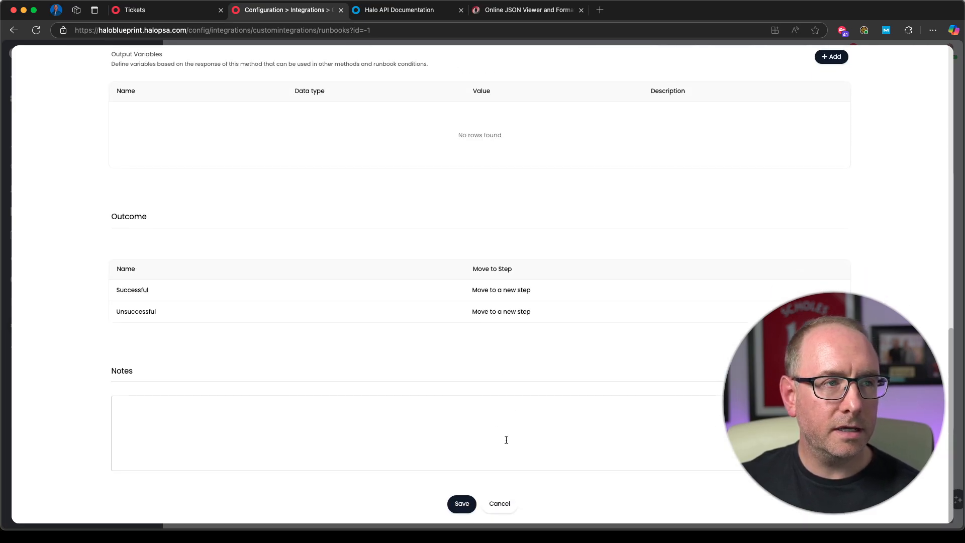
scroll(491, 399, up, 6)
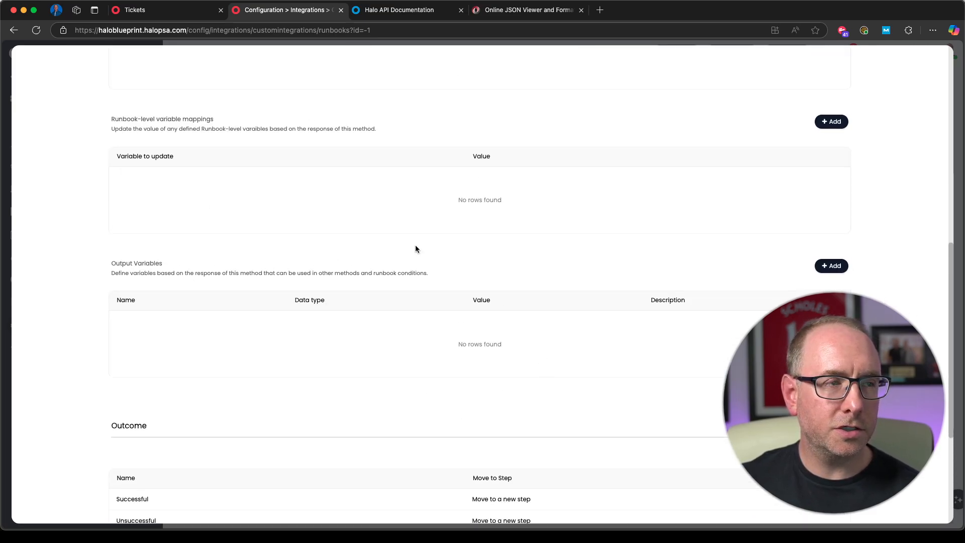
scroll(517, 397, down, 6)
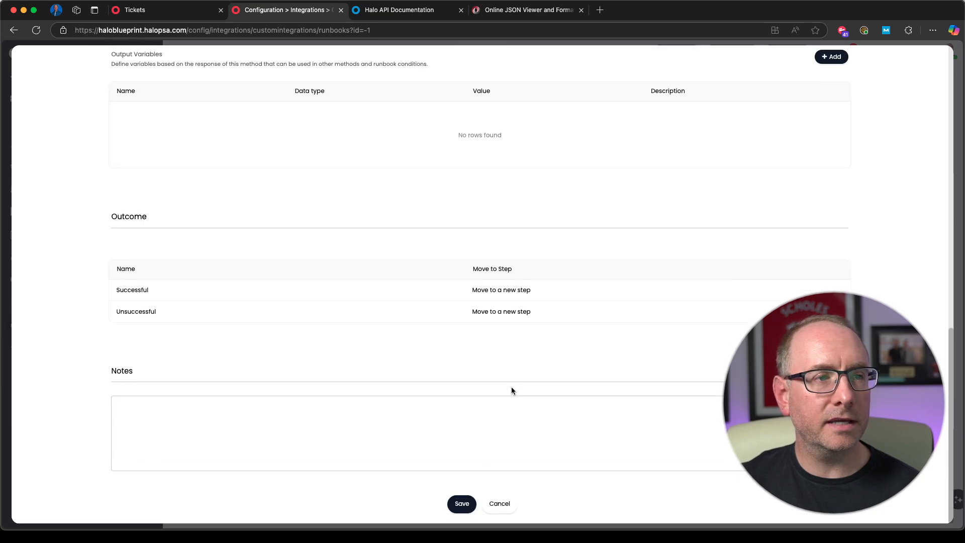
scroll(528, 382, up, 13)
scroll(548, 311, down, 3)
scroll(535, 347, down, 1)
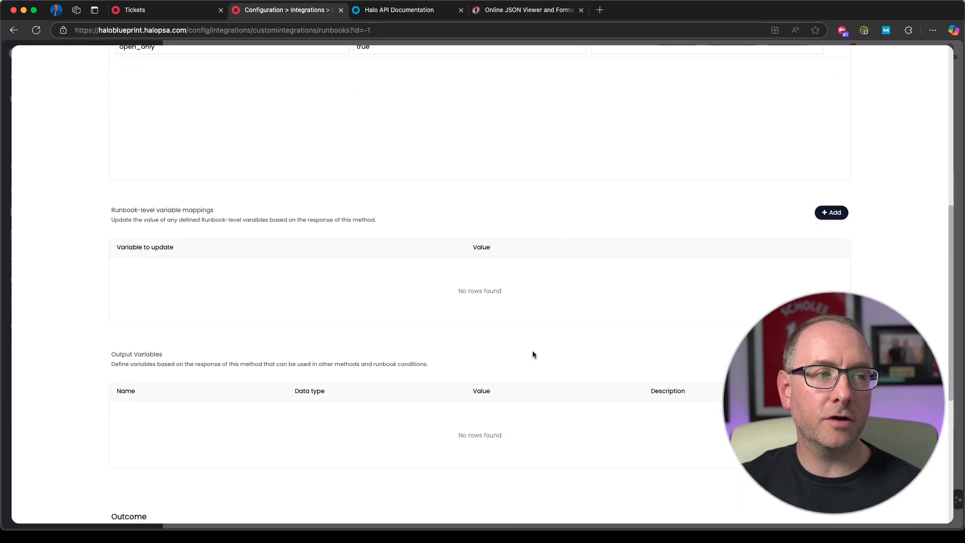
scroll(543, 360, down, 5)
scroll(543, 359, down, 3)
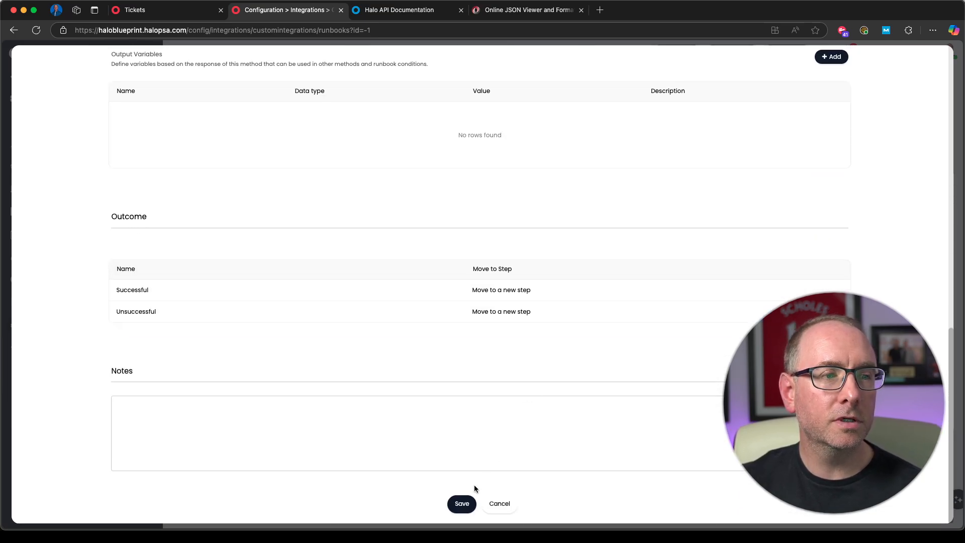
click(461, 503)
drag(545, 216, 393, 292)
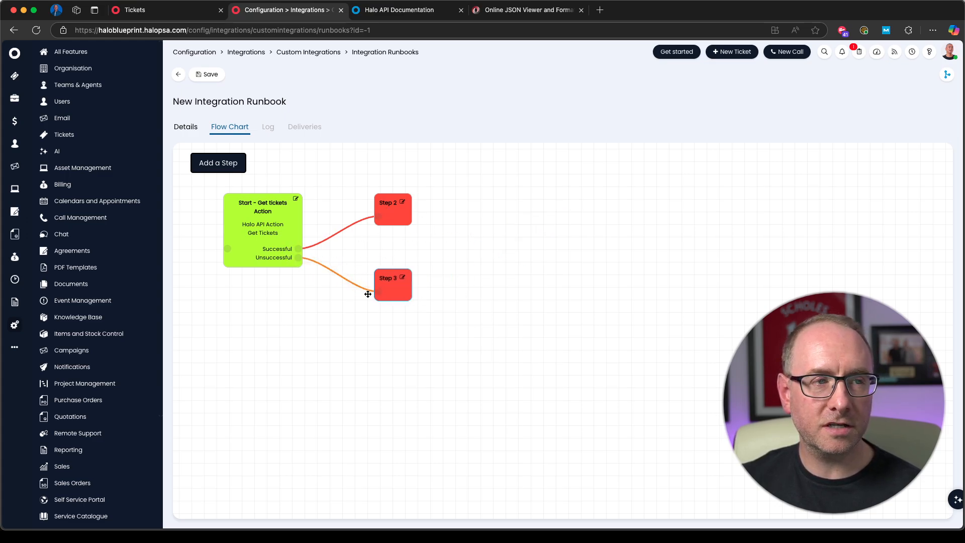
Step: Save the integration runbook and run it immediately
click(209, 75)
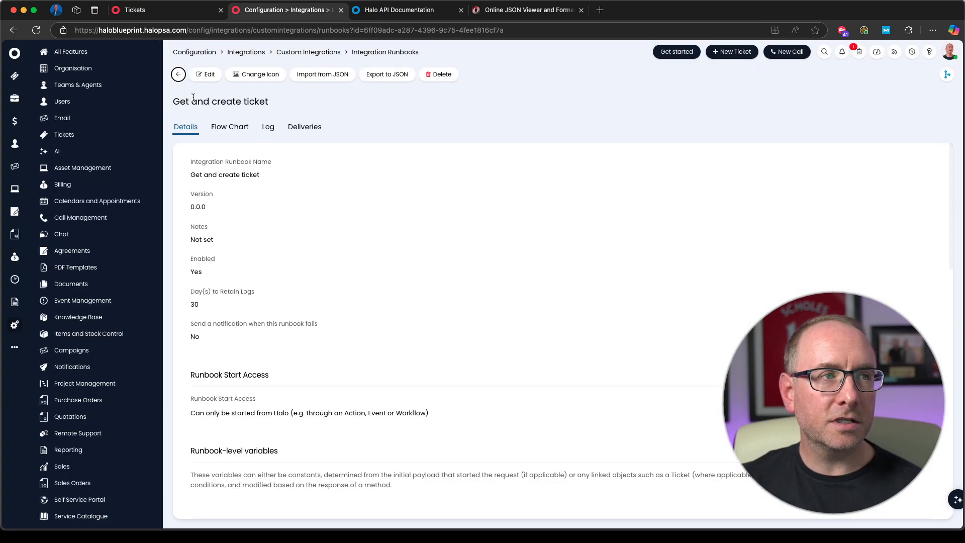
scroll(300, 250, down, 15)
click(212, 402)
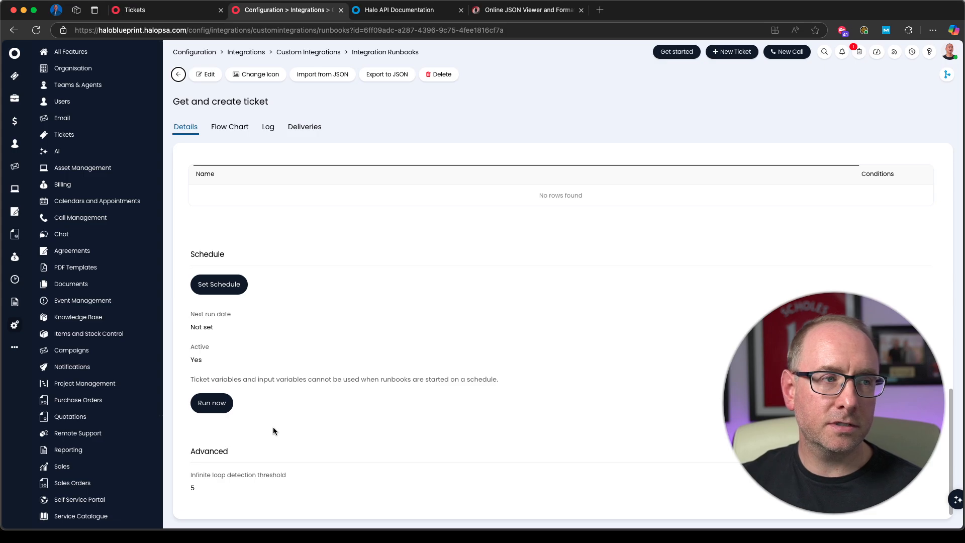
click(212, 402)
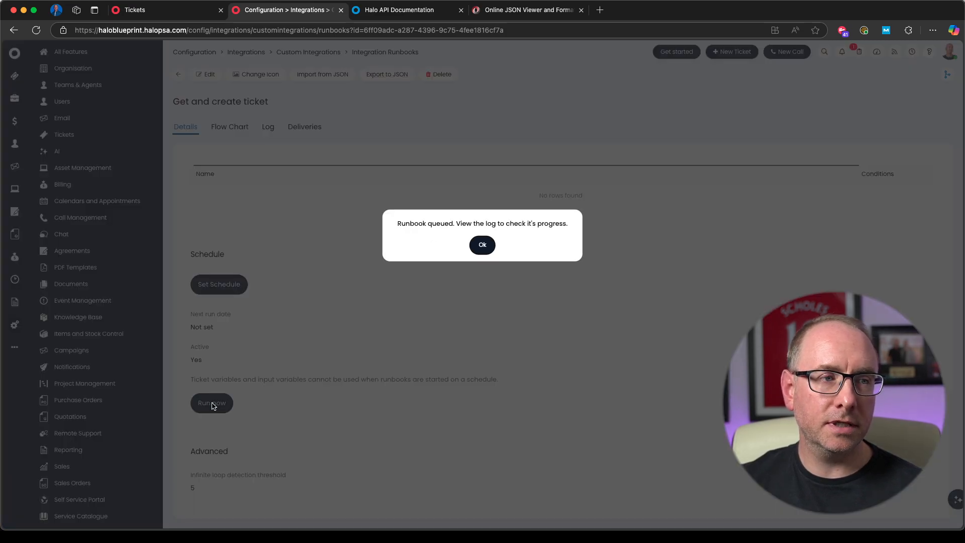
click(482, 245)
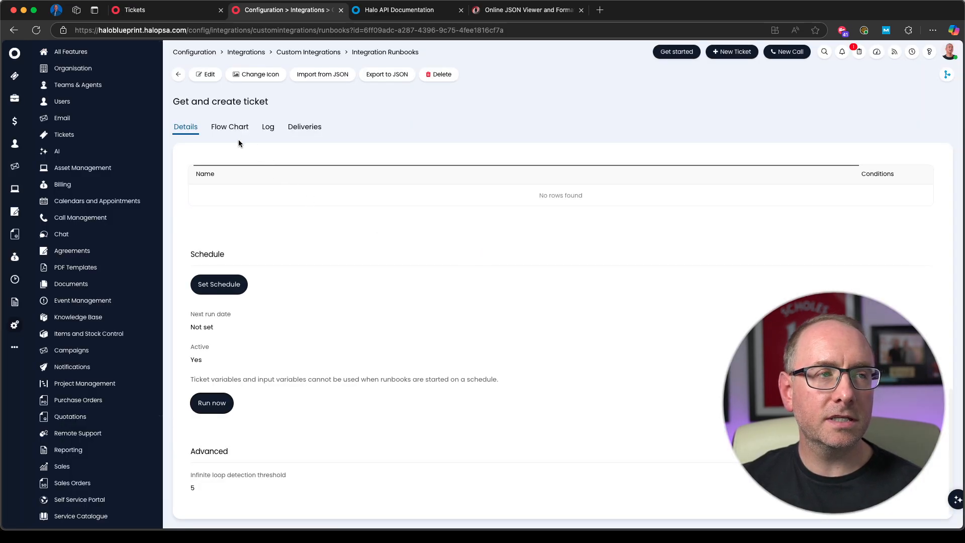
Step: Open the run's entry in the runbook log and examine its processing log and the response body of its request
click(268, 128)
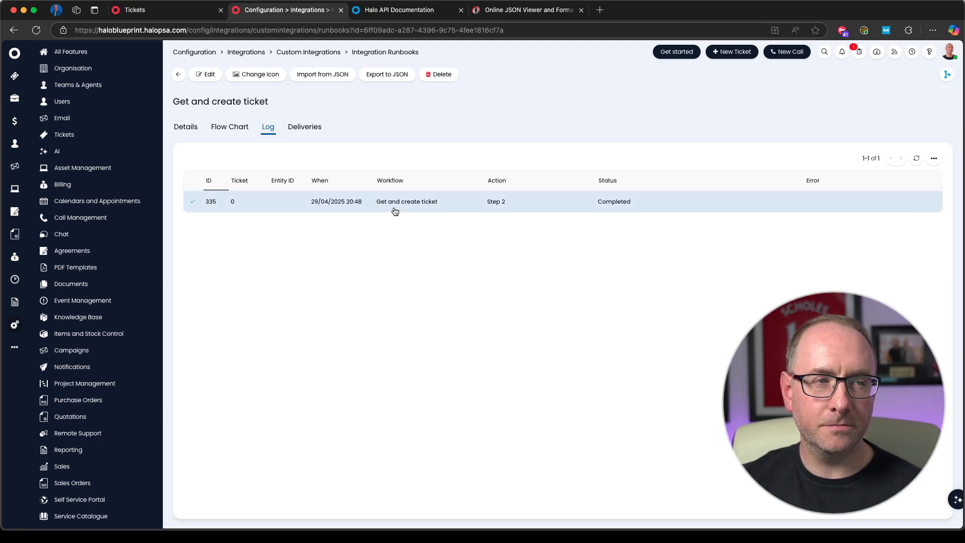
click(360, 205)
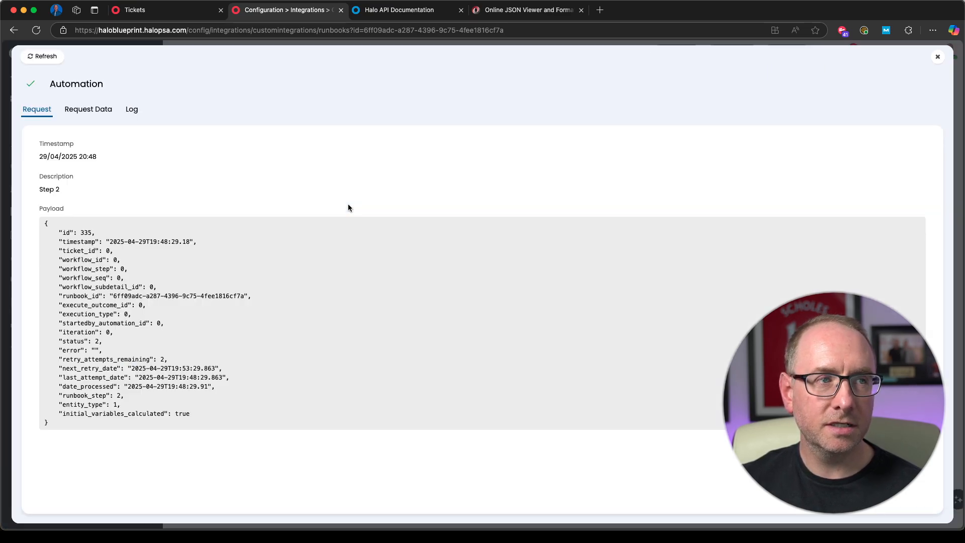
click(132, 110)
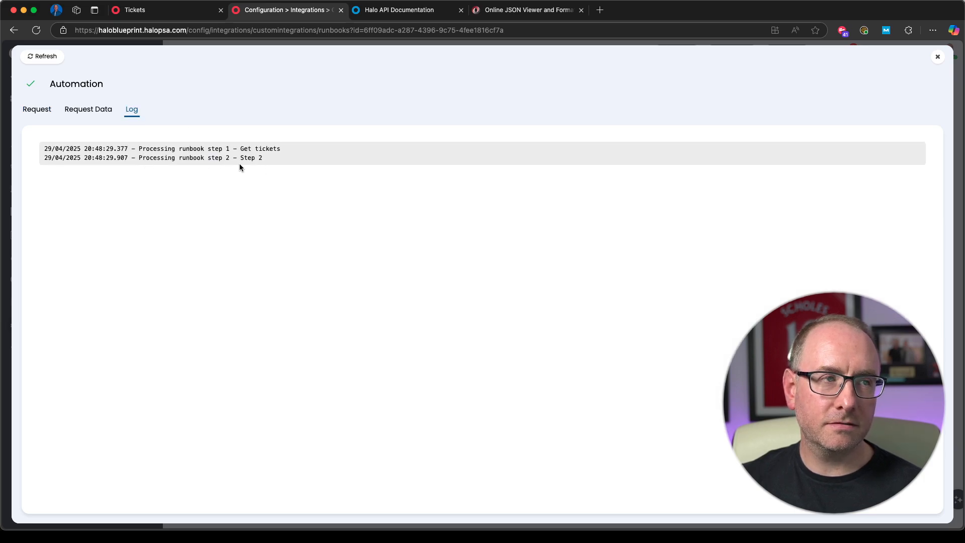
click(95, 112)
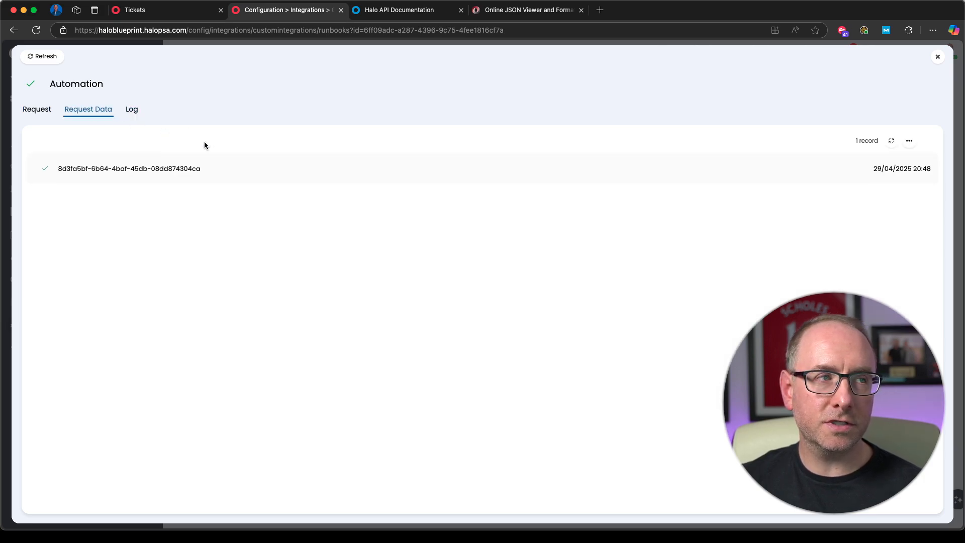
click(221, 175)
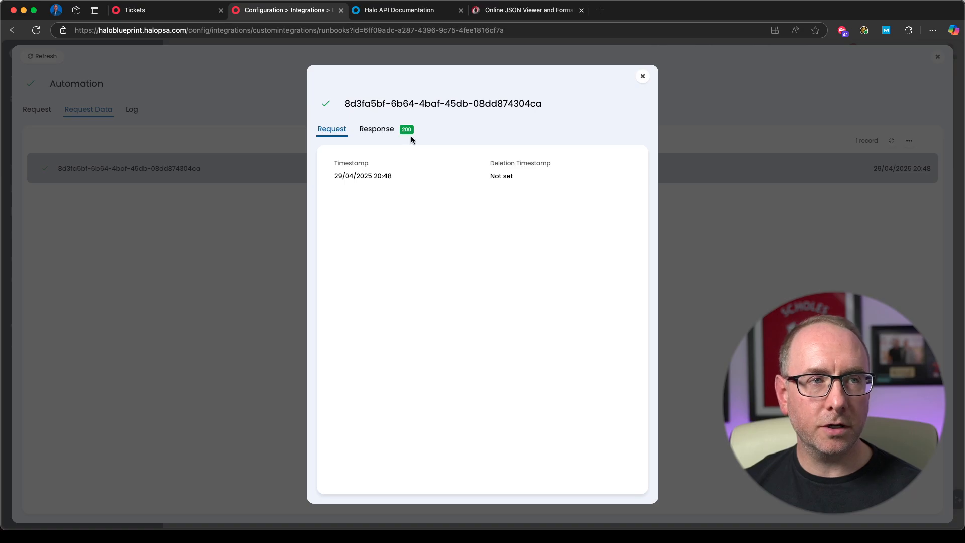
click(382, 132)
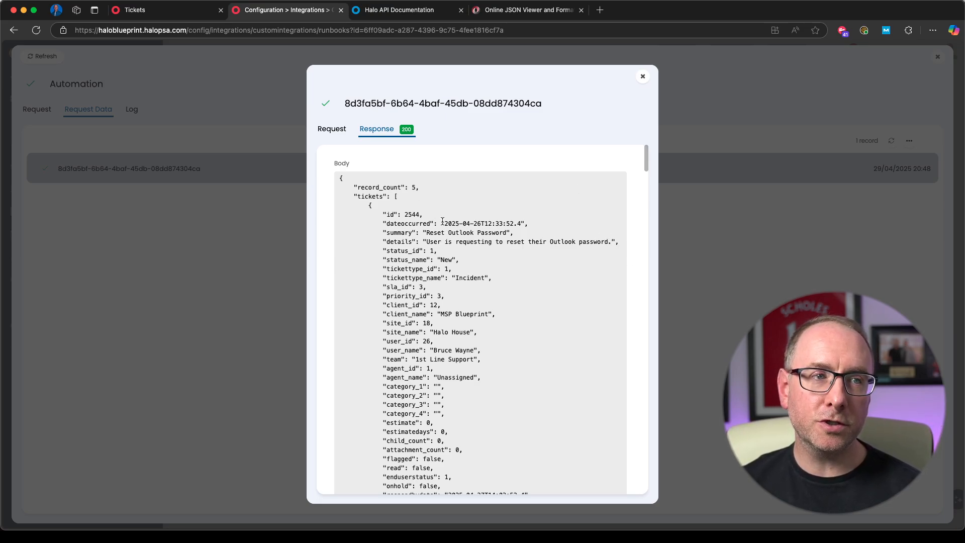
scroll(401, 208, down, 3)
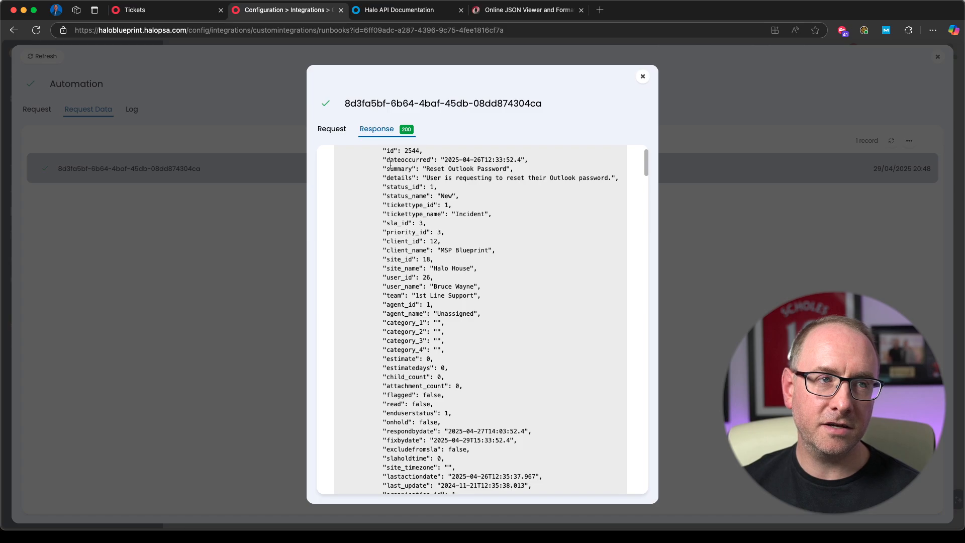
scroll(399, 197, up, 3)
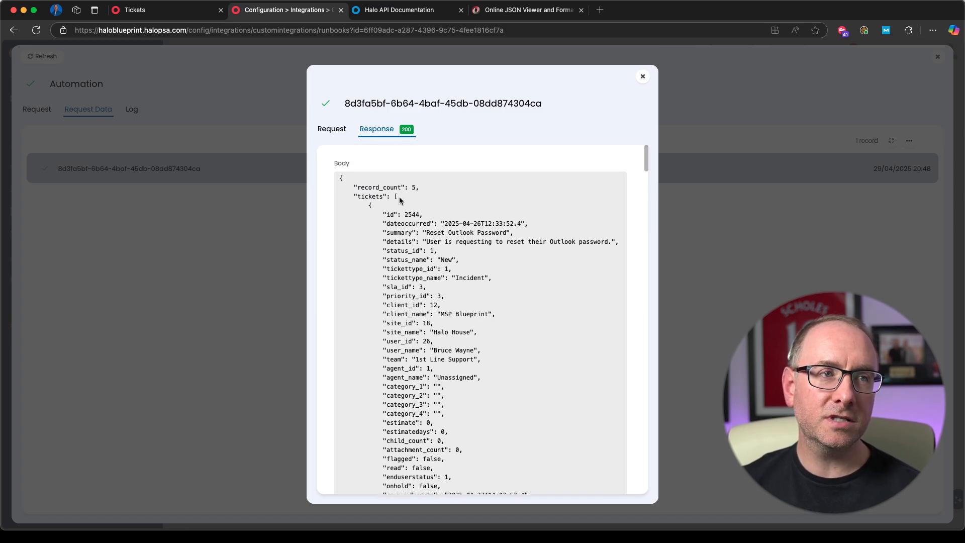
Step: Review the ticket records in the response and copy the entire JSON body into the online JSON viewer
scroll(439, 237, down, 10)
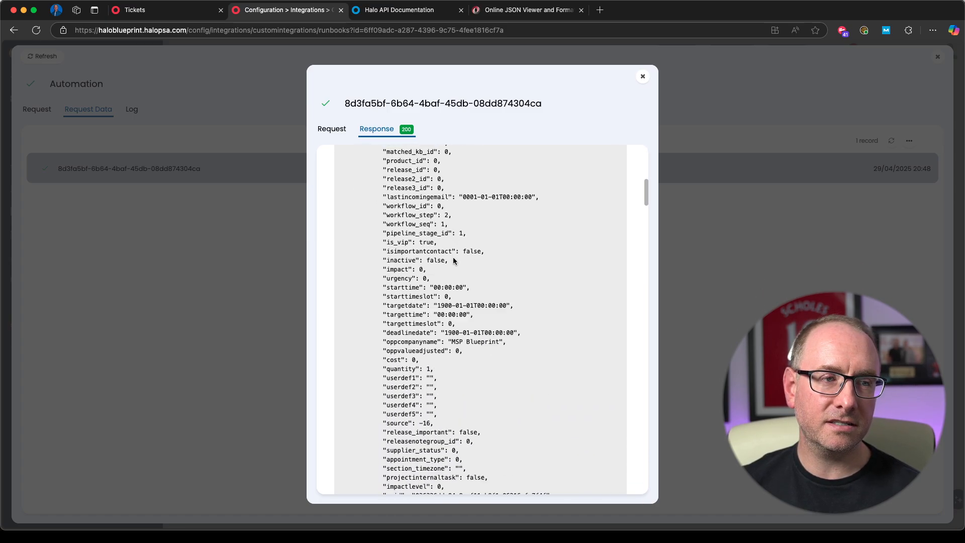
scroll(453, 260, down, 5)
scroll(455, 262, up, 5)
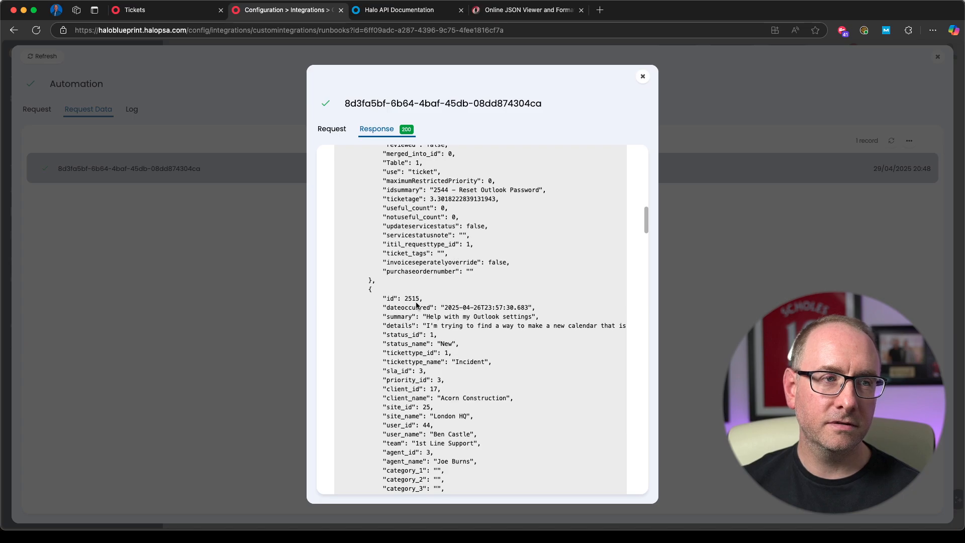
scroll(456, 308, down, 15)
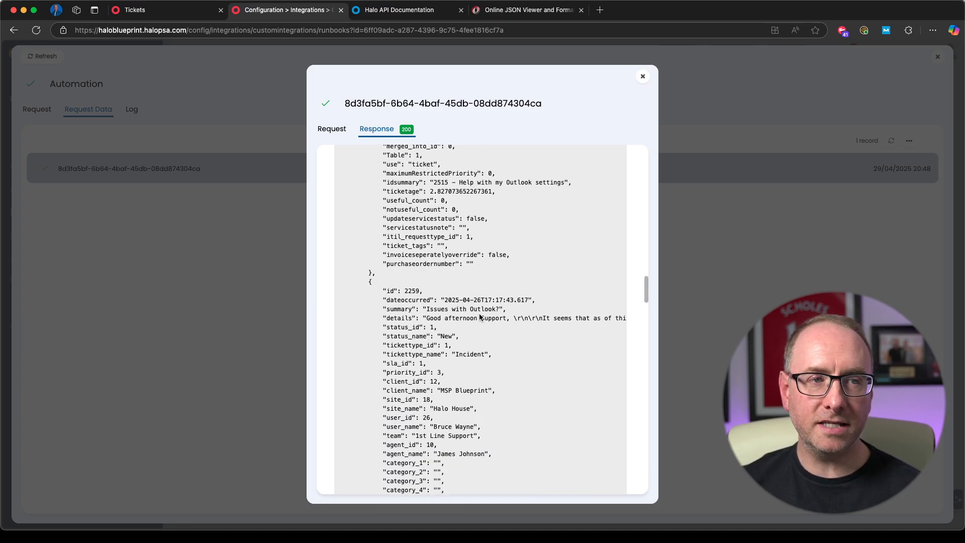
scroll(564, 336, up, 15)
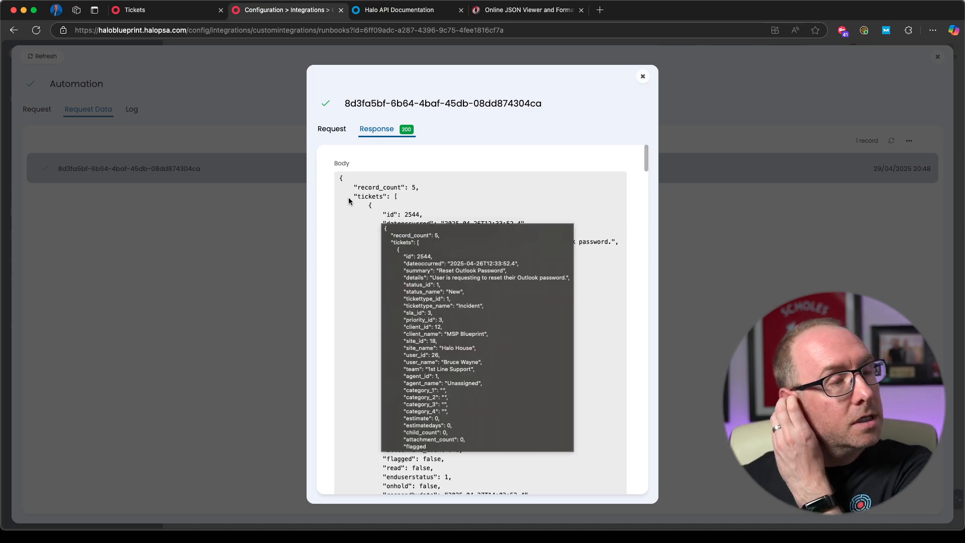
drag(339, 177, 354, 442)
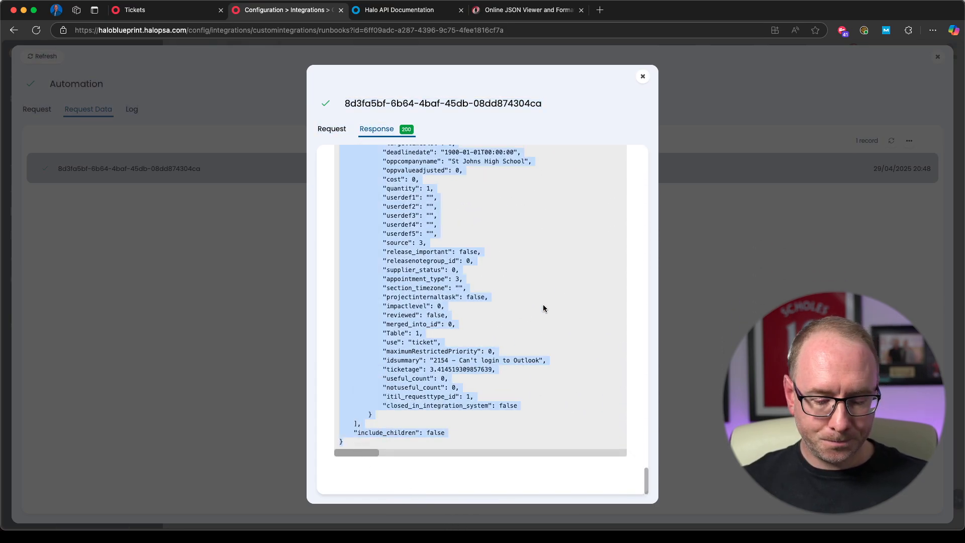
click(516, 10)
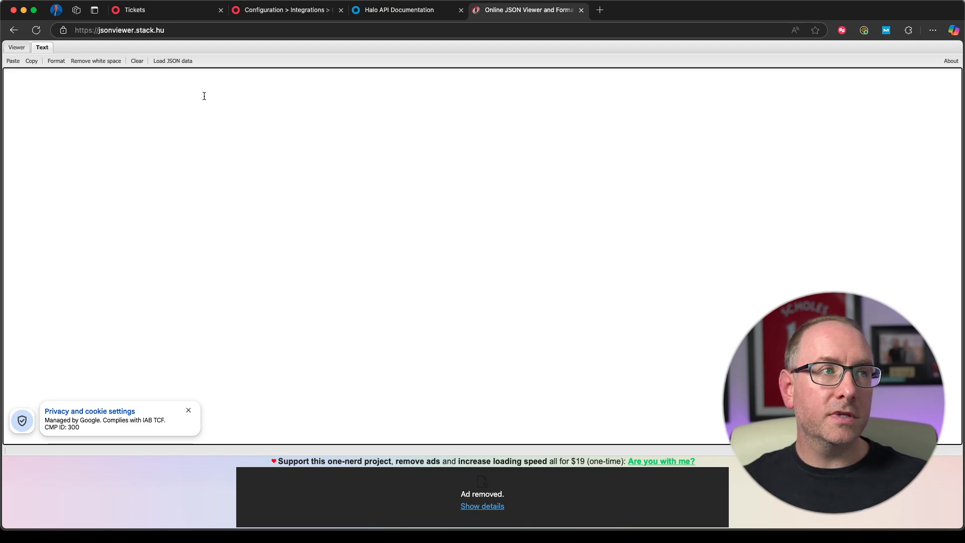
key(super+v)
scroll(238, 294, up, 20)
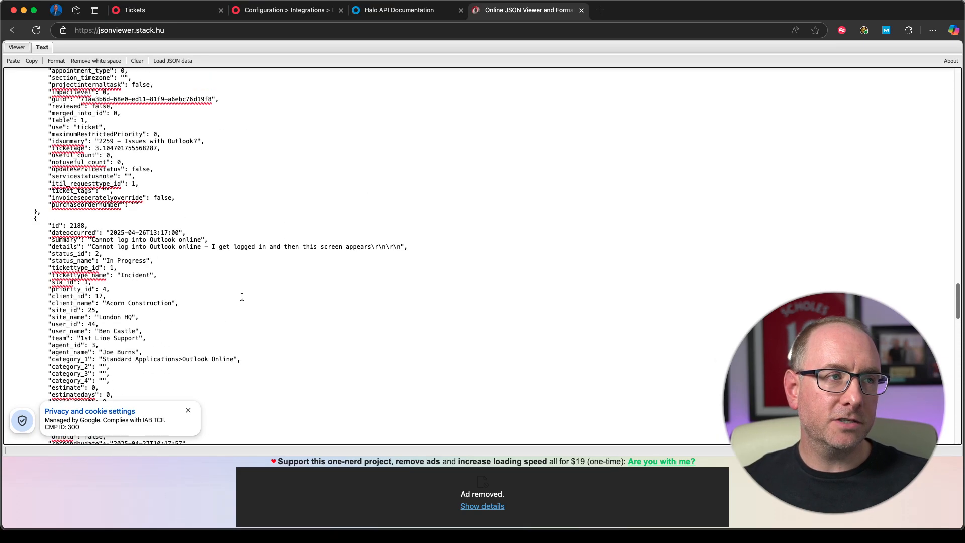
Step: Display the pasted JSON as a tree and examine the fields of the first record in the tickets array
click(18, 48)
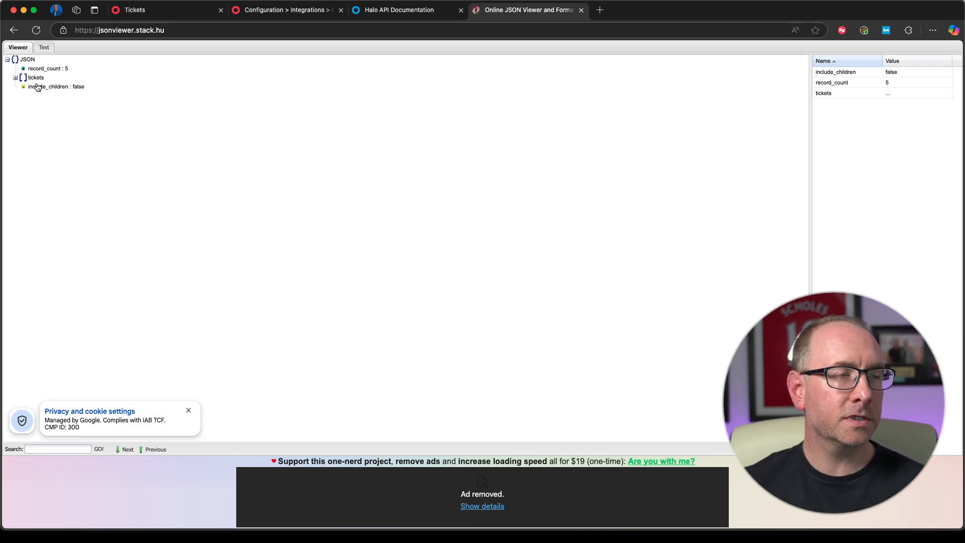
click(27, 61)
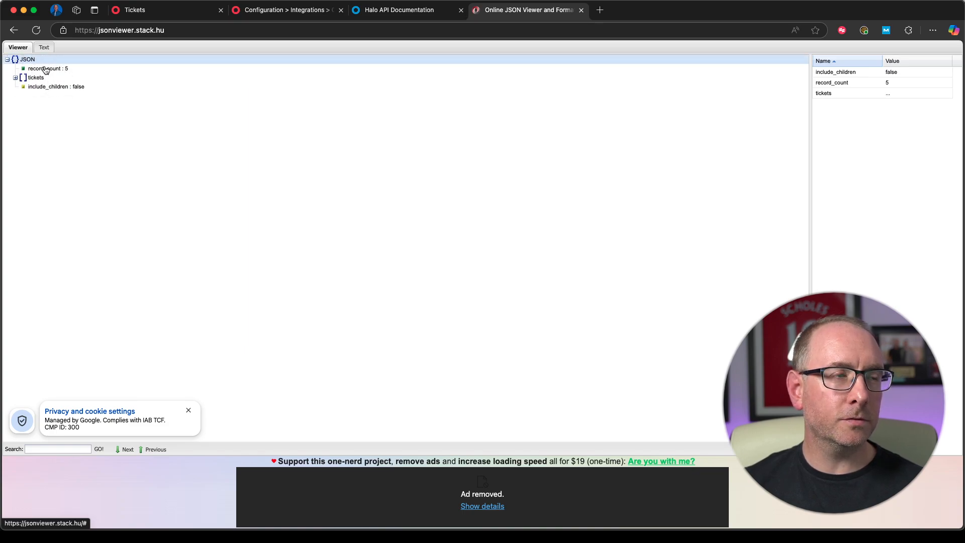
click(15, 78)
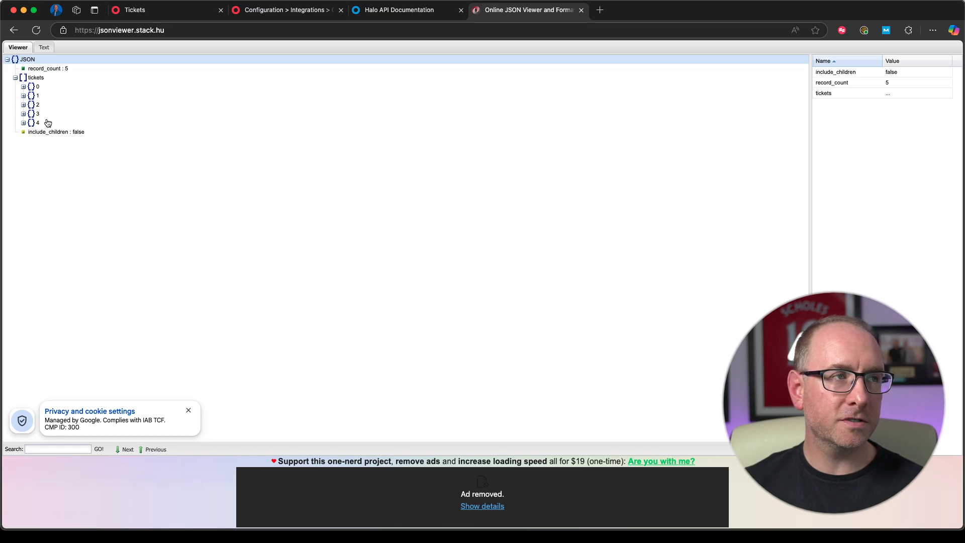
click(23, 87)
scroll(107, 226, down, 5)
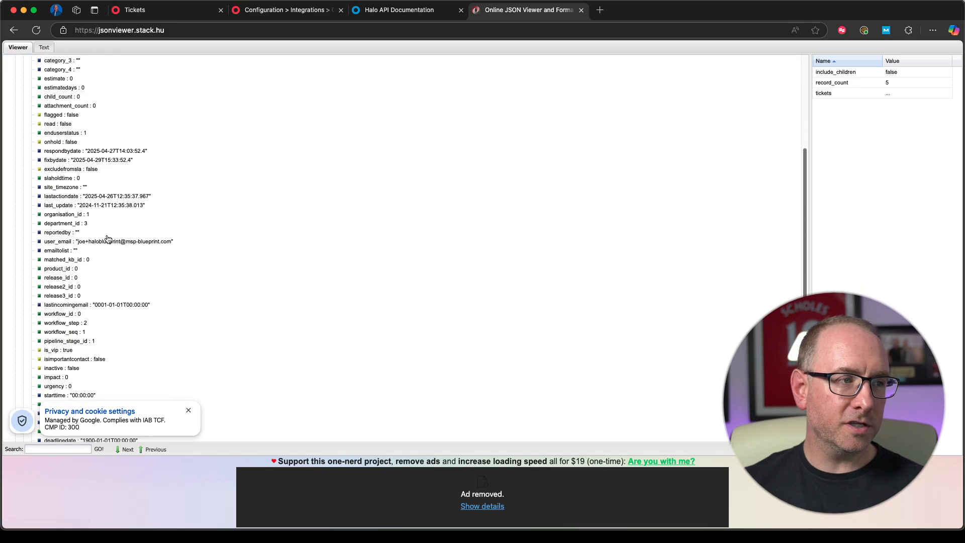
scroll(108, 240, up, 5)
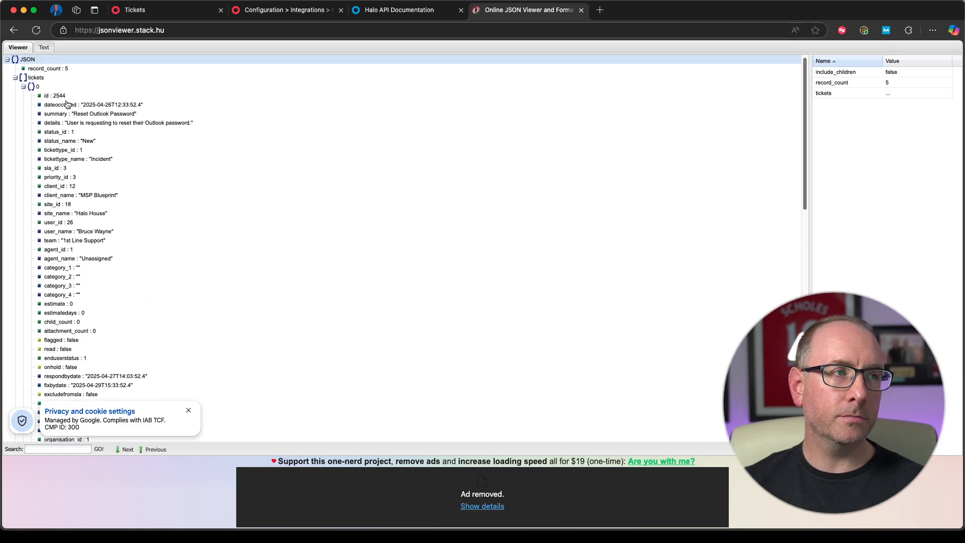
click(147, 123)
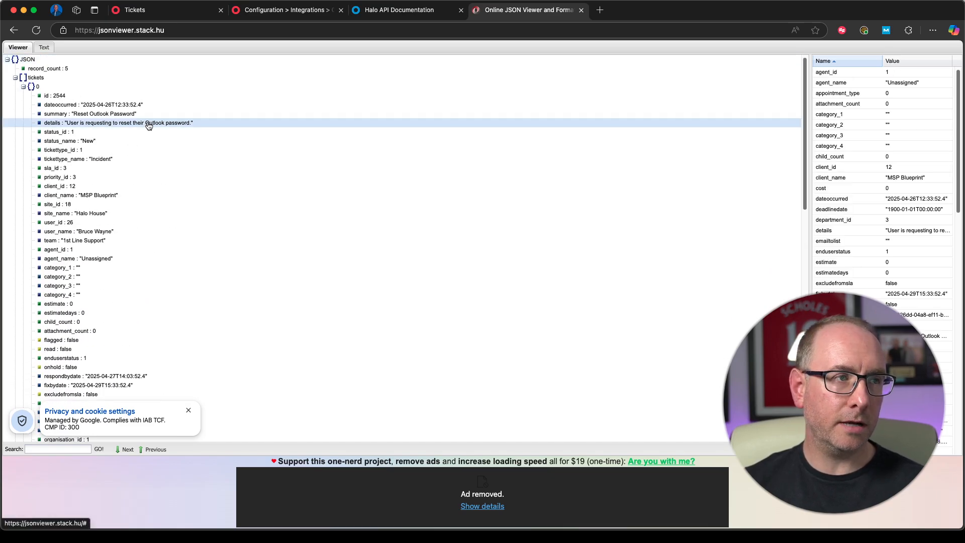
Step: Return to HaloPSA, close the log entry, and open the Get tickets step for editing in the runbook's flow chart
click(253, 10)
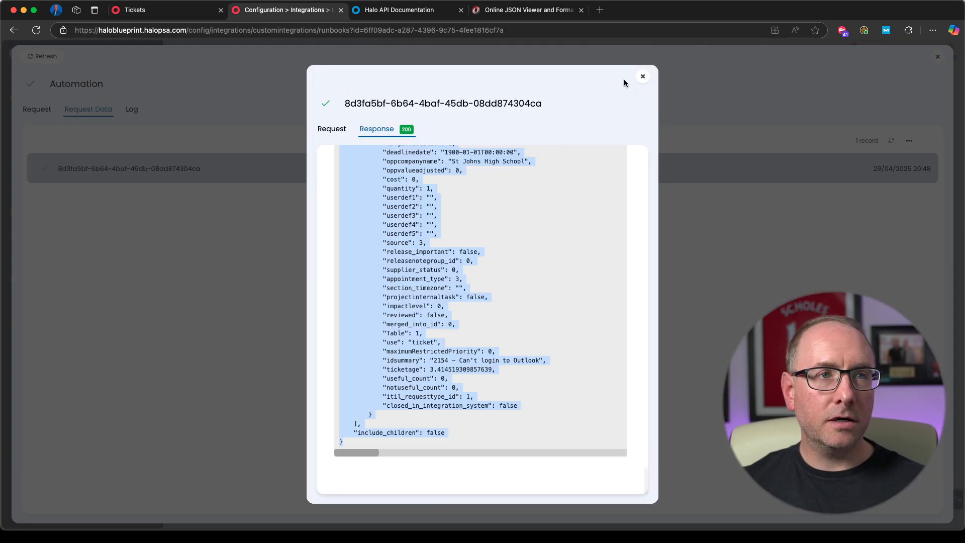
click(643, 77)
click(938, 57)
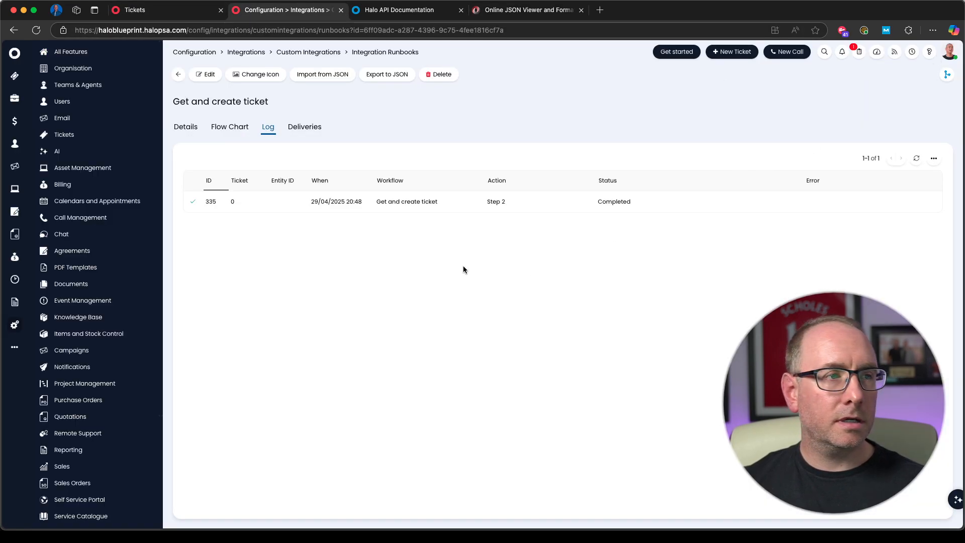
click(235, 130)
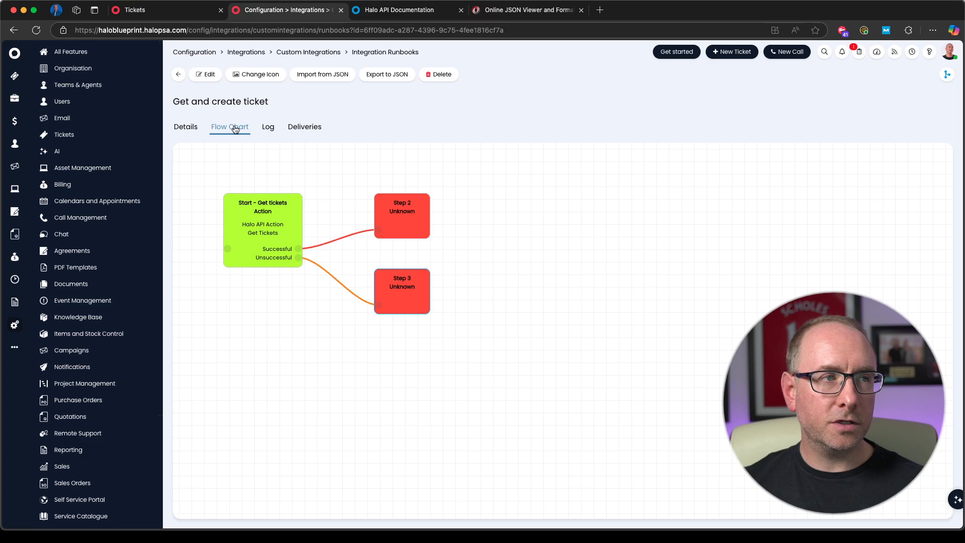
click(209, 75)
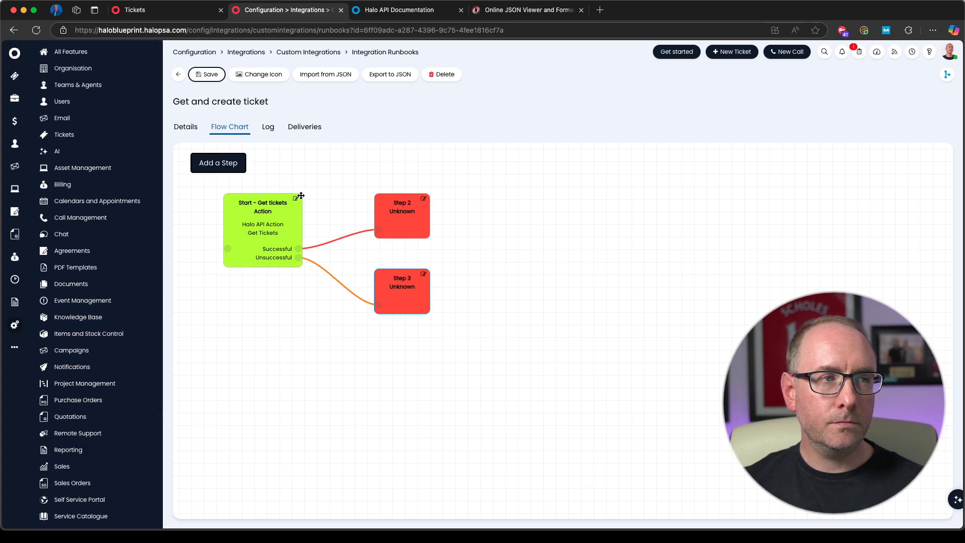
click(296, 200)
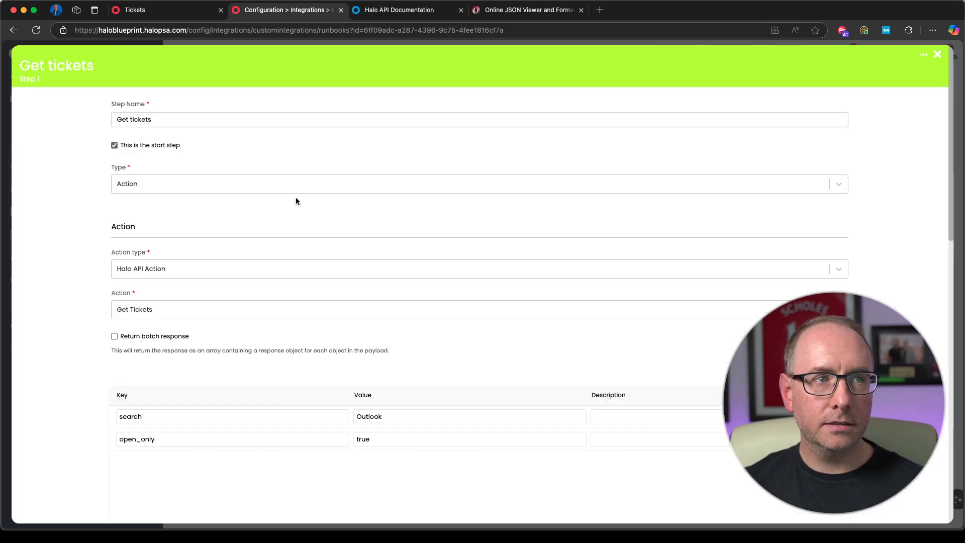
Step: Start an output variable for the Get tickets step named First_Ticket_ID with data type int, checking the ticket id field in the JSON viewer
scroll(540, 339, down, 10)
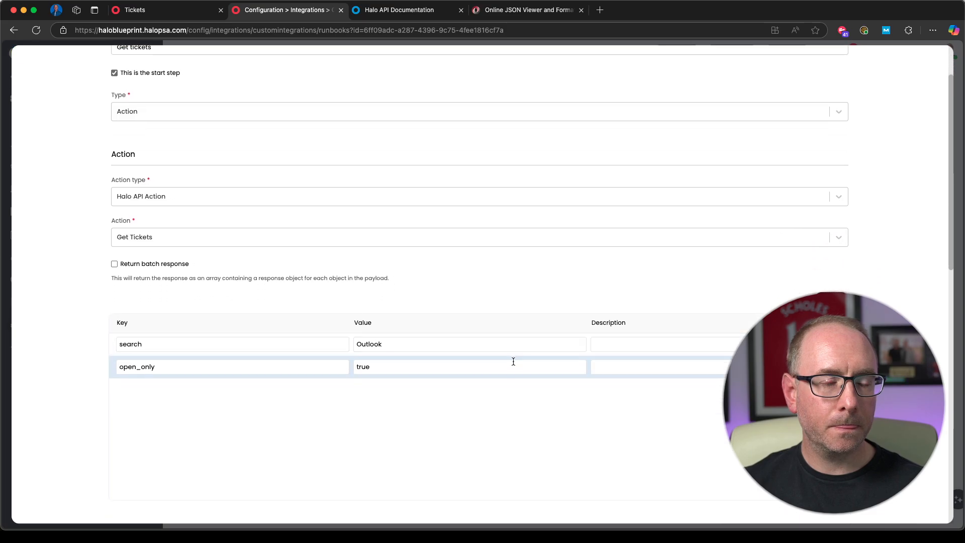
scroll(481, 325, down, 3)
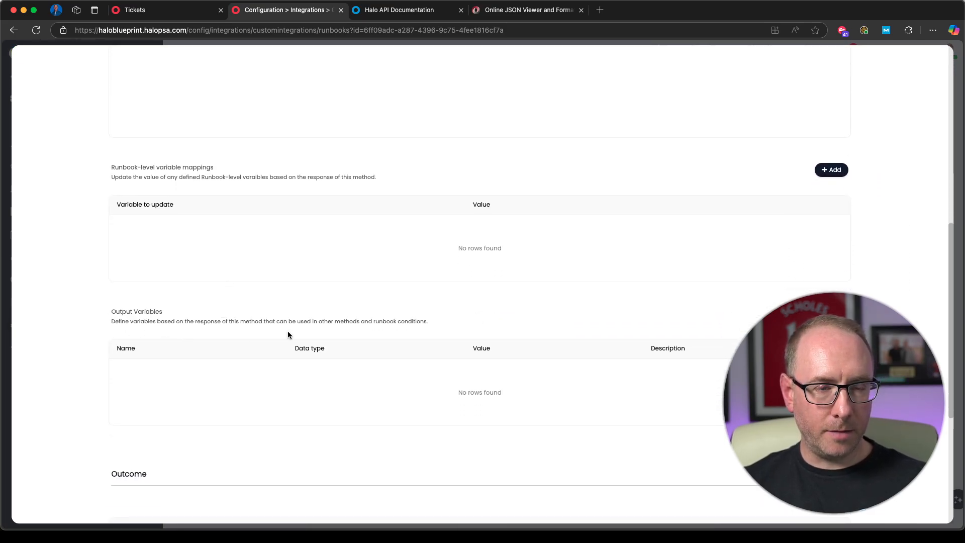
scroll(192, 323, down, 1)
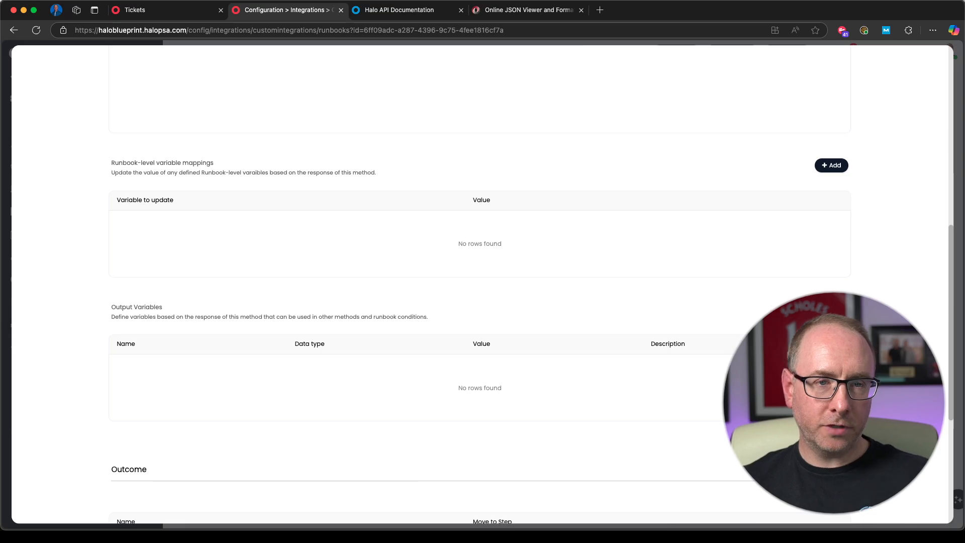
click(830, 309)
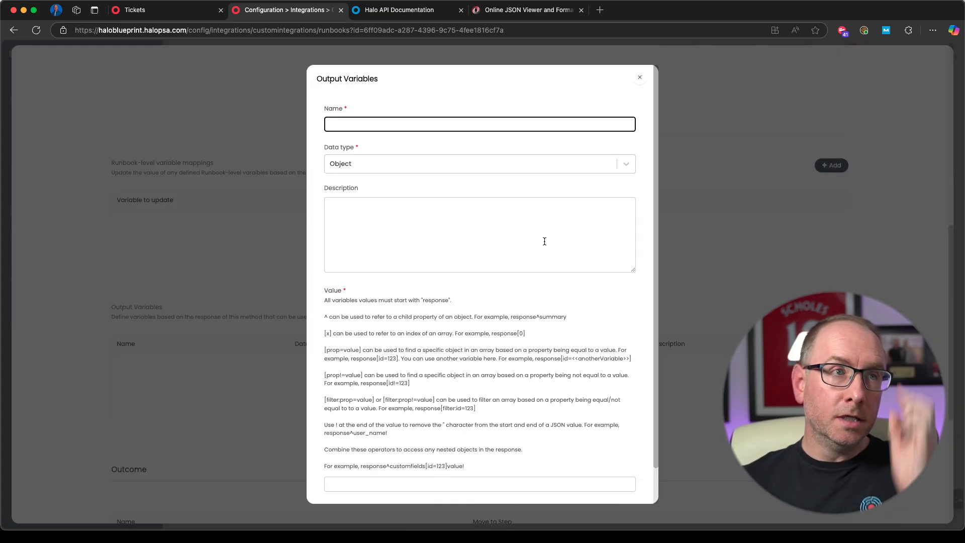
click(512, 12)
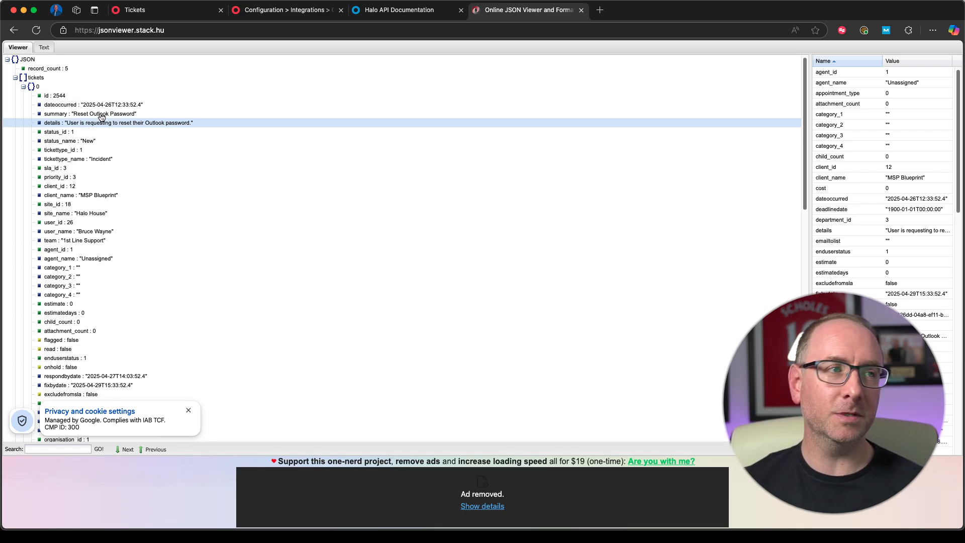
click(51, 97)
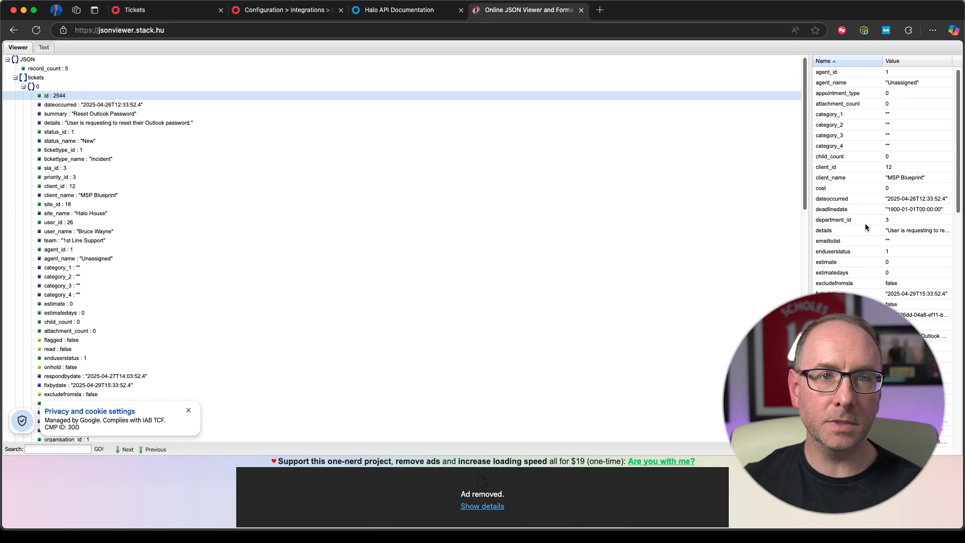
click(272, 16)
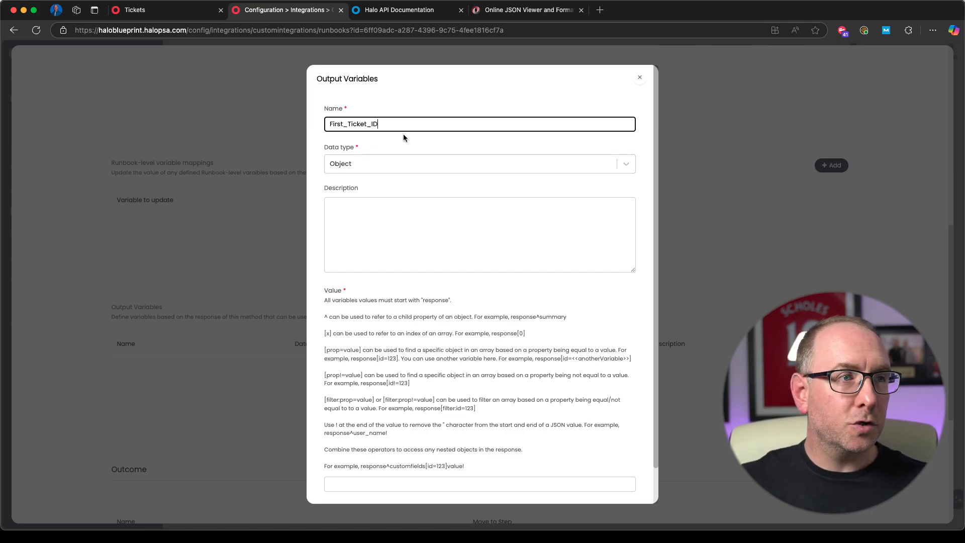
click(407, 162)
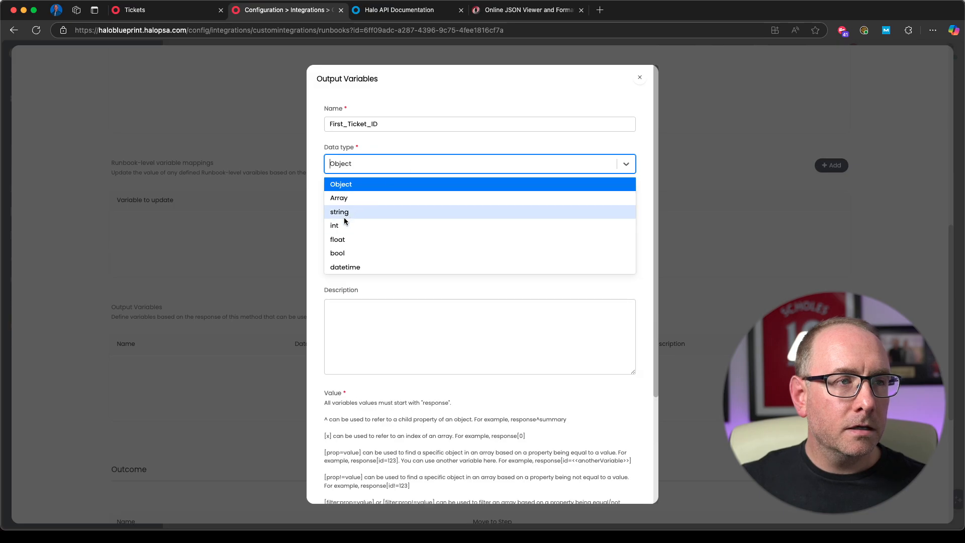
click(340, 224)
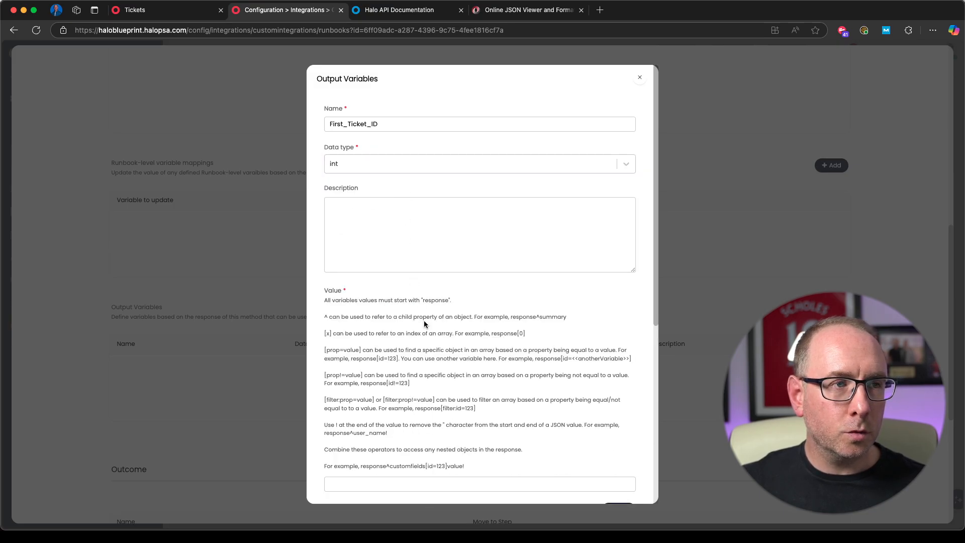
Step: Enter response^tickets[0] as the output variable's value, following the array path in the JSON viewer
scroll(423, 321, down, 5)
click(375, 313)
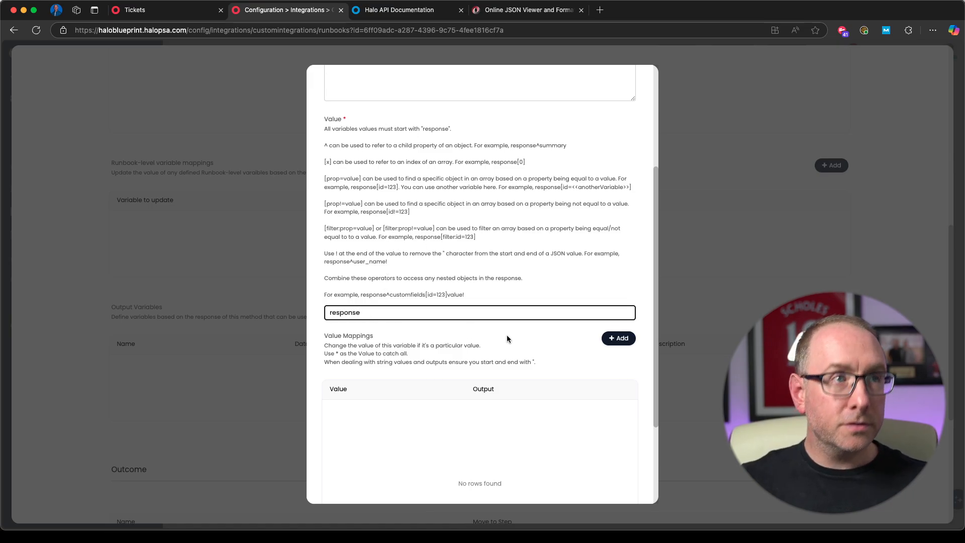
click(528, 10)
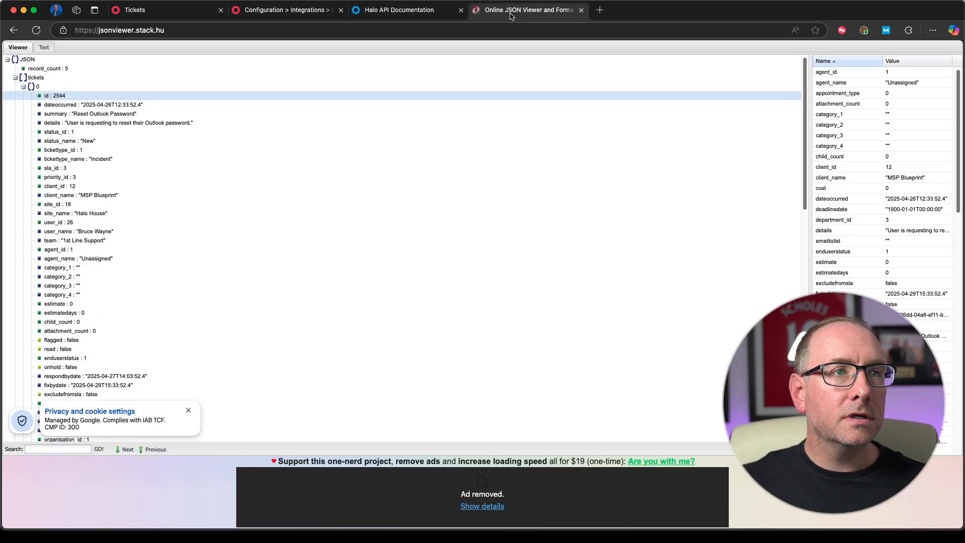
click(27, 60)
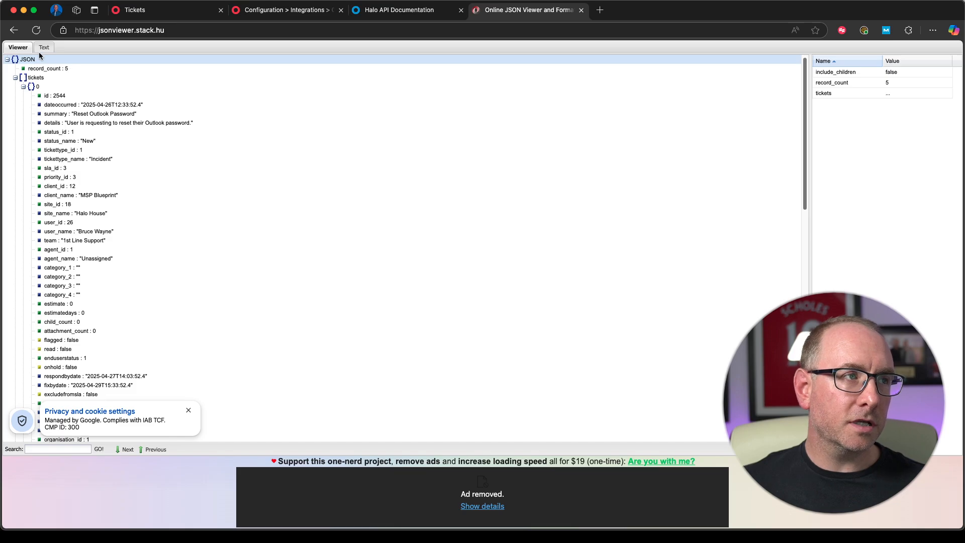
click(36, 78)
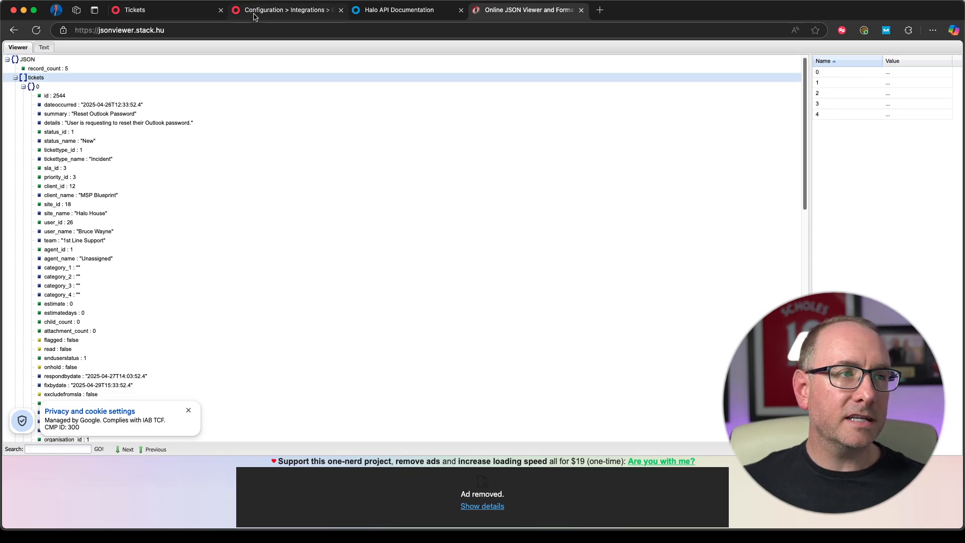
click(284, 10)
click(374, 312)
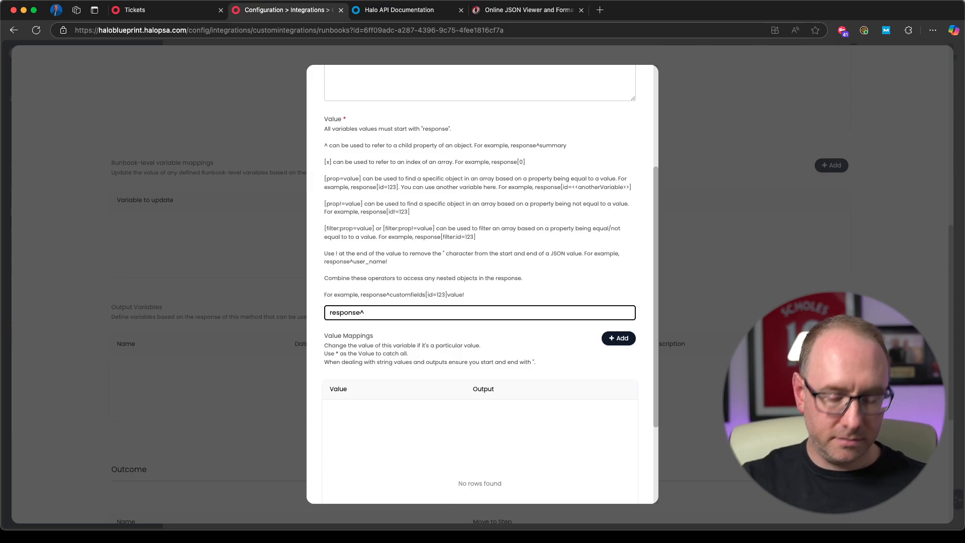
text(^tickets)
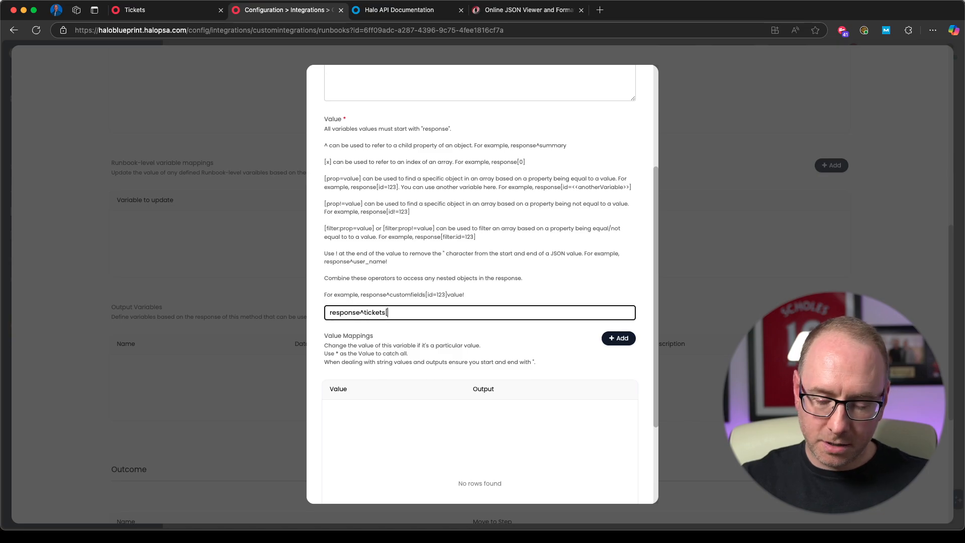
text([0)
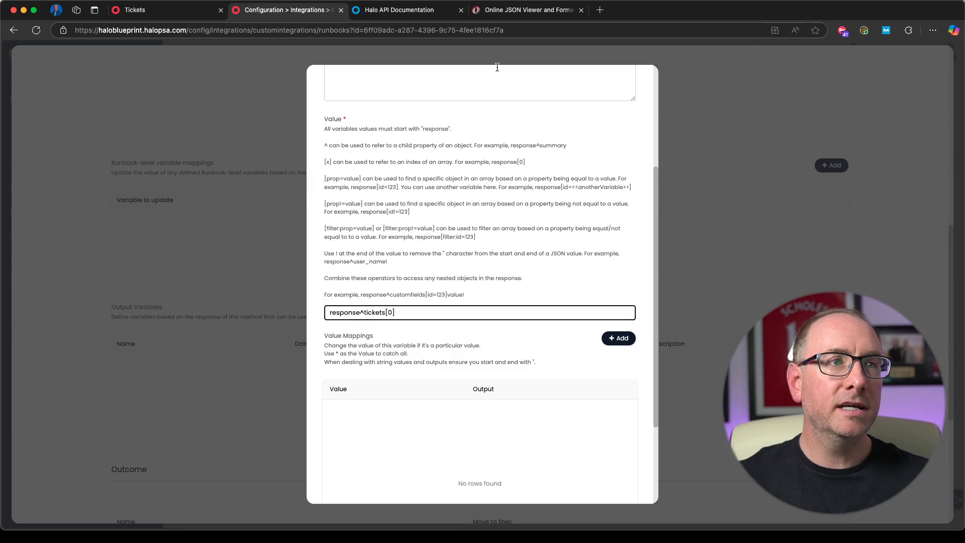
Step: Complete the First_Ticket_ID value as response^tickets[0]id, checking the id field in the JSON viewer, and save the output variable
click(522, 10)
click(24, 88)
click(24, 88)
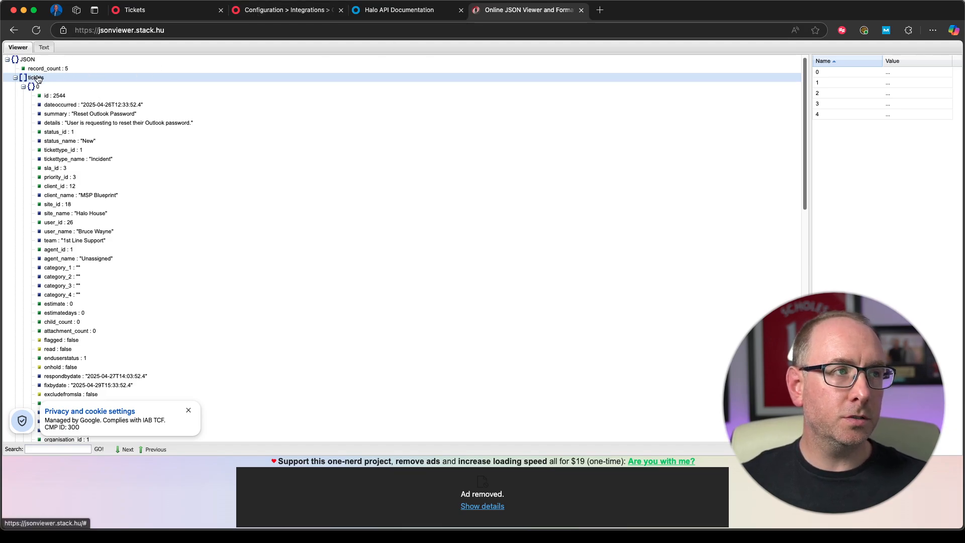
click(53, 99)
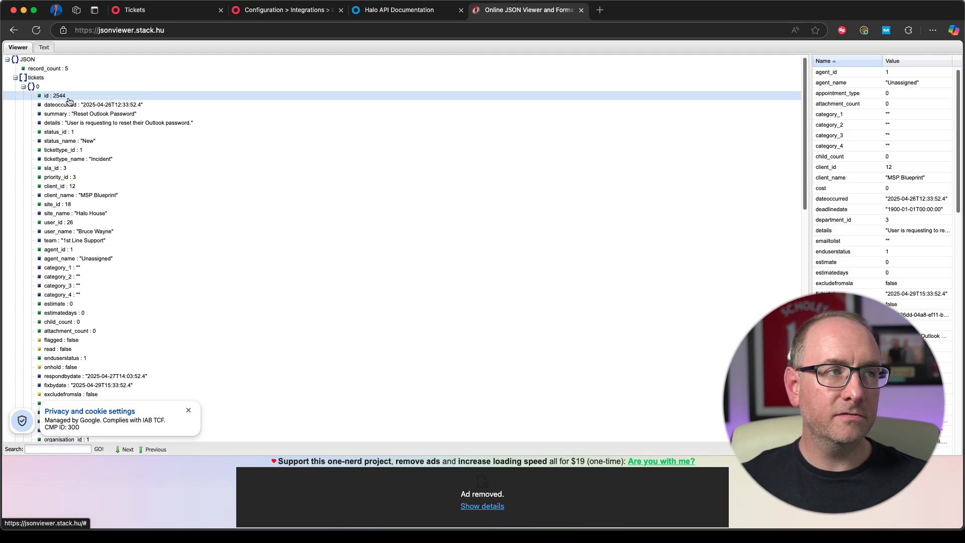
click(283, 10)
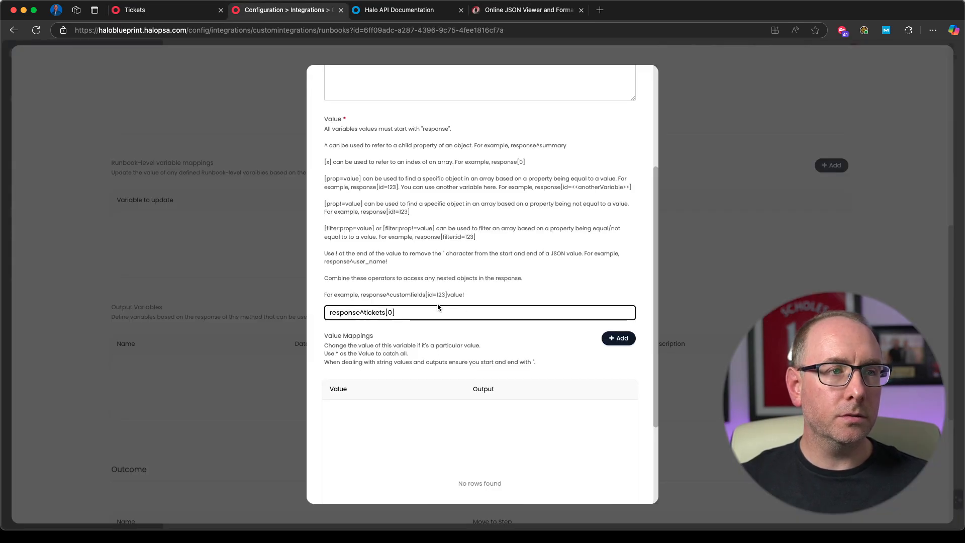
text(id)
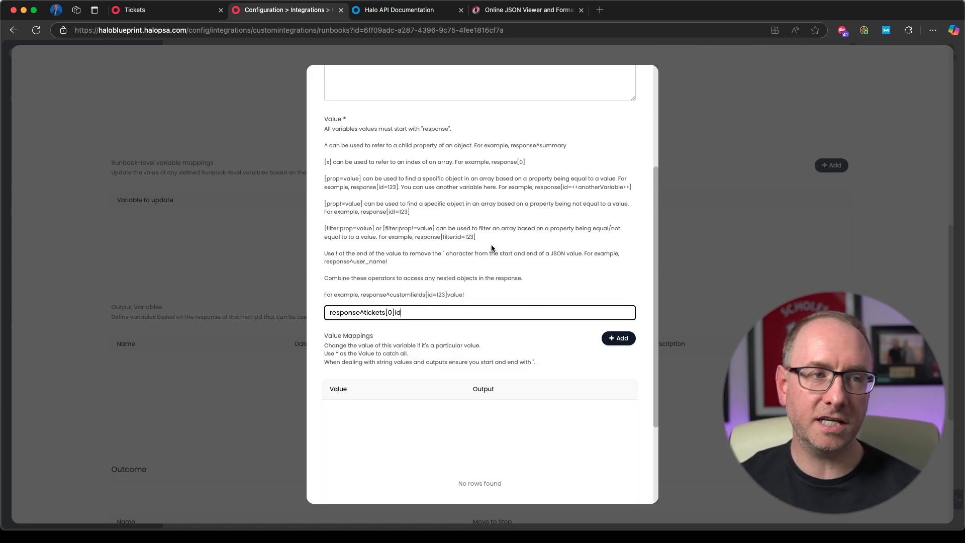
scroll(518, 274, down, 5)
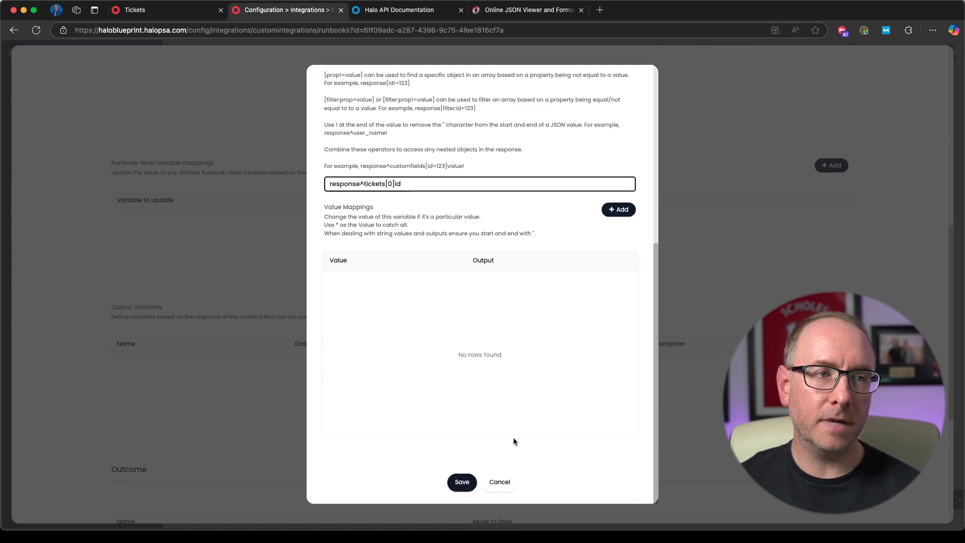
click(459, 482)
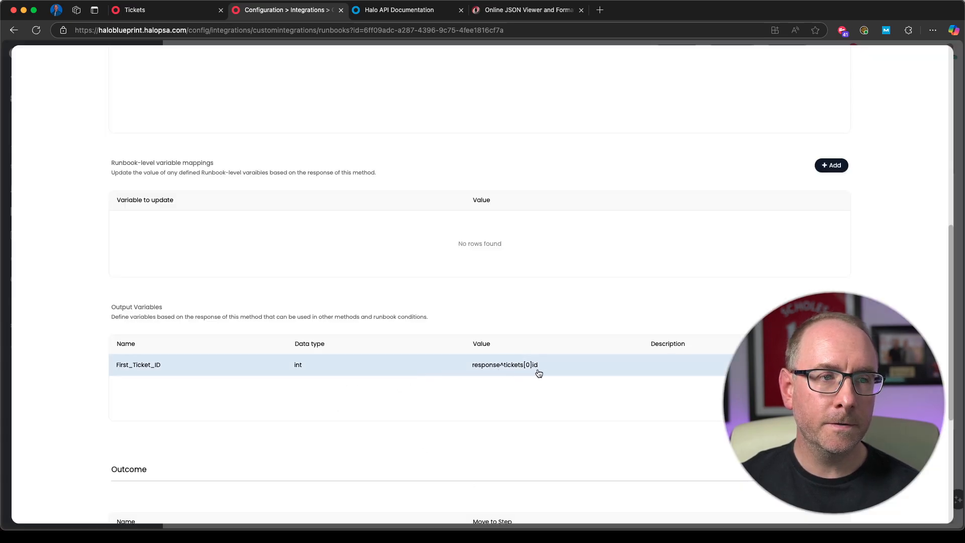
Step: Copy the saved variable's value and start a second output variable named First_Ticket_Summary with data type string, checking the summary field in the JSON viewer
drag(545, 371, 473, 367)
key(super+c)
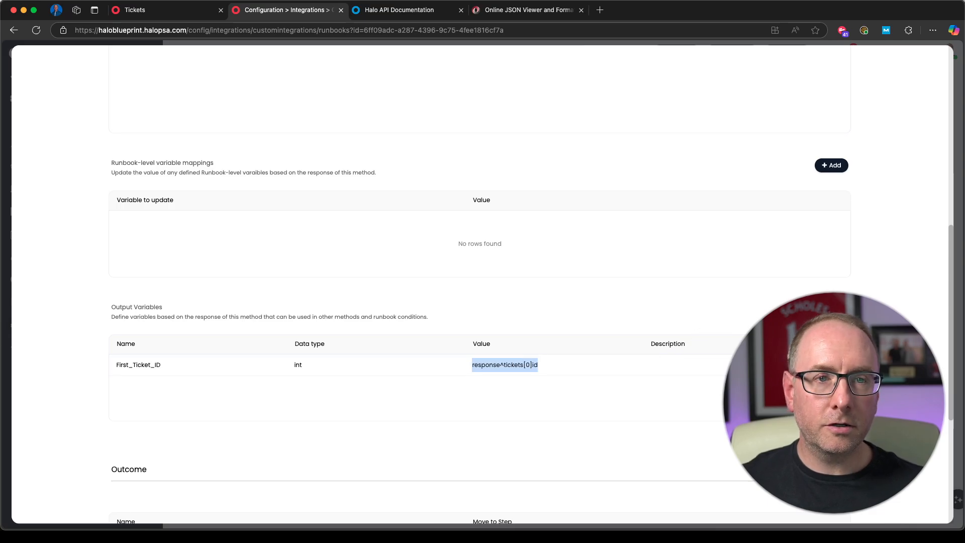
click(832, 309)
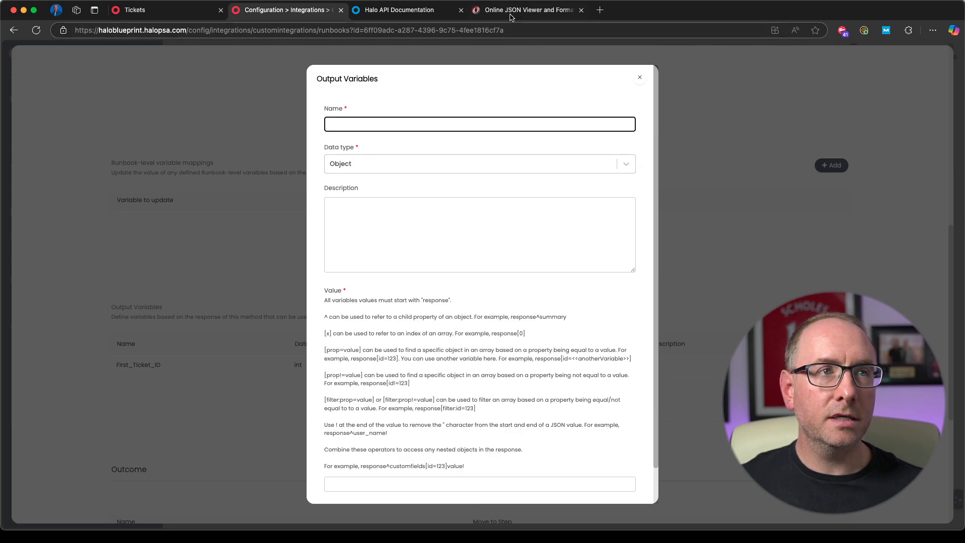
click(525, 10)
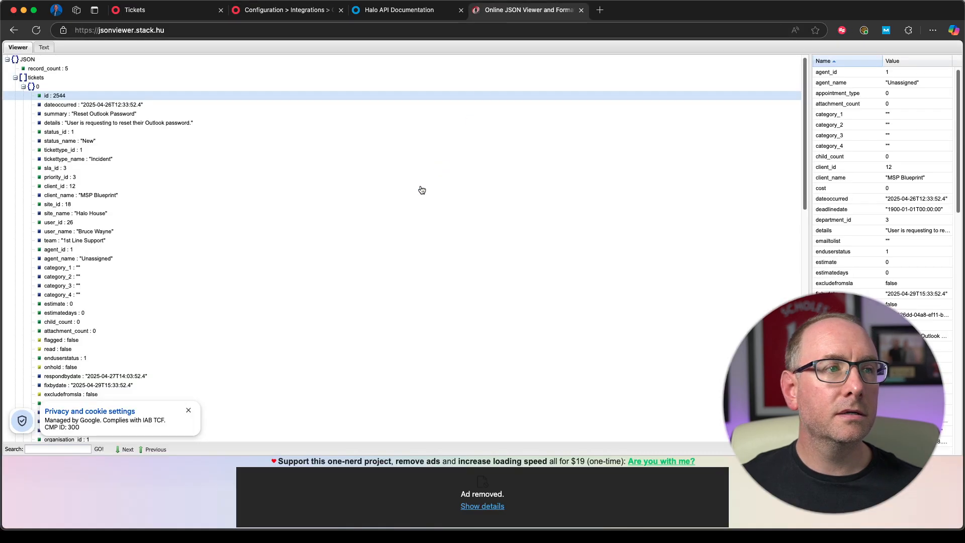
click(109, 115)
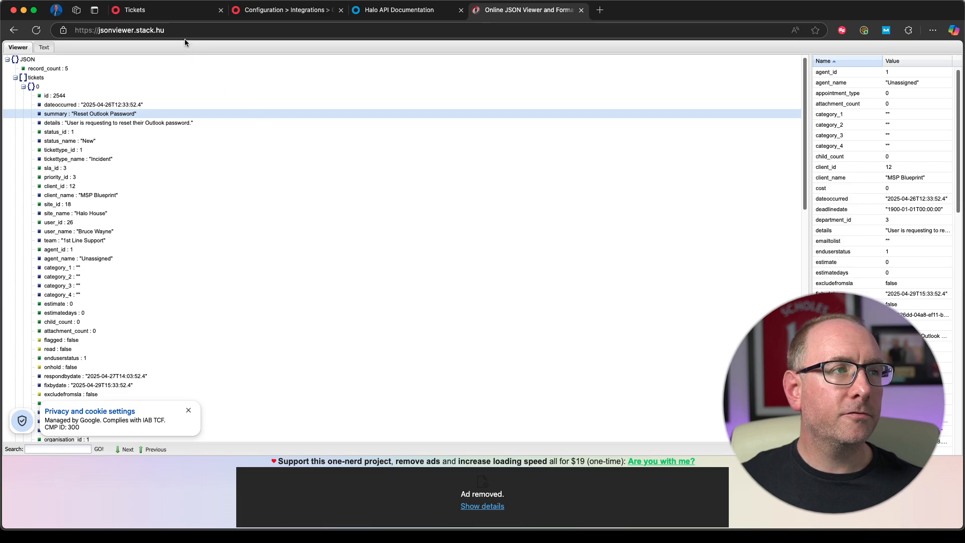
click(282, 9)
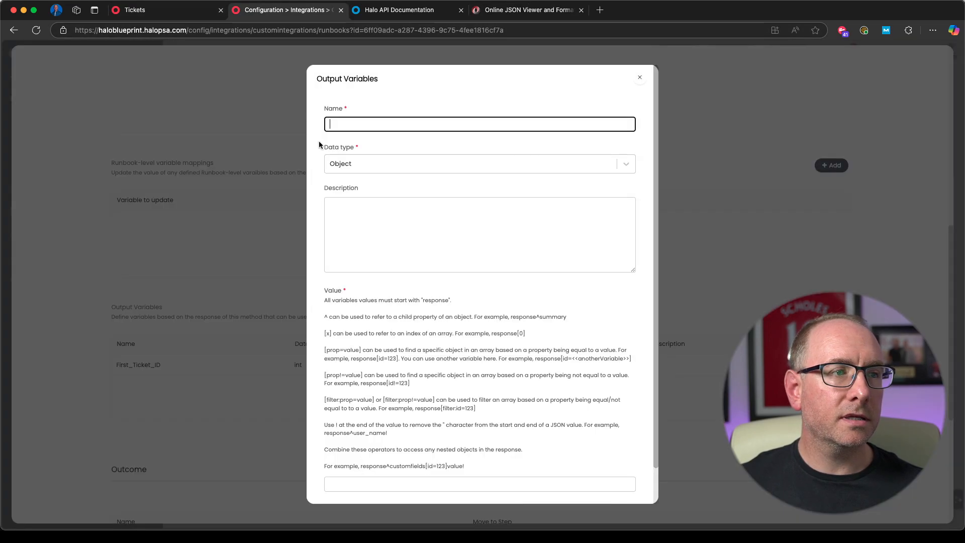
click(390, 159)
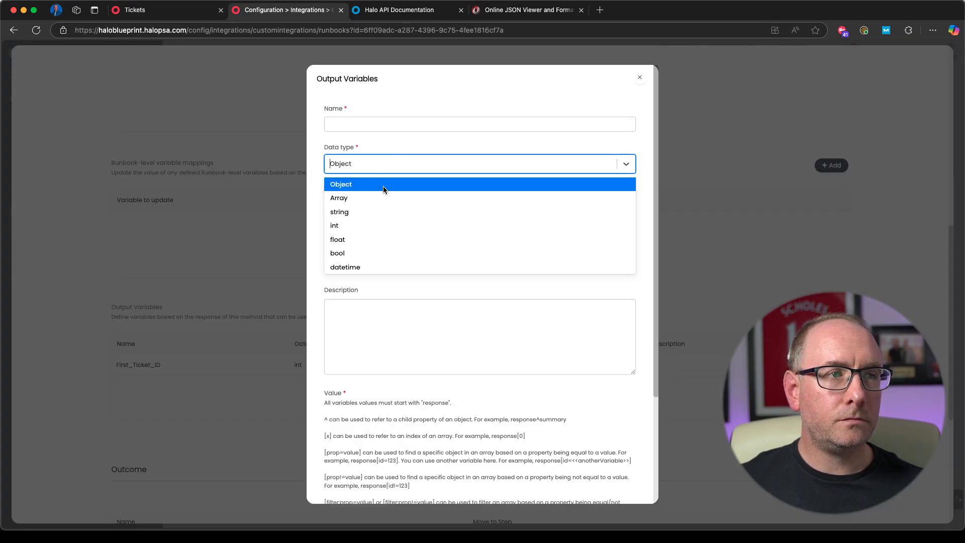
click(357, 207)
click(545, 10)
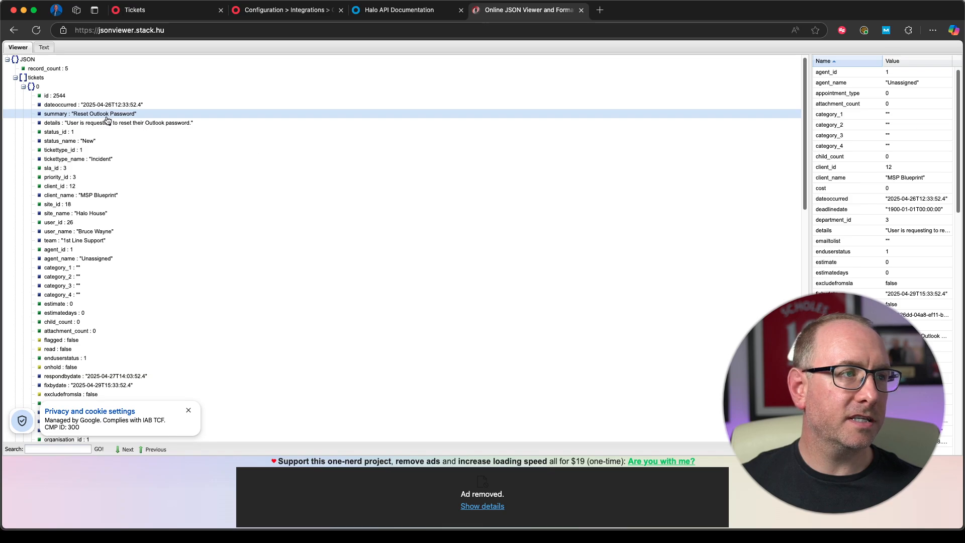
click(275, 14)
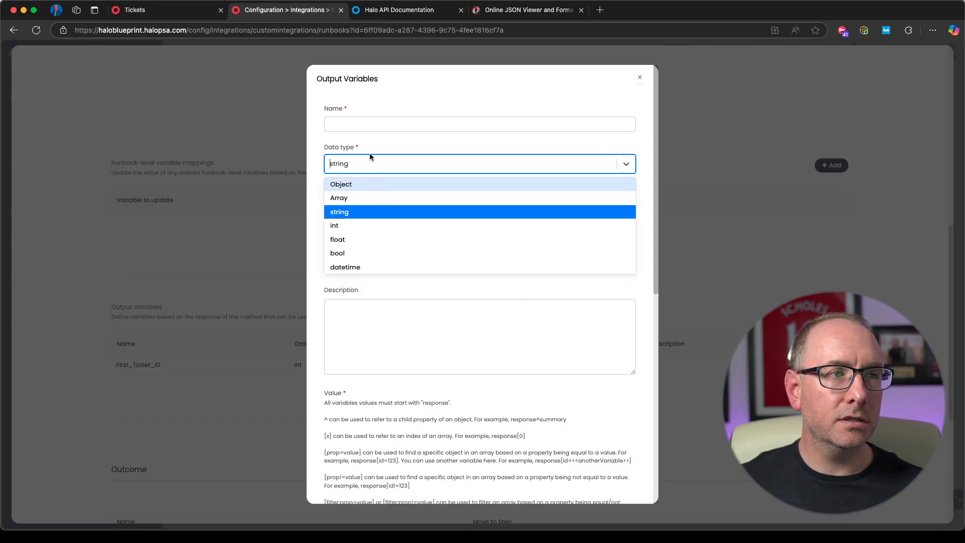
click(352, 122)
click(351, 122)
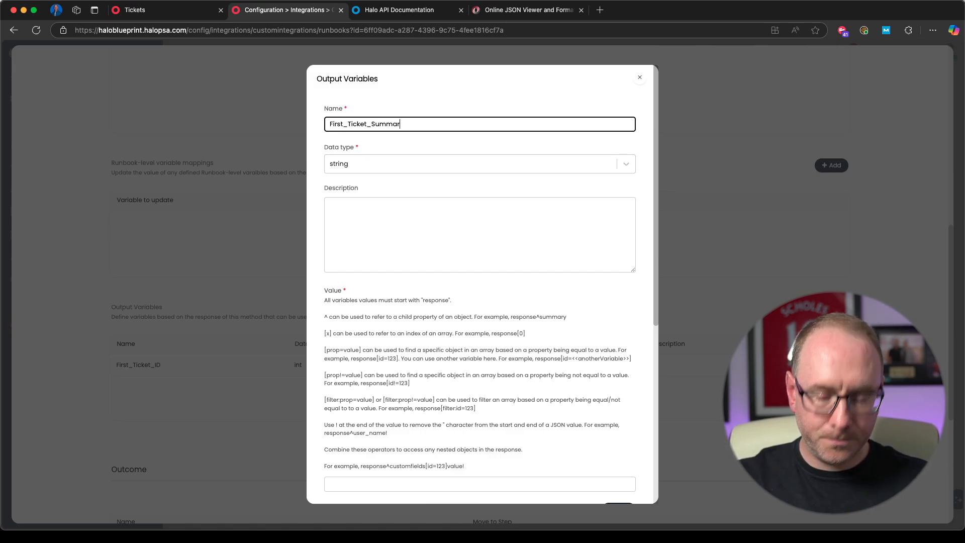
Step: Set the First_Ticket_Summary value to response^tickets[0]summary! by adapting the copied path, and save the output variable
scroll(444, 331, down, 4)
click(372, 301)
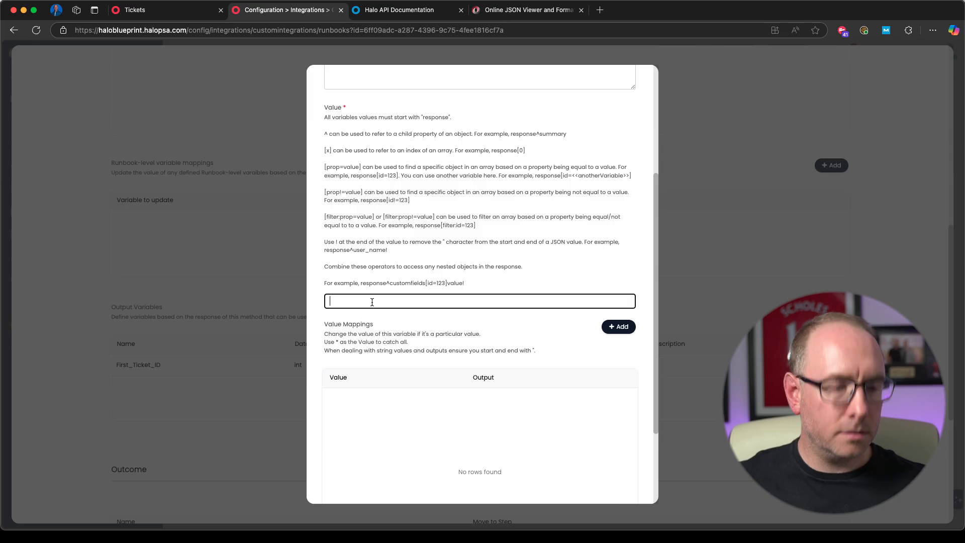
key(super+v)
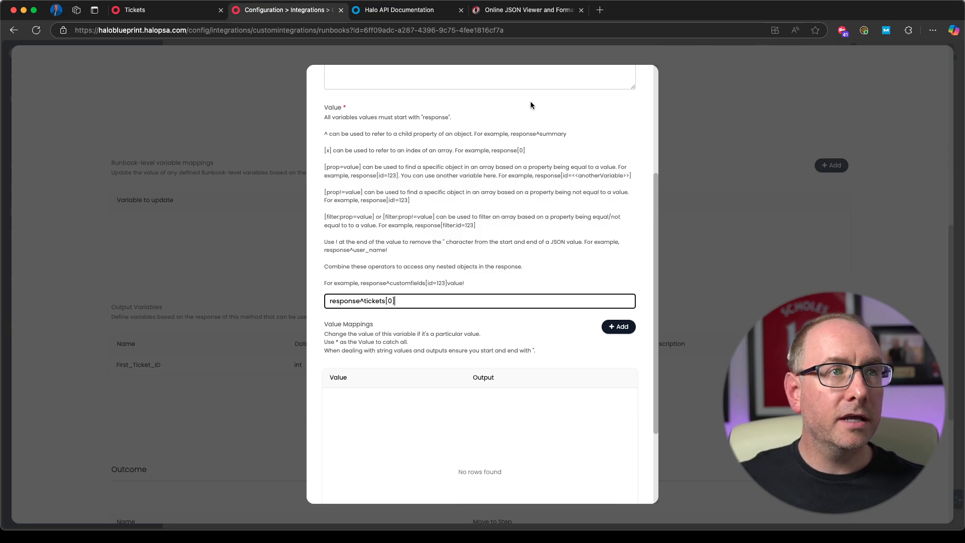
click(531, 11)
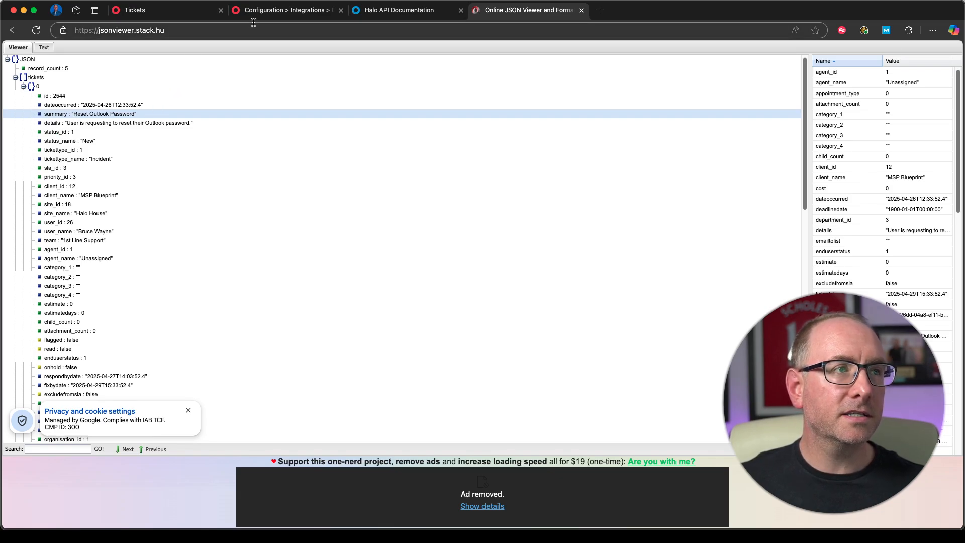
click(266, 10)
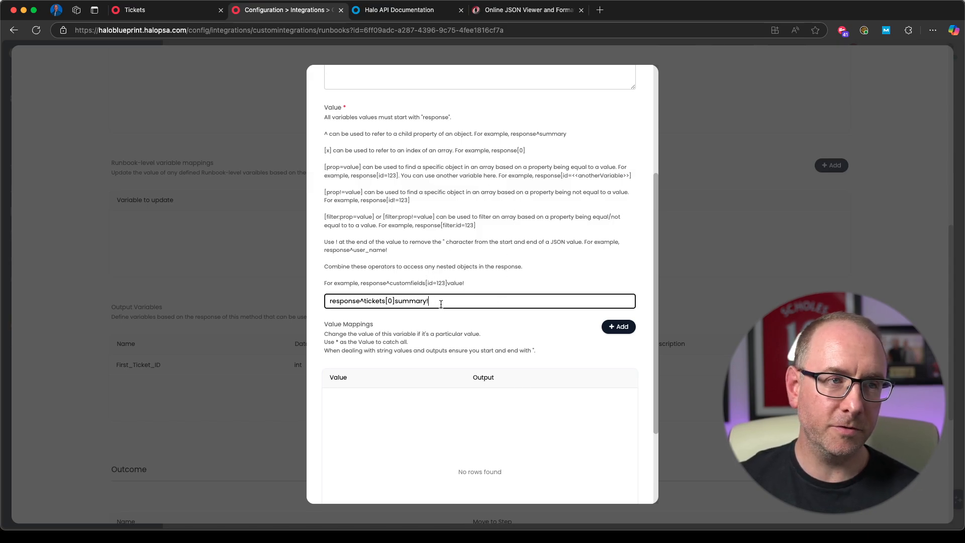
scroll(503, 206, up, 5)
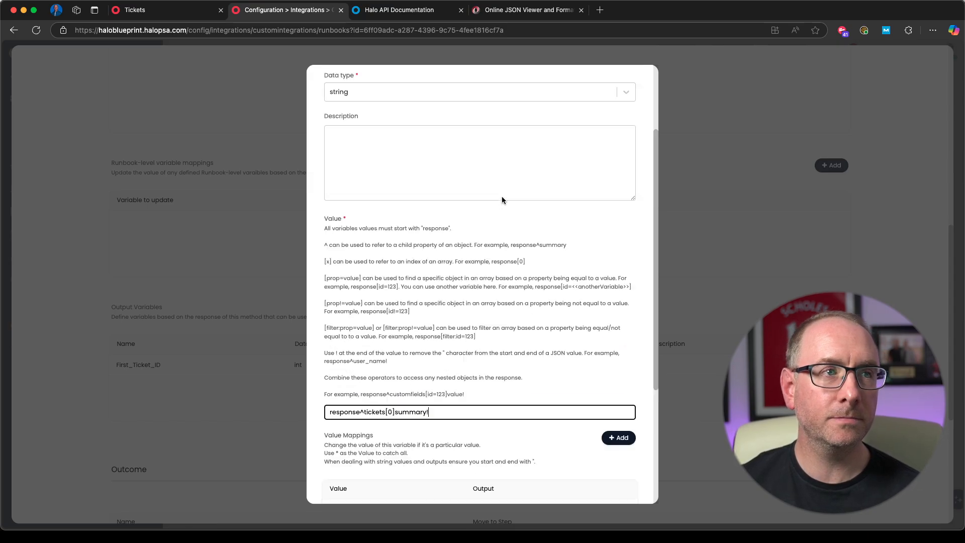
scroll(491, 307, down, 1)
scroll(499, 305, up, 1)
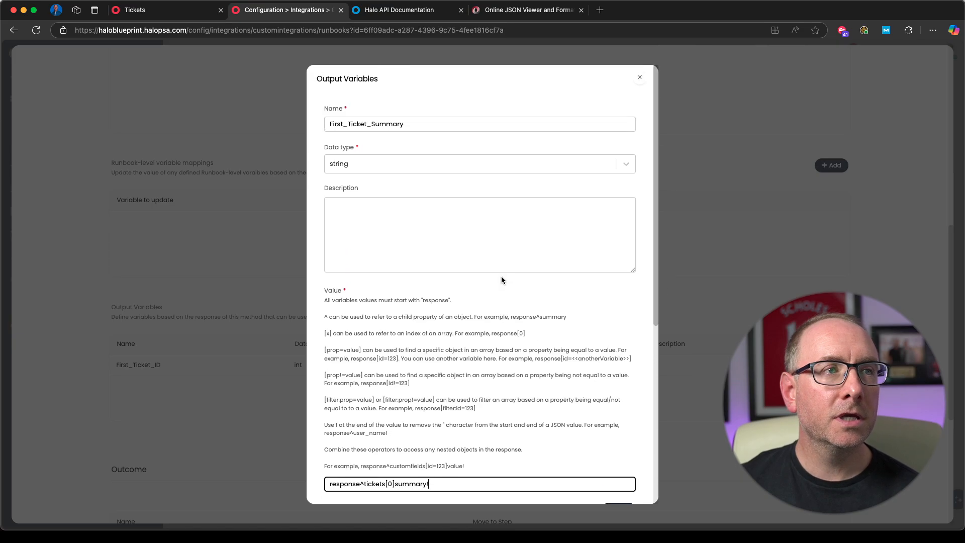
scroll(501, 276, down, 5)
click(461, 482)
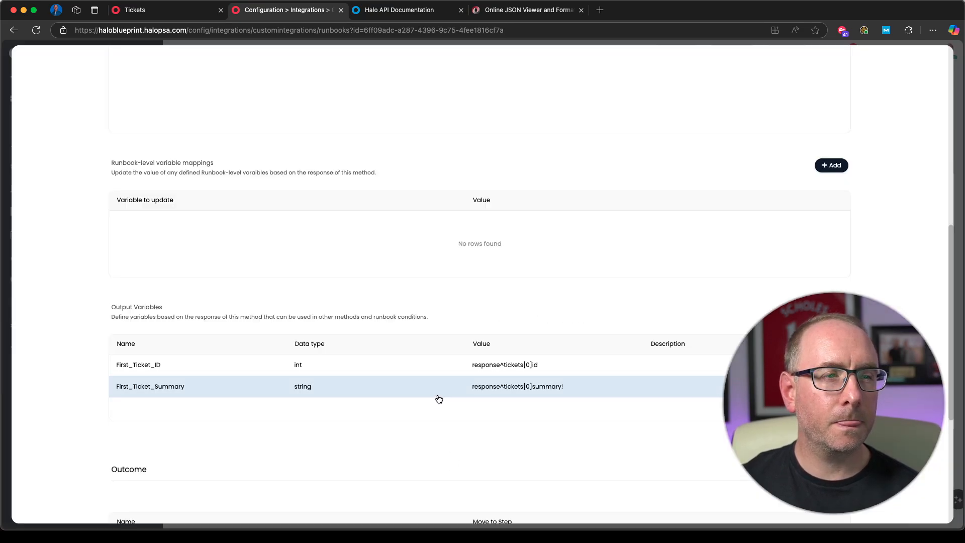
Step: Review the Get tickets step's parameters and output variables, and save the step
scroll(576, 336, up, 10)
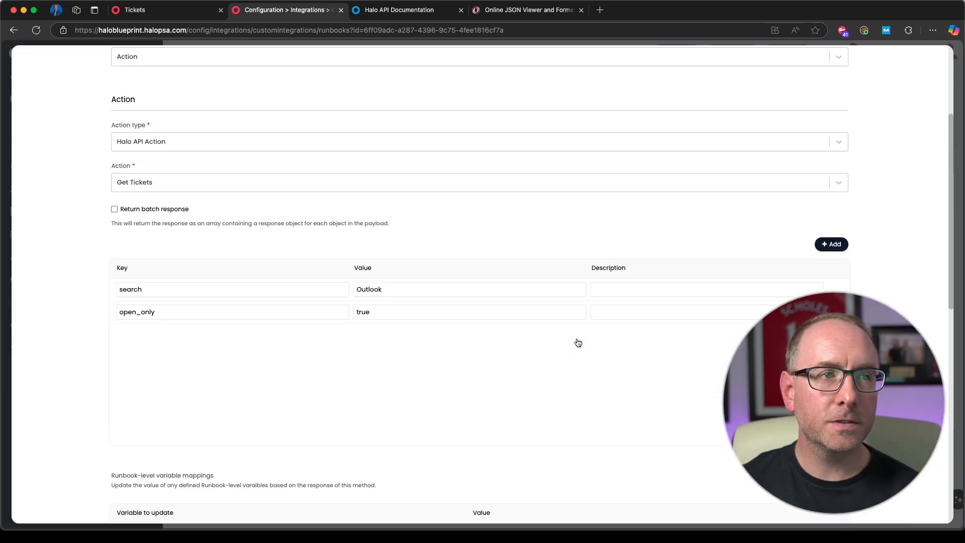
scroll(572, 318, down, 10)
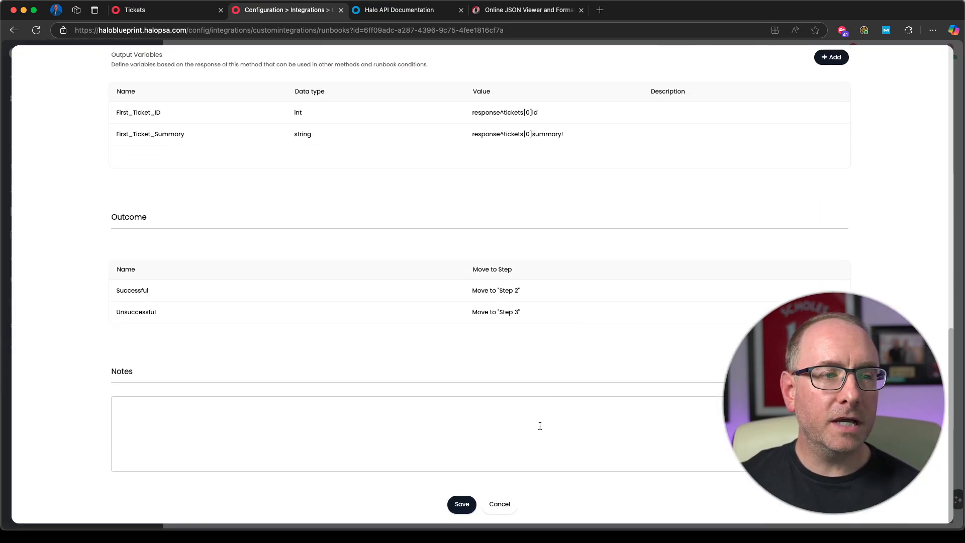
click(461, 505)
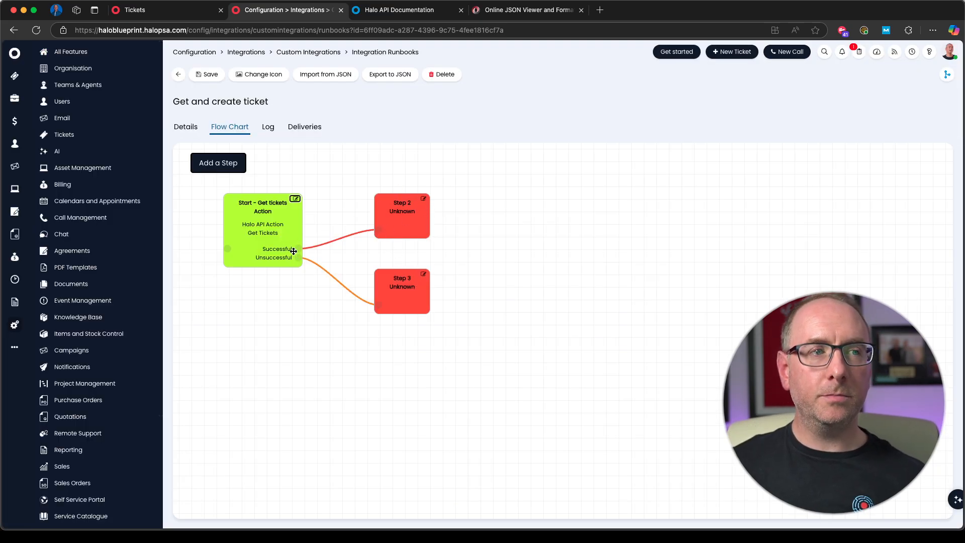
Step: Open Step 2 of the flow chart for editing, rename it Get Ticket, and set its type to Action
click(424, 199)
click(159, 121)
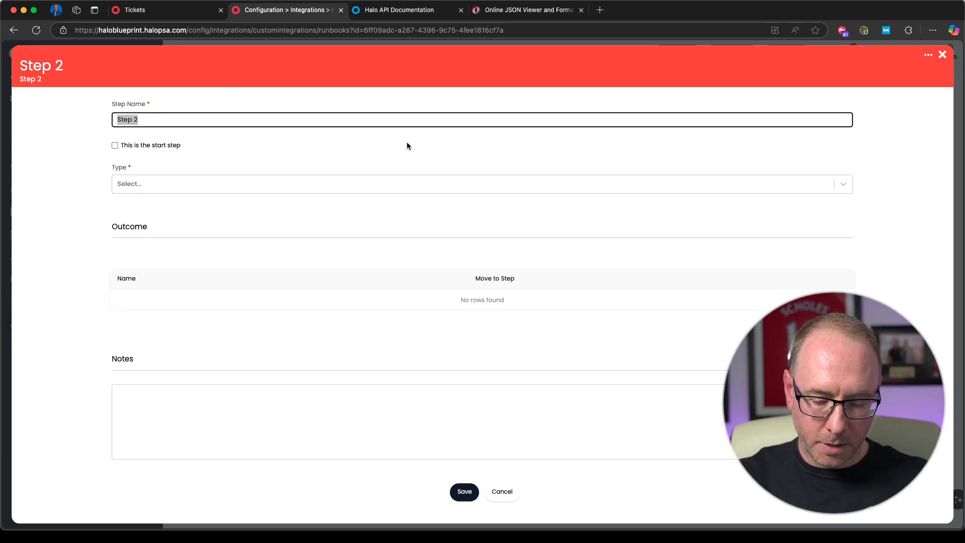
text(Get Ticket)
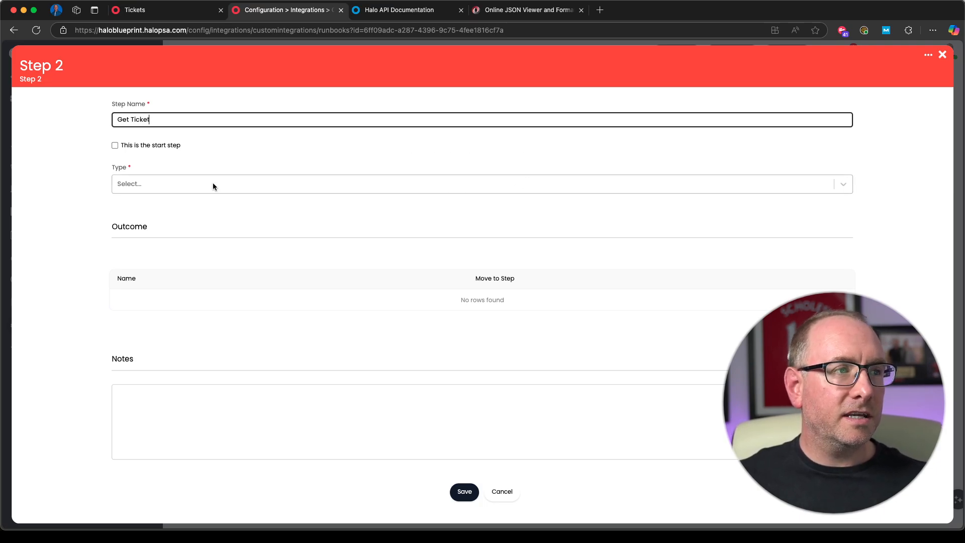
click(213, 183)
click(131, 216)
Step: Set the step's action type to Halo API Action and its action to Get Ticket
click(202, 270)
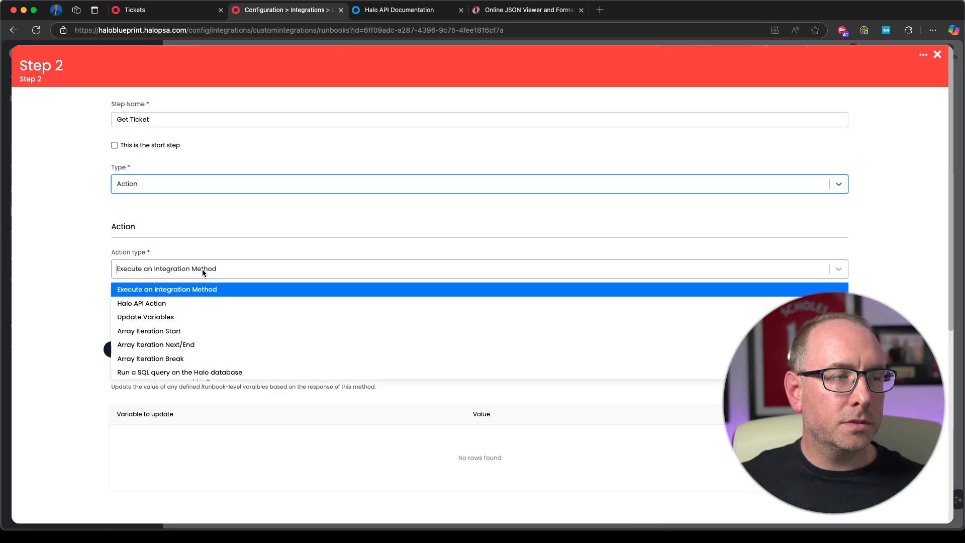
click(147, 303)
click(208, 316)
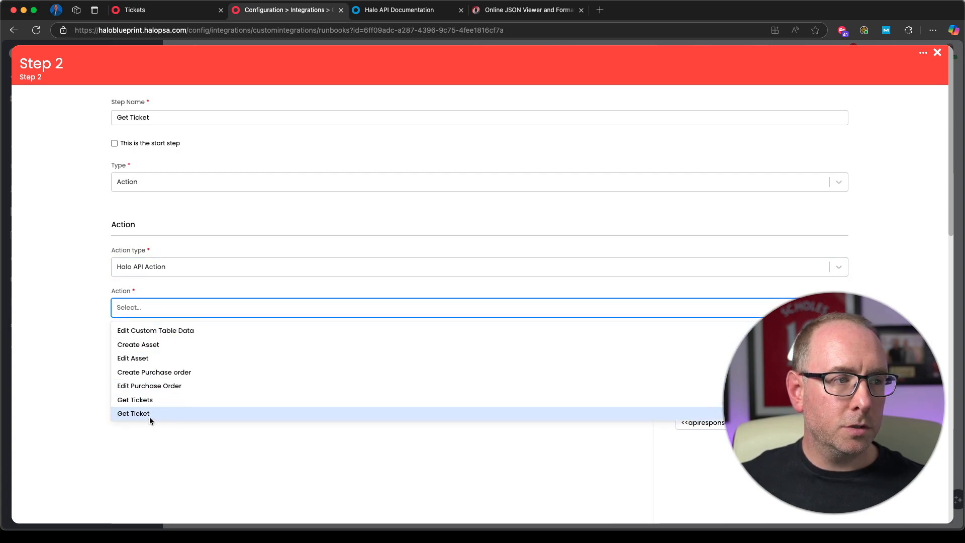
click(149, 416)
Step: Add a parameter to the Get Ticket step with key ticket_id and value <<First_Ticket_ID>>, and save it
scroll(473, 349, down, 3)
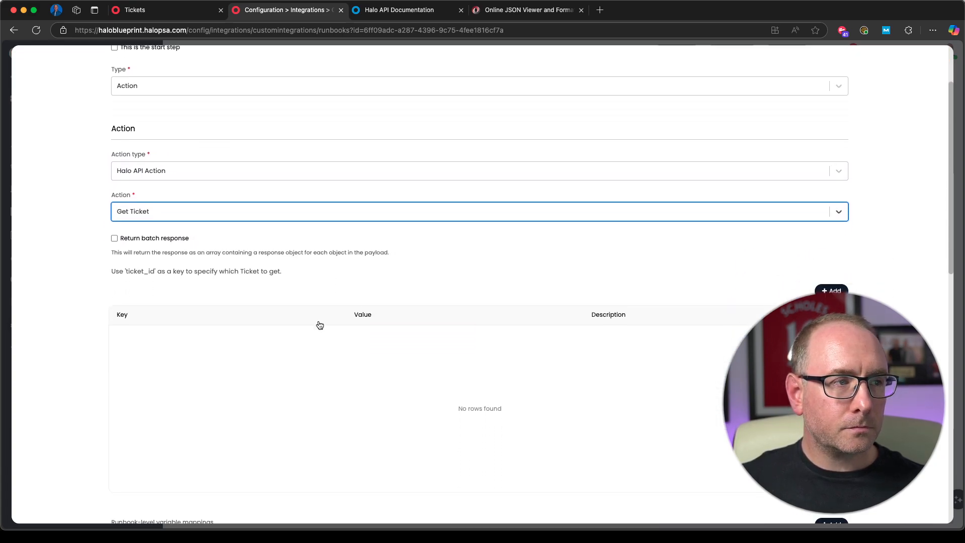
scroll(328, 323, down, 1)
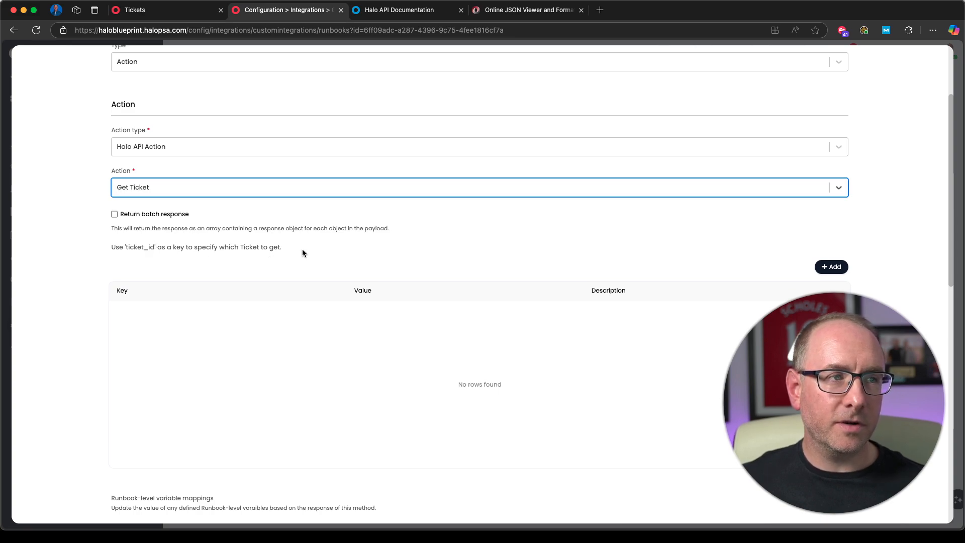
click(832, 267)
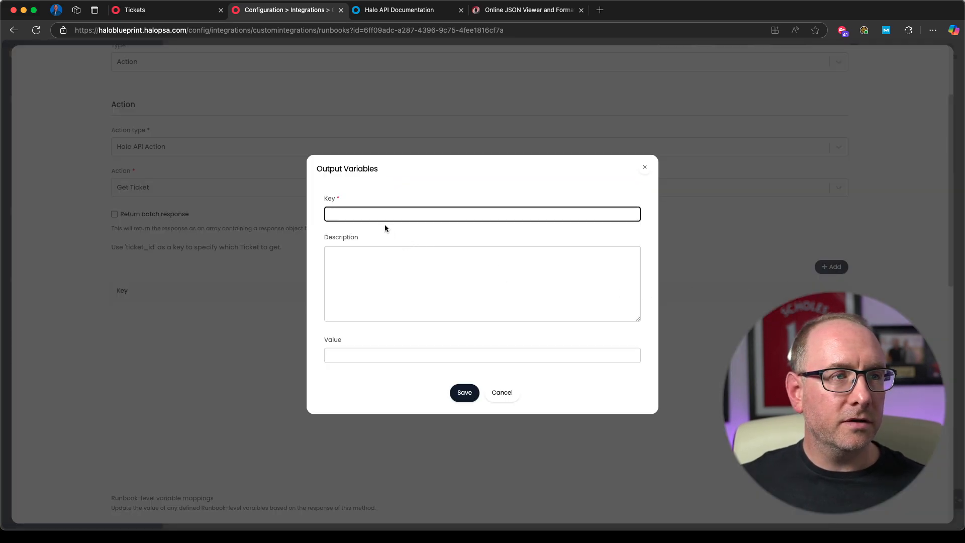
text(tick)
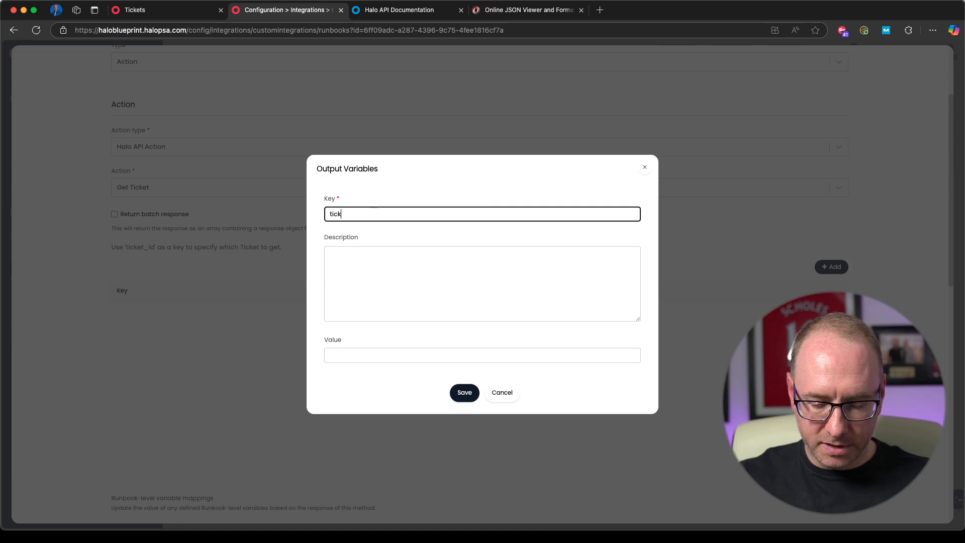
text(et_id)
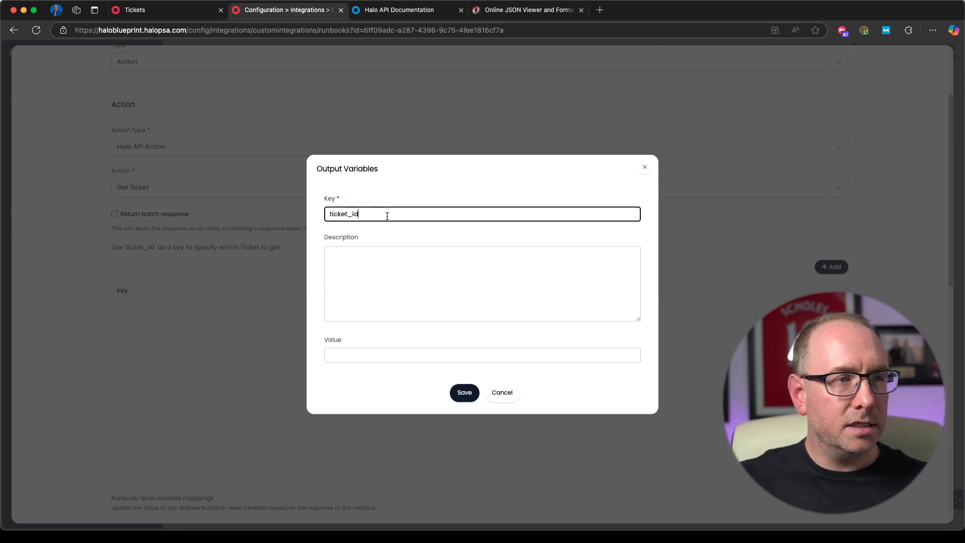
click(385, 351)
text(<<First_Ticket_ID>>)
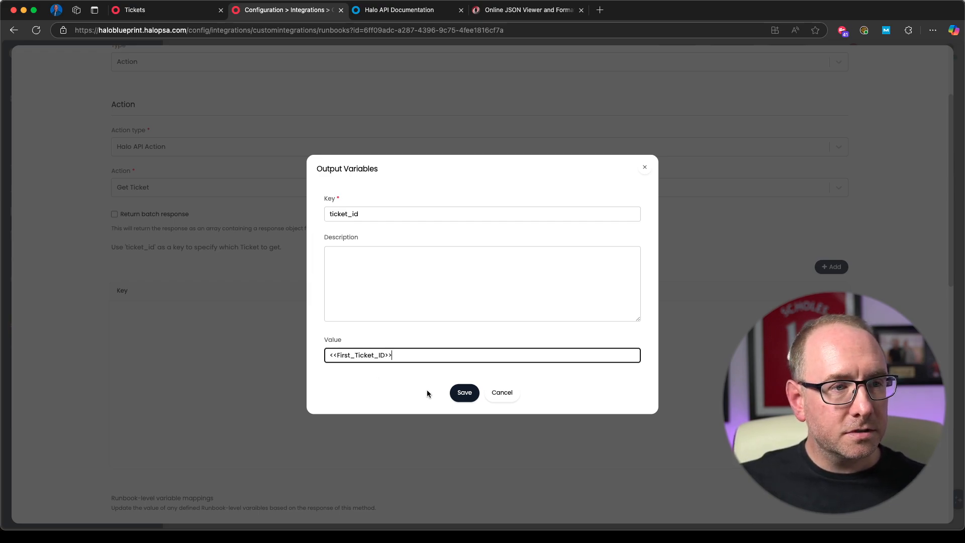
click(465, 392)
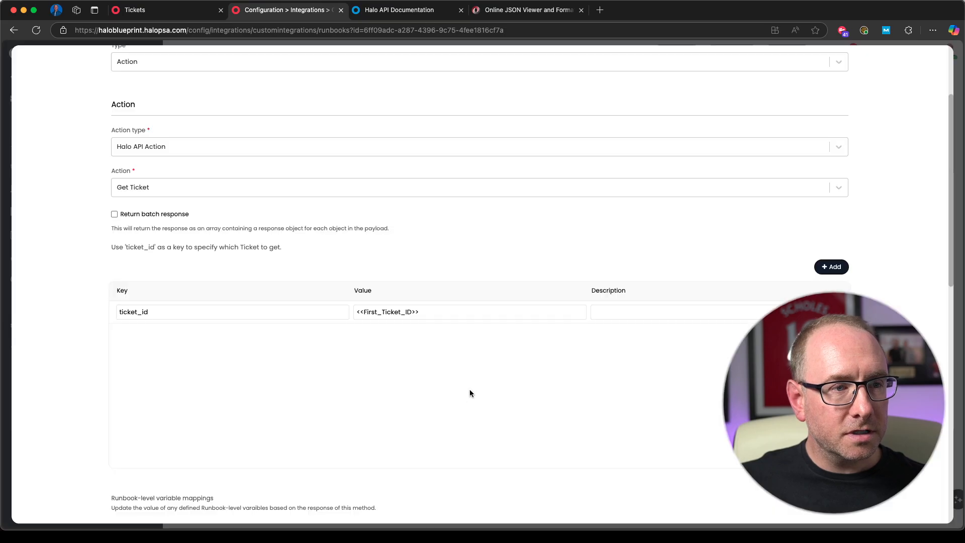
Step: Save the Get Ticket step and arrange its two new outcome steps, Step 4 above Step 5, closer together on the flow chart
scroll(510, 397, down, 5)
click(462, 503)
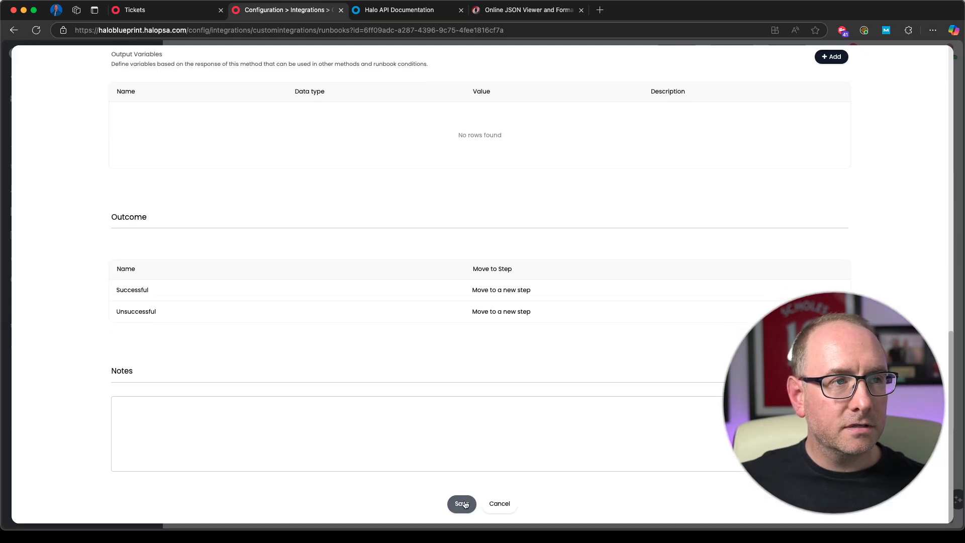
drag(534, 288, 572, 212)
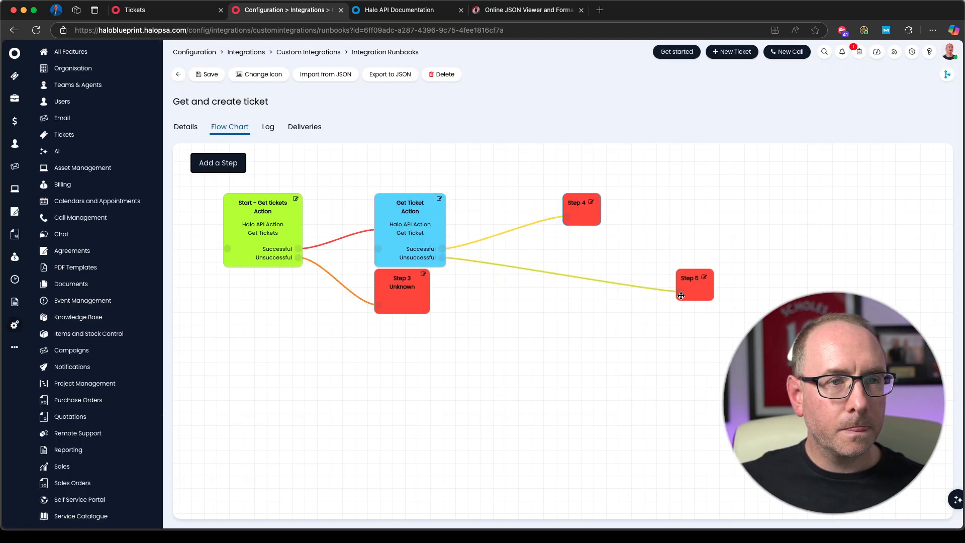
drag(704, 289, 566, 327)
Step: Review the Get tickets step's output variables and the Get Ticket step's ticket_id parameter, saving each step
click(295, 199)
scroll(453, 321, down, 10)
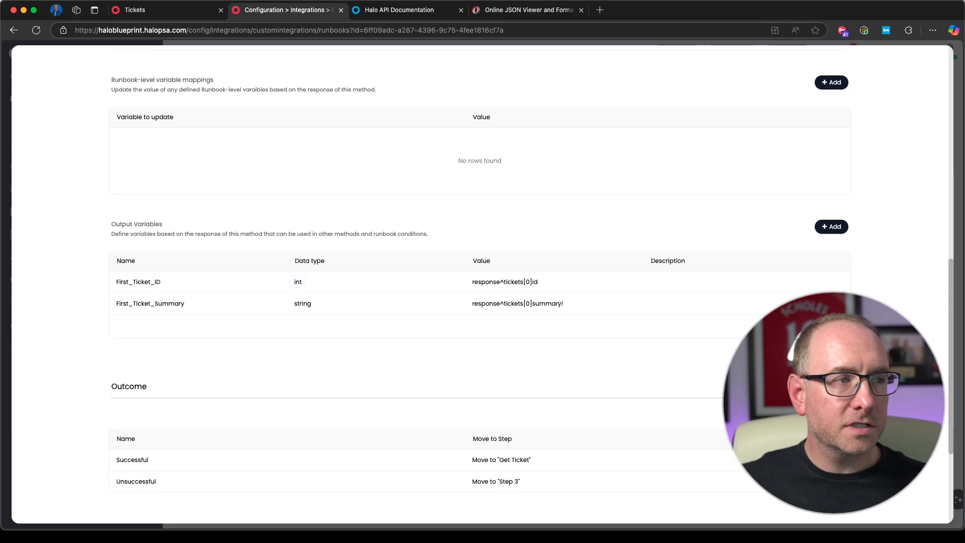
scroll(717, 457, down, 5)
click(474, 507)
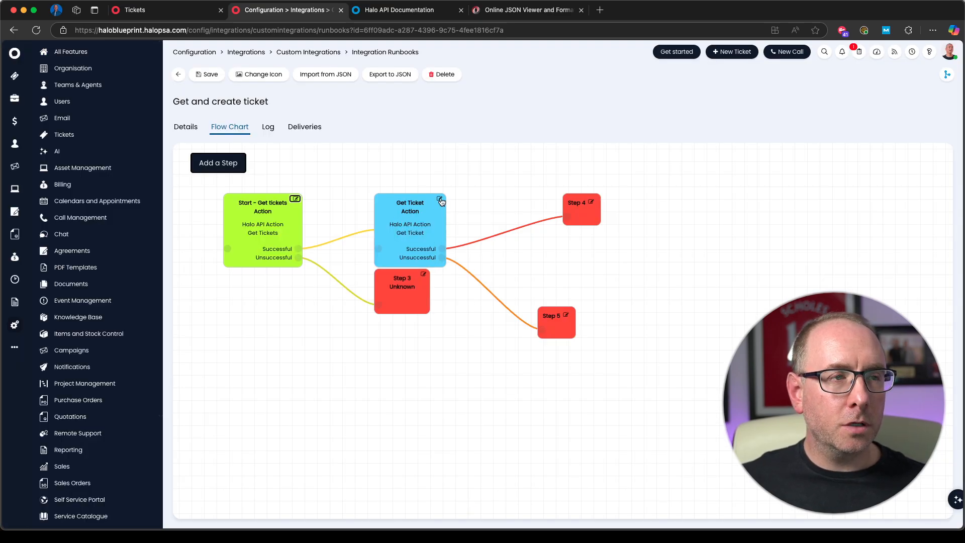
click(439, 199)
scroll(418, 409, down, 2)
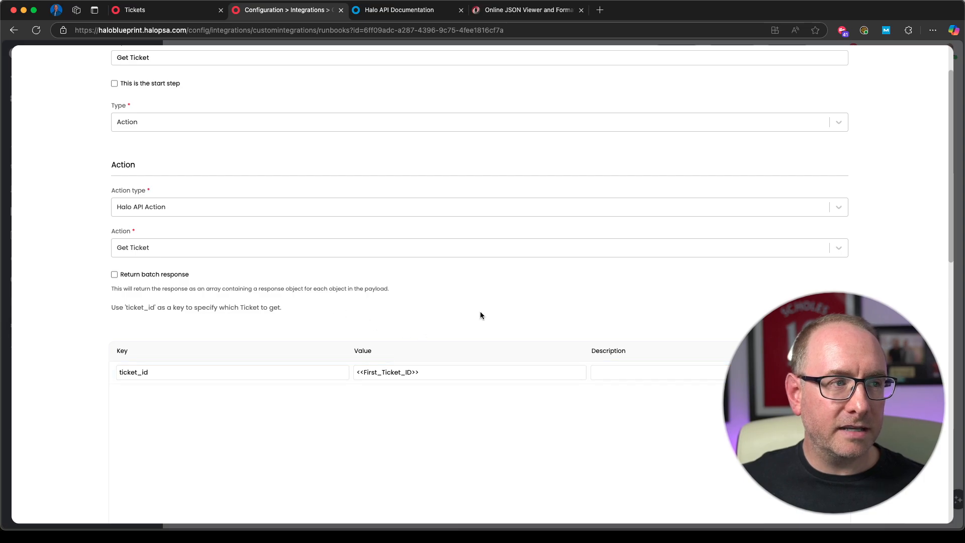
scroll(481, 311, down, 15)
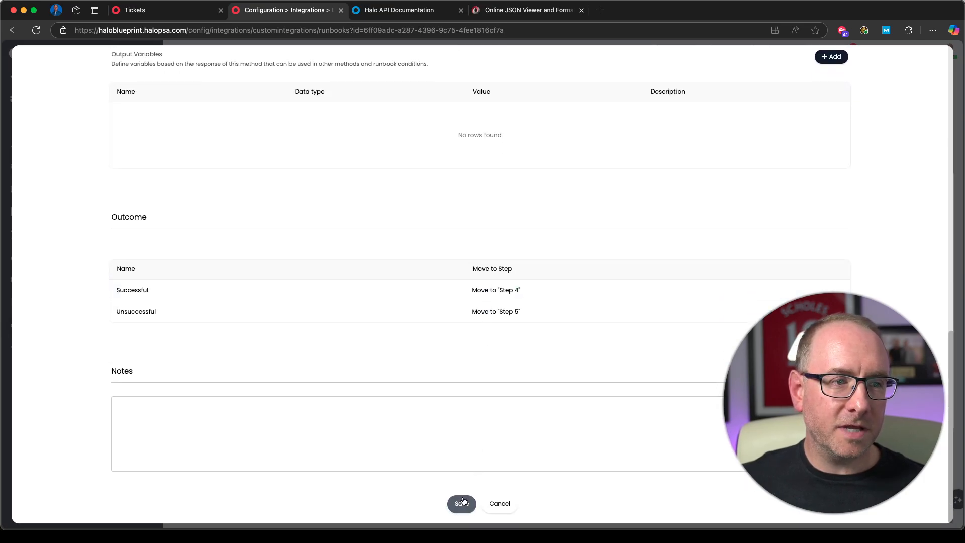
click(461, 503)
Step: Save the runbook with its rearranged flow chart and run it immediately
mouse_move(417, 247)
mouse_down()
mouse_move(415, 209)
mouse_move(415, 236)
mouse_up()
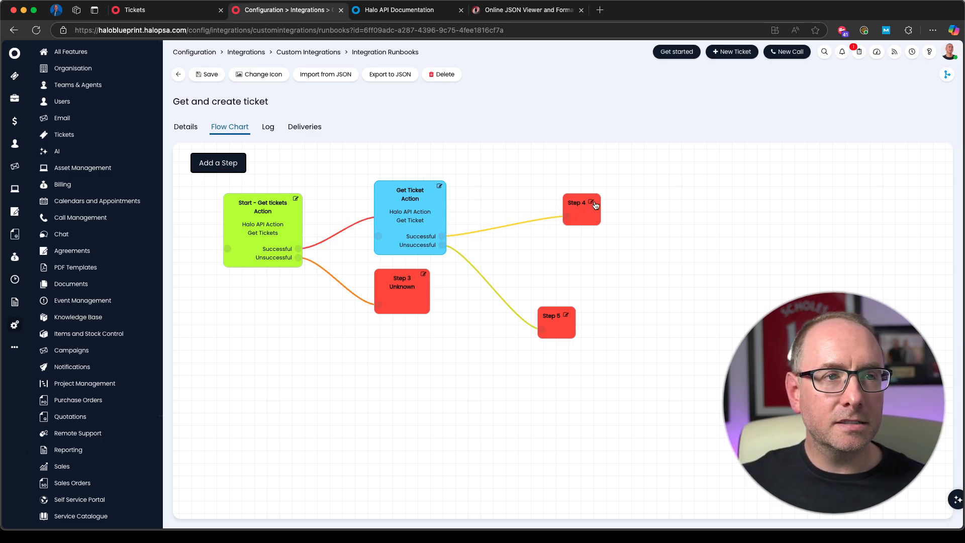
click(208, 73)
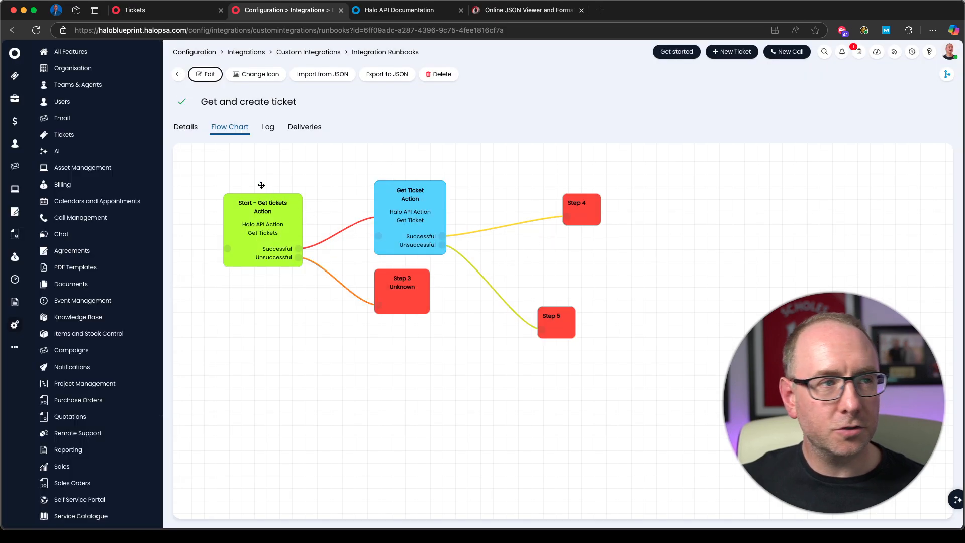
click(185, 127)
scroll(363, 274, down, 10)
click(212, 391)
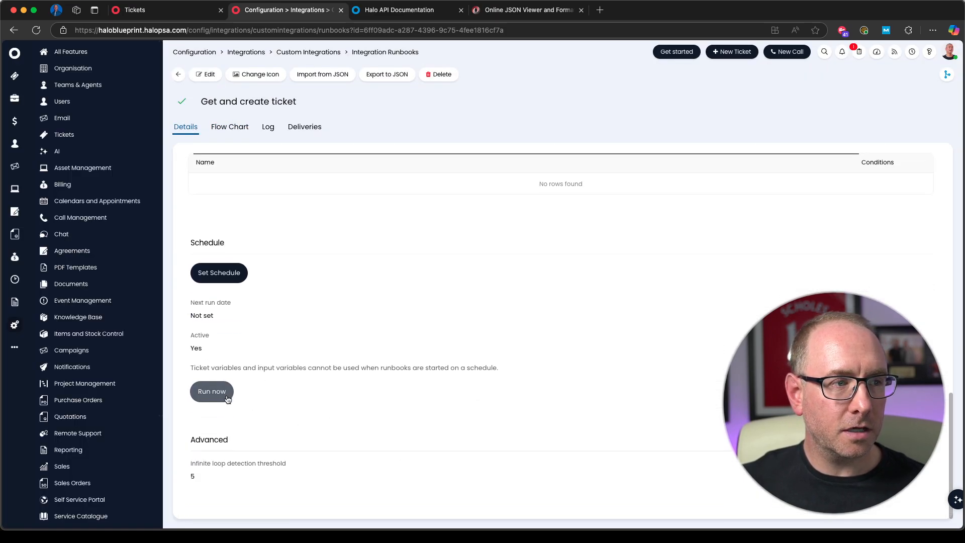
click(489, 249)
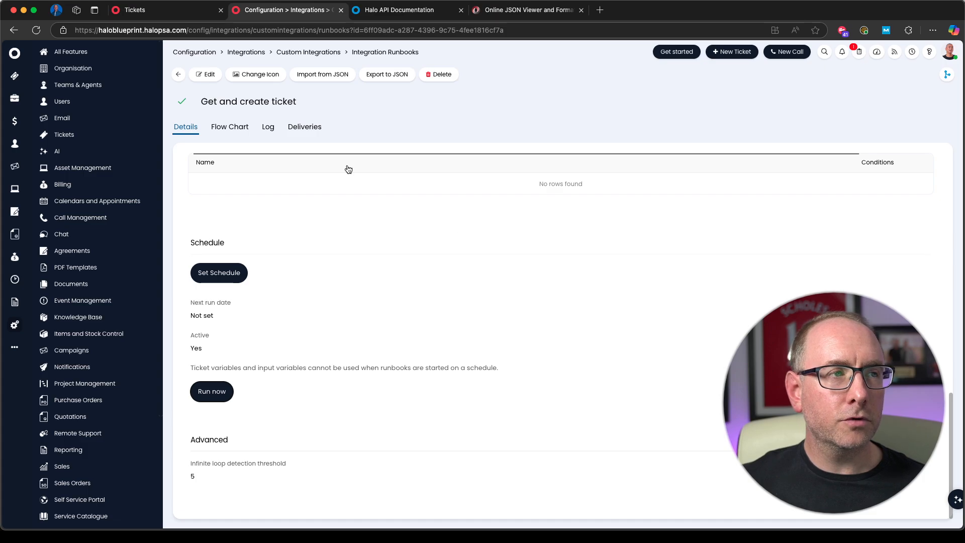
Step: Open the latest run in the log and check the first ticket's ID in the Get tickets response
click(268, 127)
click(330, 205)
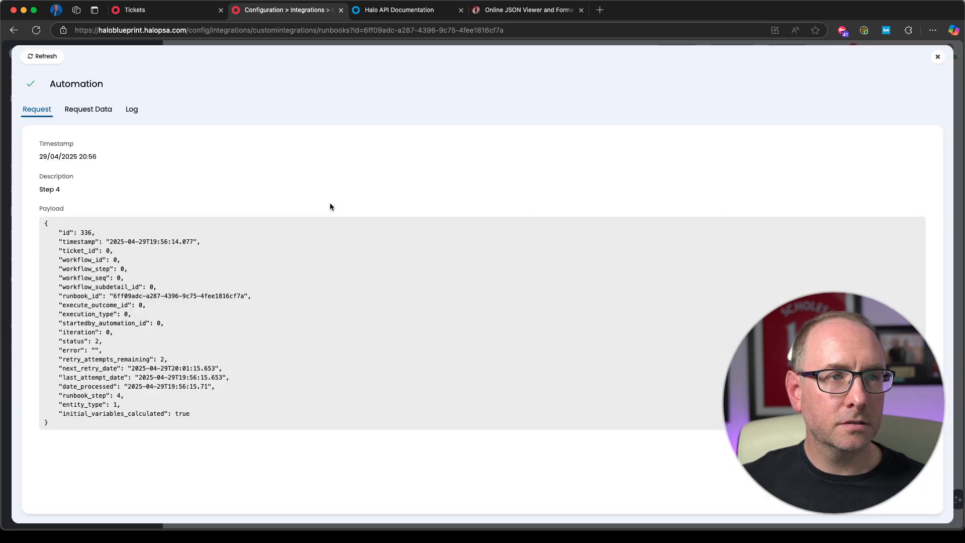
click(85, 111)
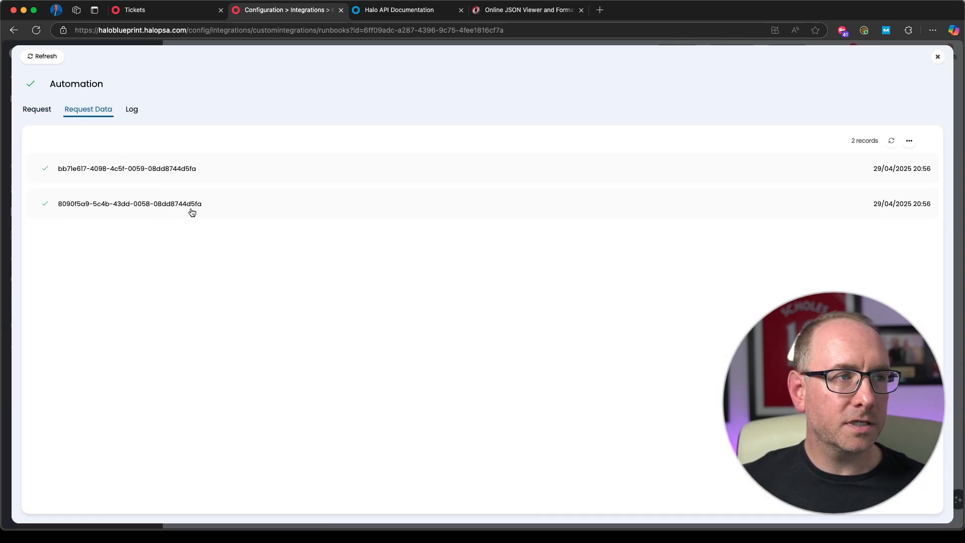
click(192, 210)
click(375, 128)
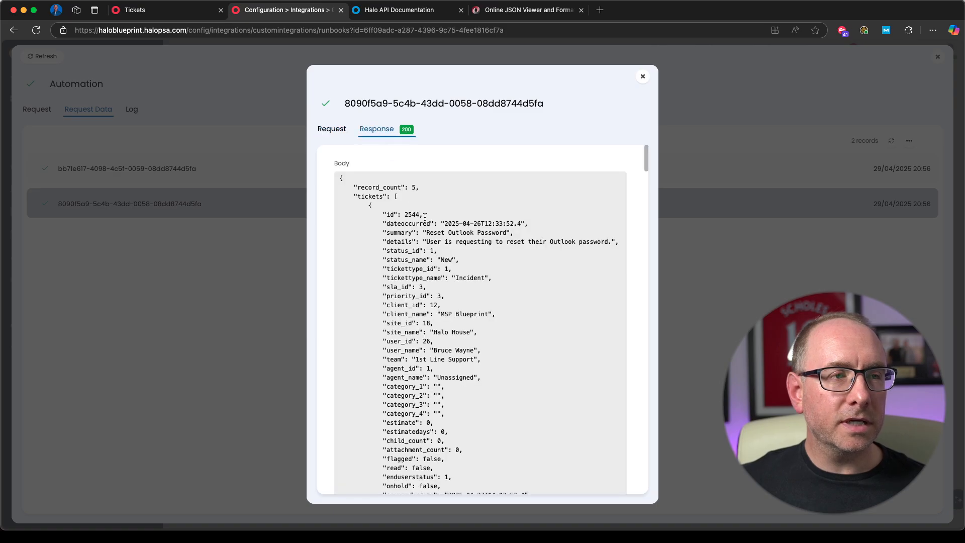
double_click(412, 215)
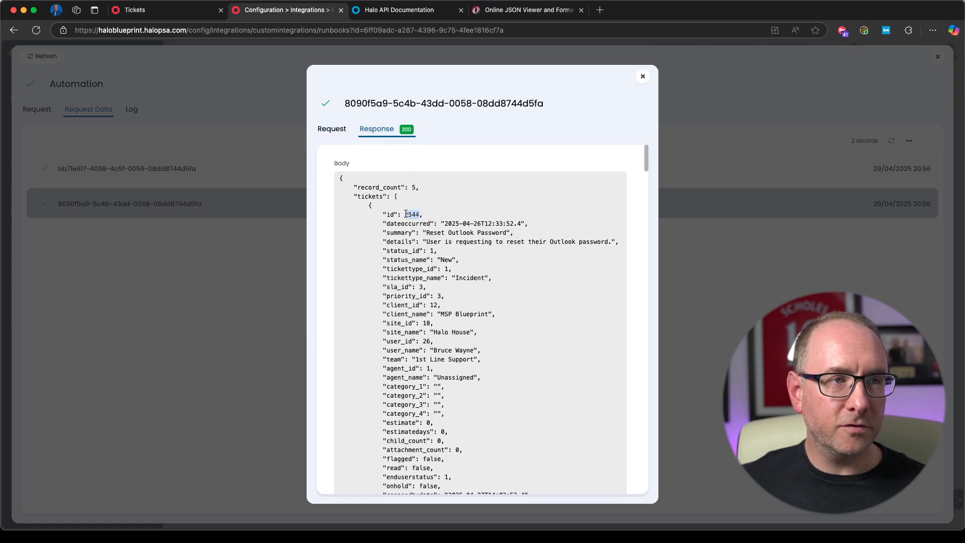
click(642, 78)
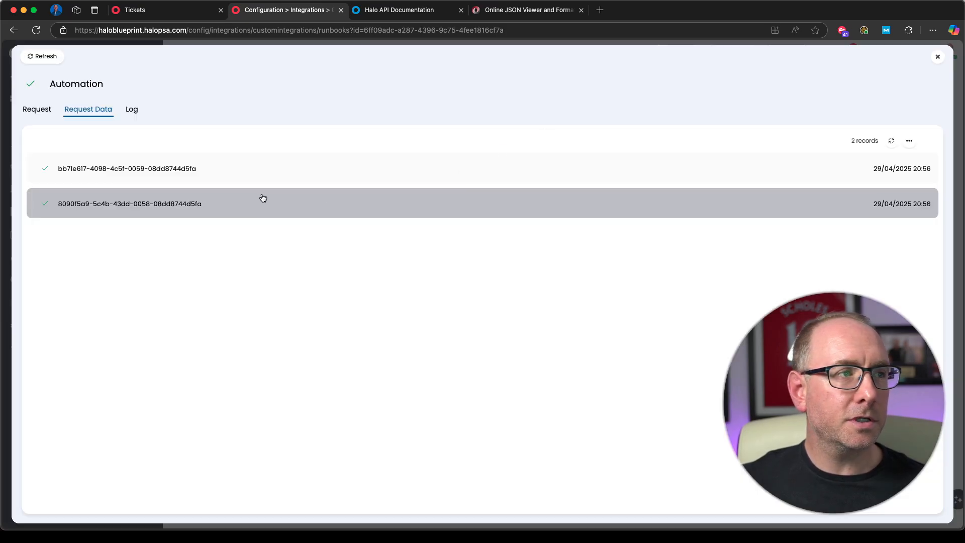
Step: Examine the full response of the Get Ticket request, and close the run's details
click(202, 174)
click(379, 131)
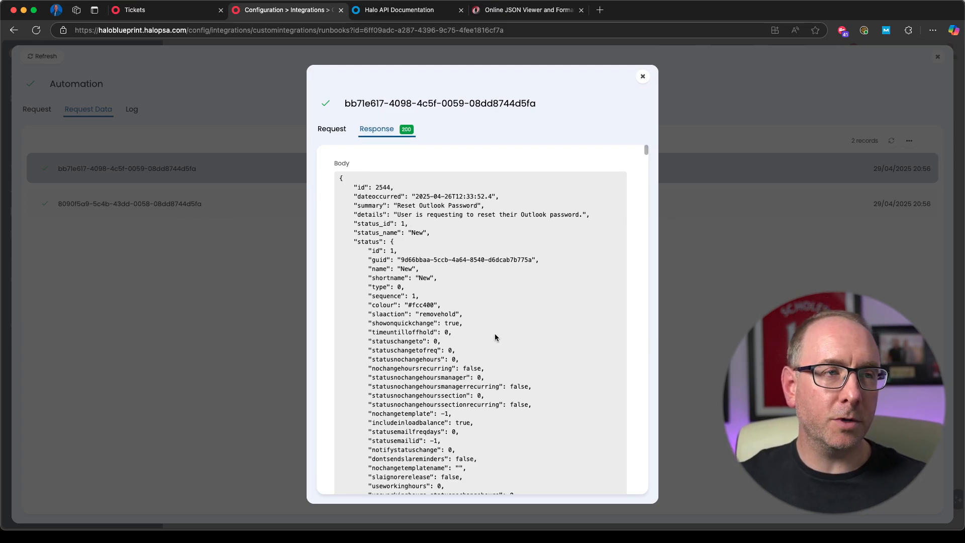
scroll(480, 379, down, 15)
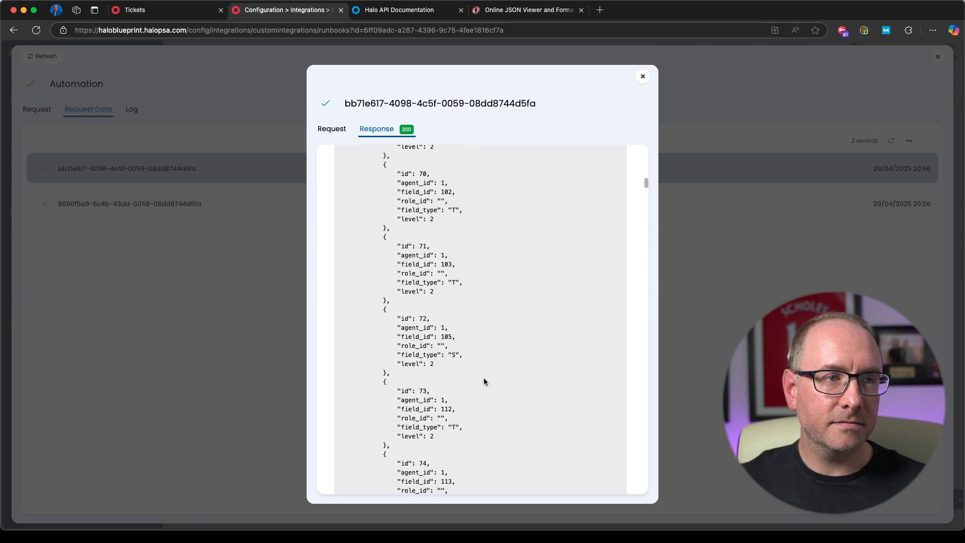
drag(646, 199, 633, 495)
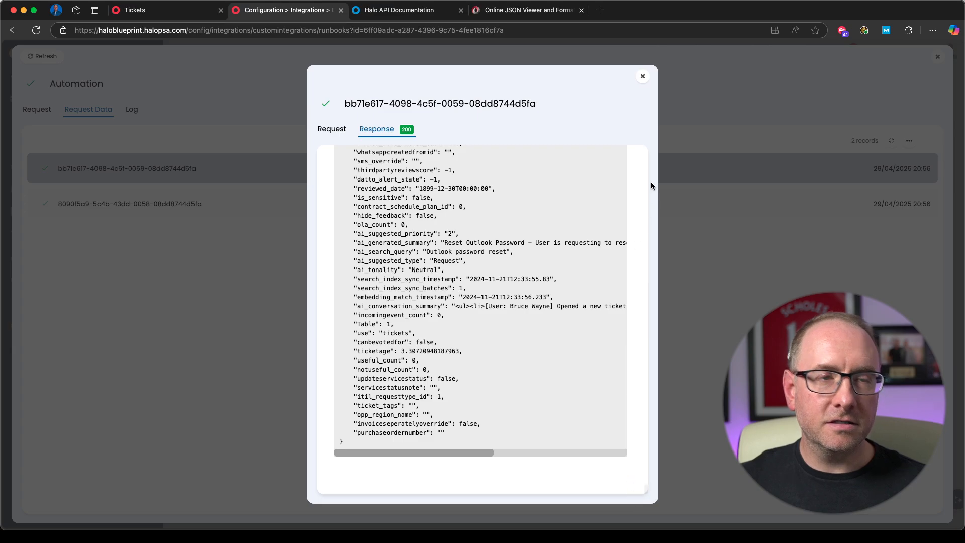
click(642, 77)
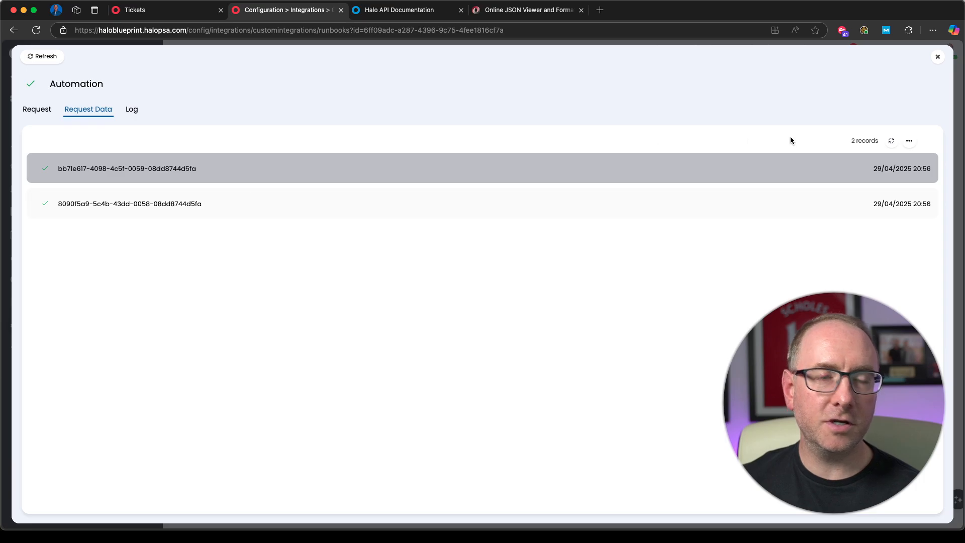
click(938, 58)
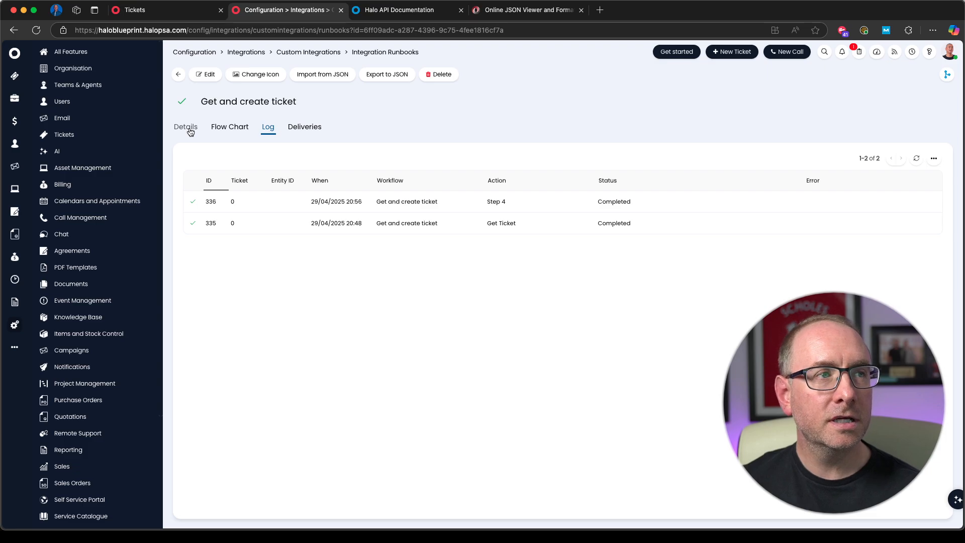
Step: Edit Step 4 of the runbook's flow chart, renaming it Create ticket and setting its type to Action
click(232, 128)
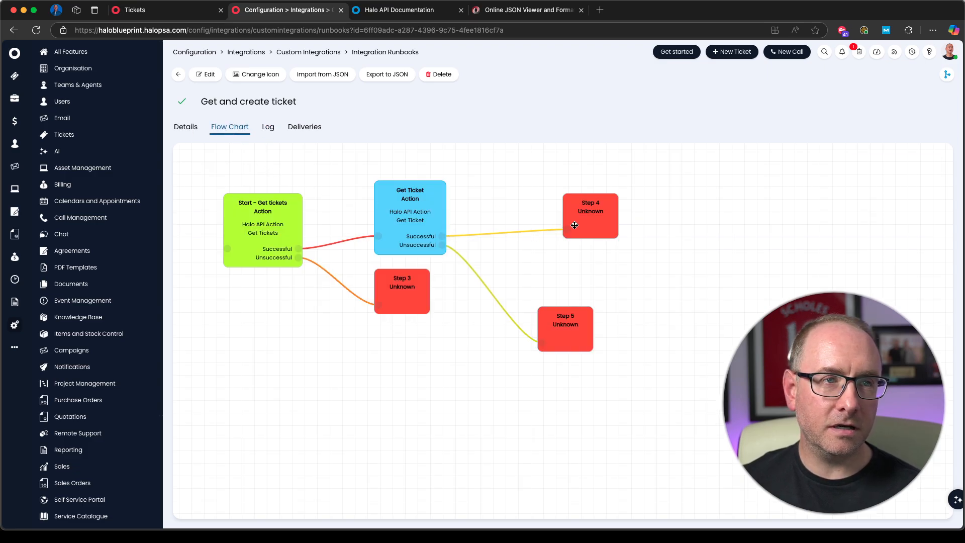
click(204, 74)
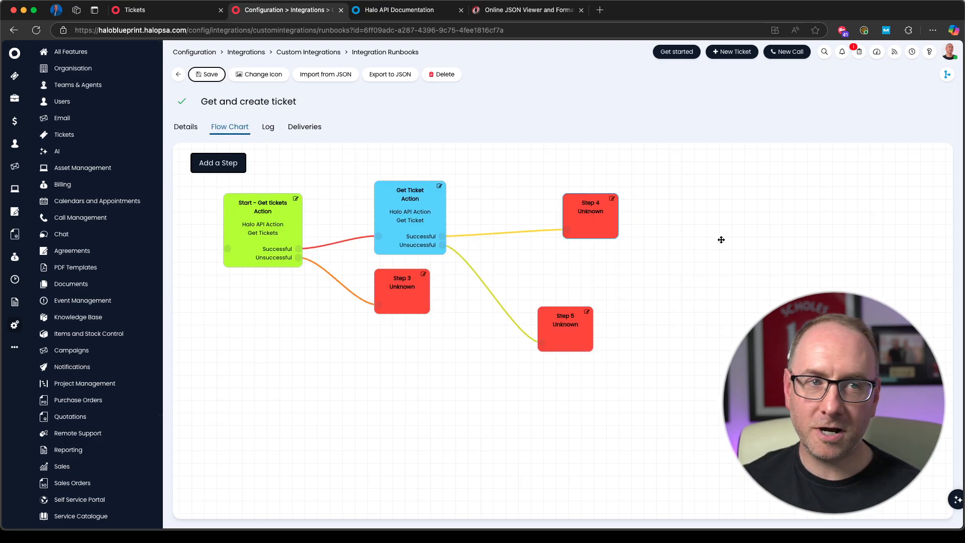
click(611, 200)
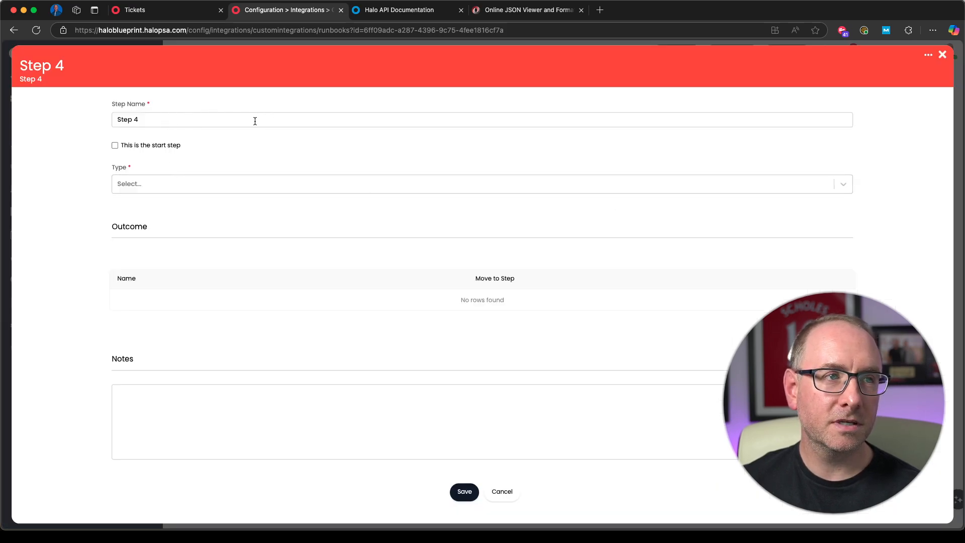
triple_click(148, 120)
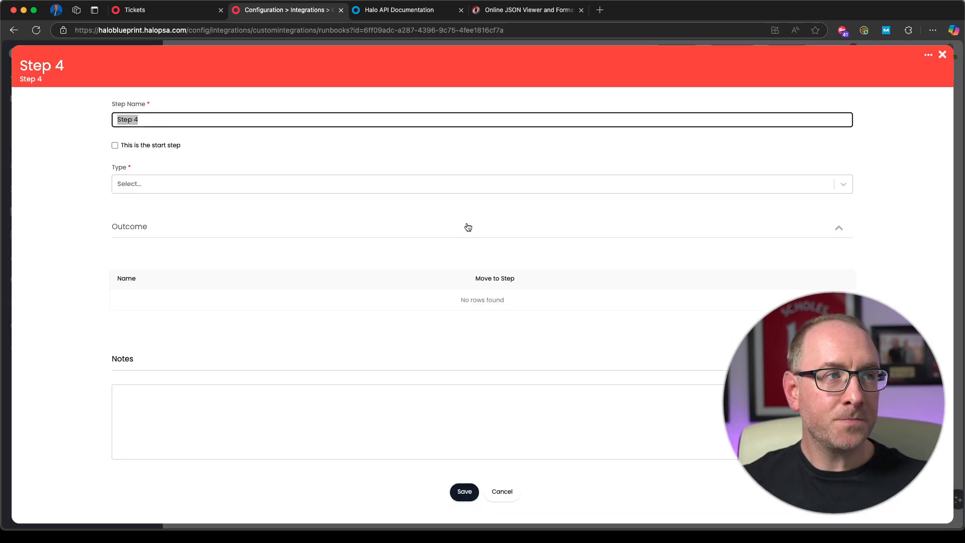
text(Cre)
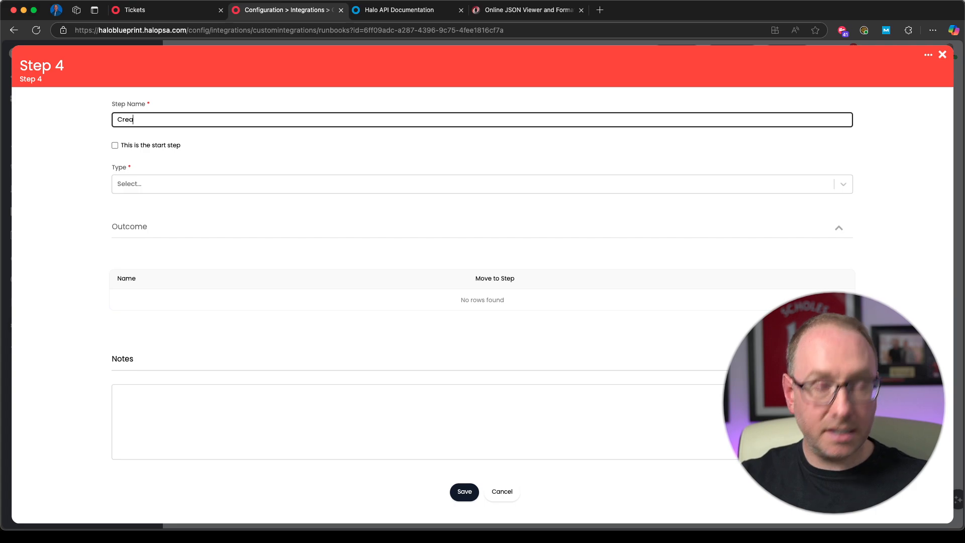
text(ate ticket)
click(189, 183)
click(143, 219)
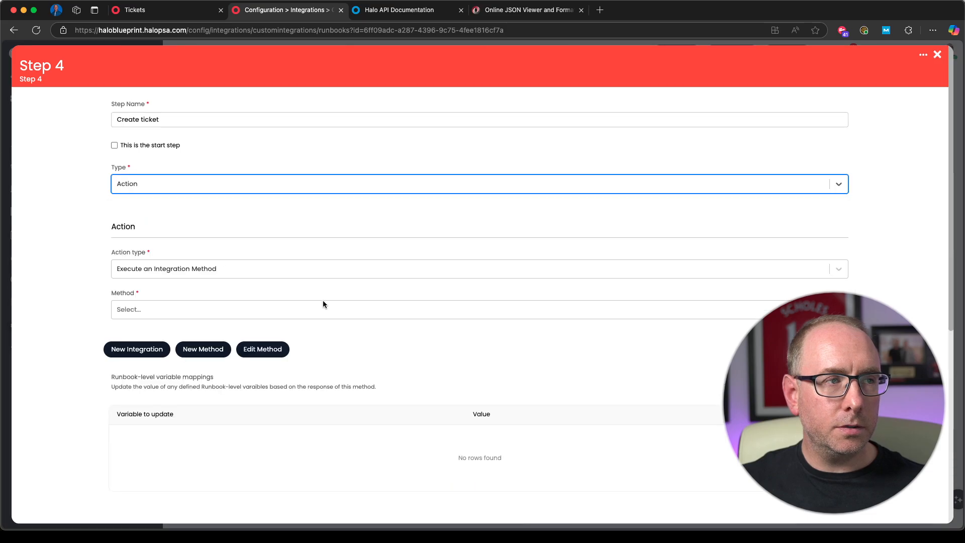
Step: Set the Create ticket step's action type to Halo API Action and its action to Create Ticket
click(180, 268)
click(173, 302)
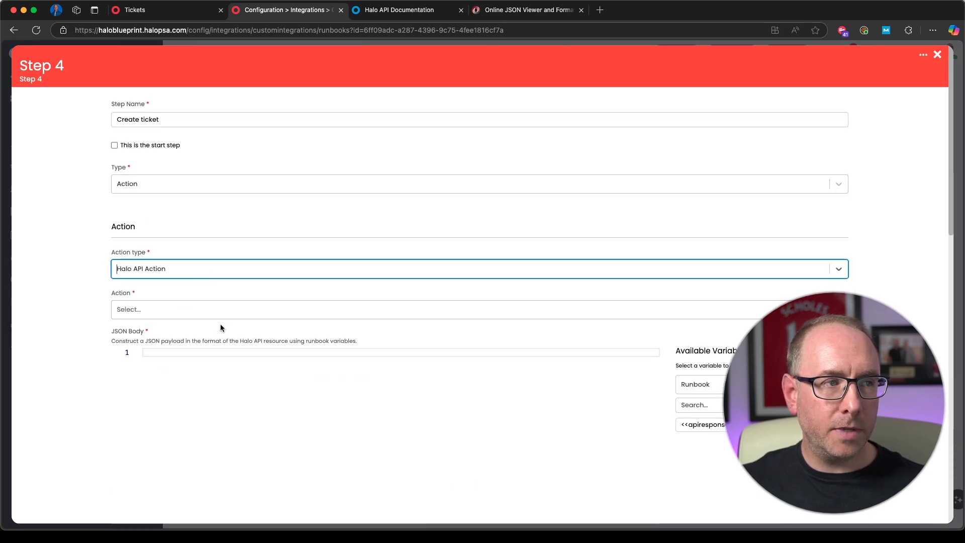
click(221, 309)
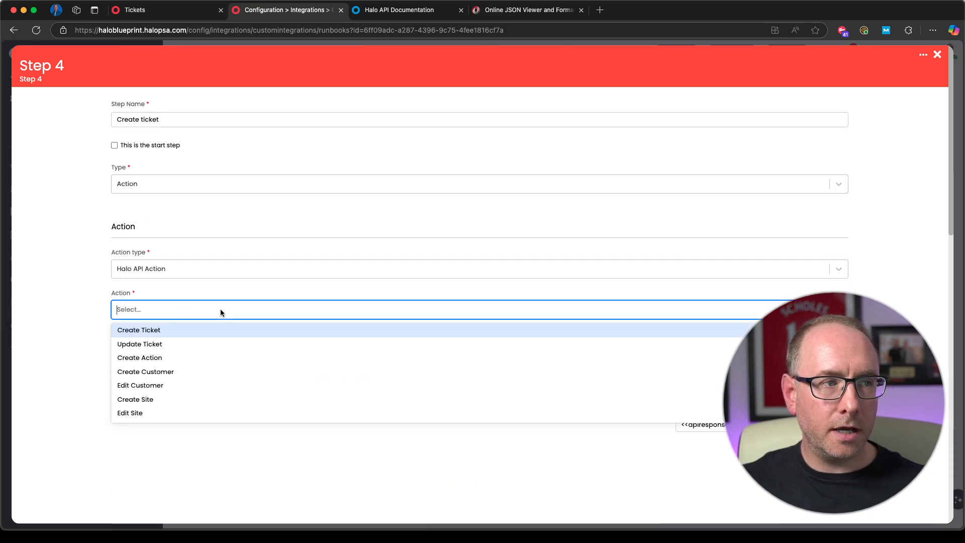
click(170, 332)
scroll(398, 340, down, 1)
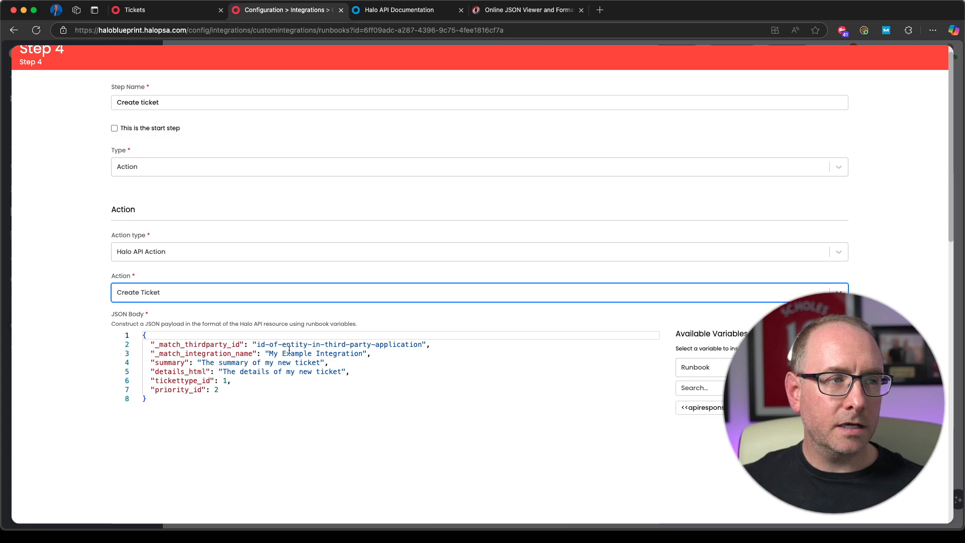
scroll(217, 303, down, 3)
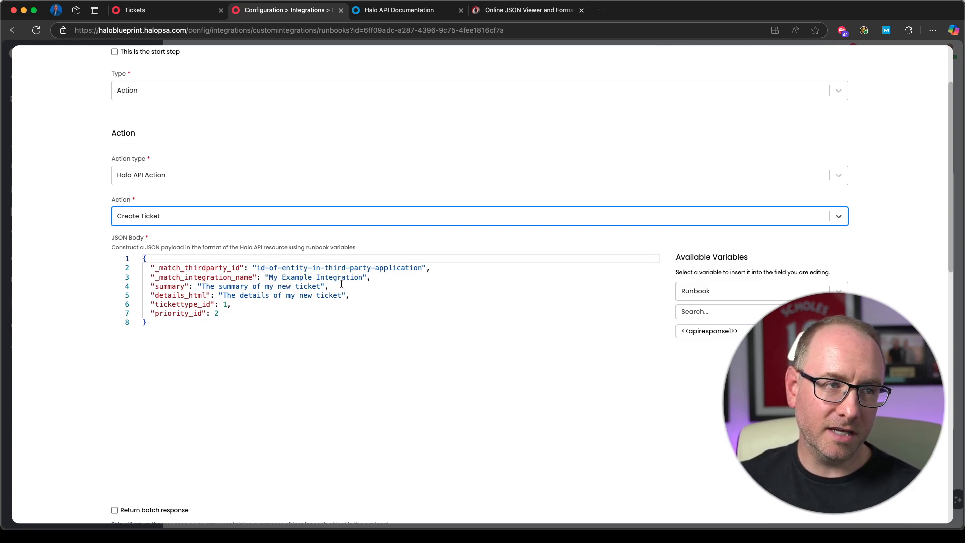
Step: Examine the template JSON body for creating a ticket and the runbook variables available for its summary
drag(346, 273, 80, 265)
click(412, 306)
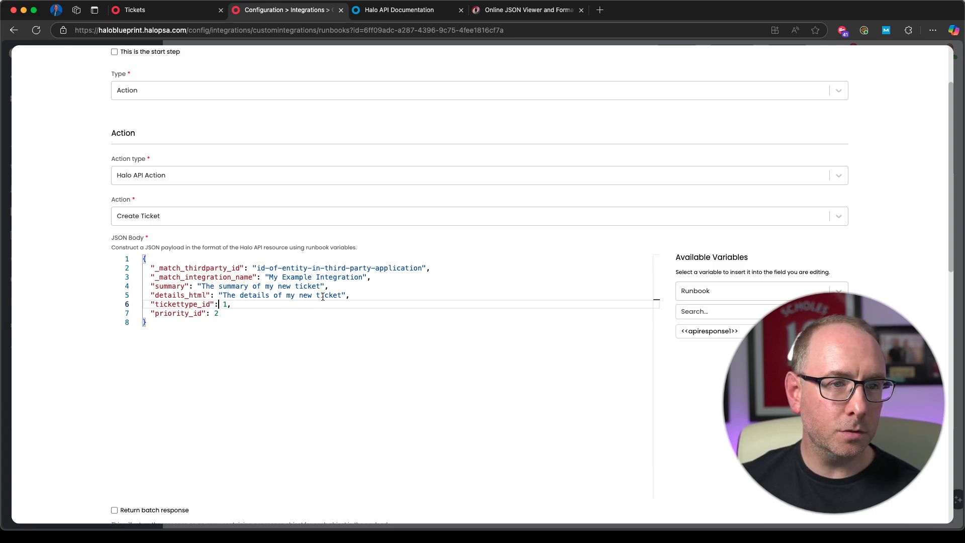
drag(322, 286, 201, 286)
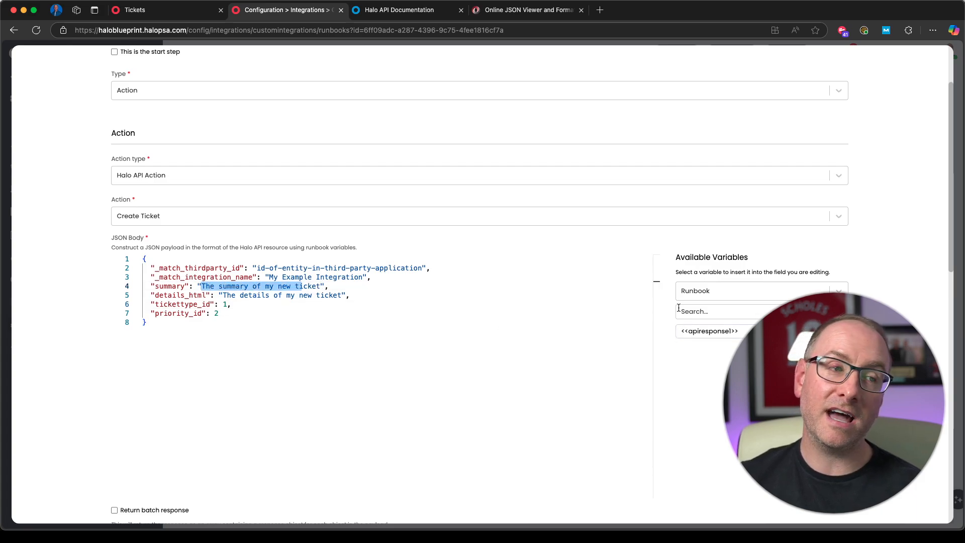
click(721, 378)
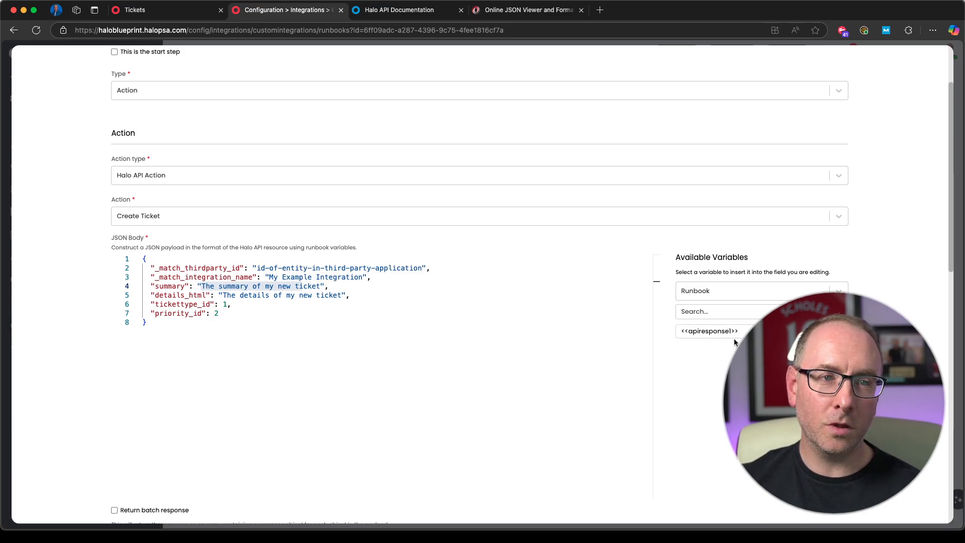
scroll(693, 372, down, 15)
scroll(714, 312, up, 13)
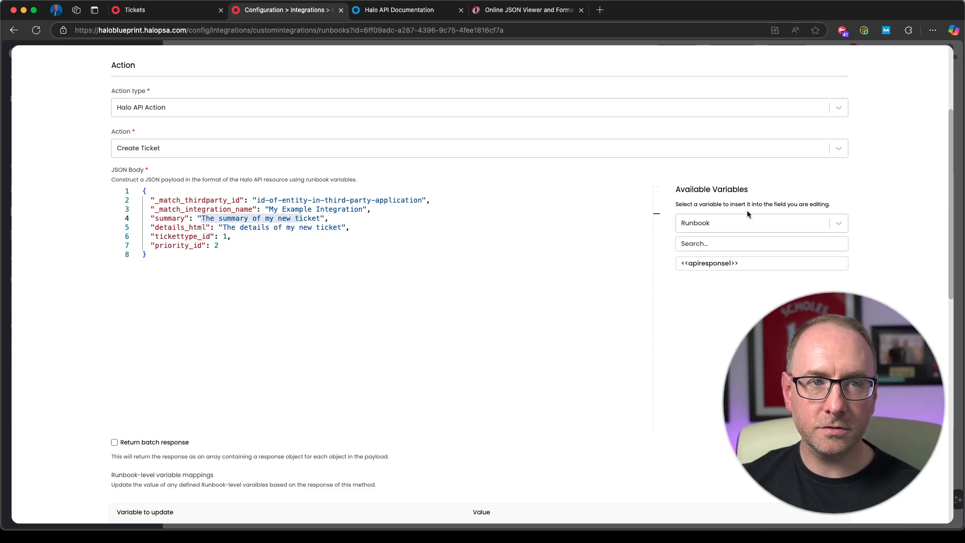
Step: Save the Create ticket step and the runbook, and reload the list of integration runbooks
scroll(710, 362, down, 15)
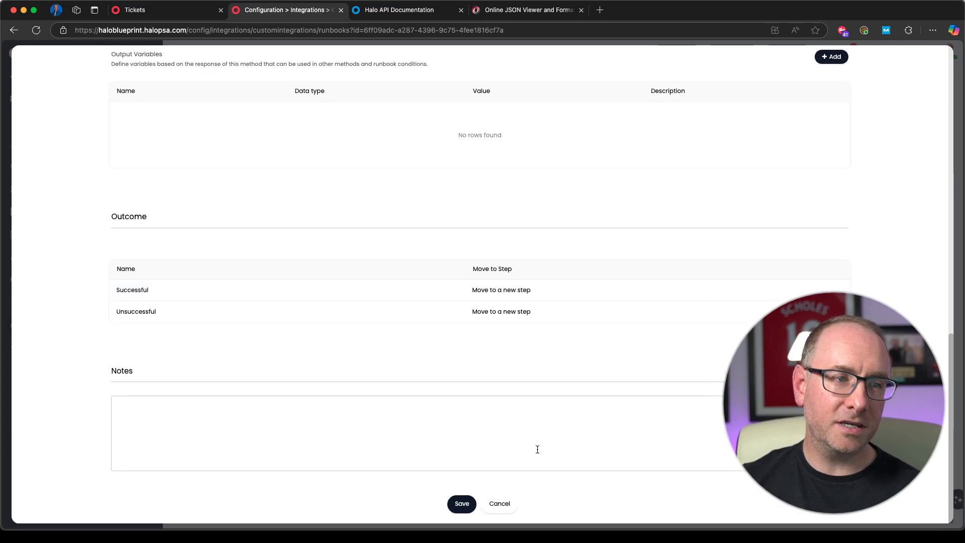
click(459, 504)
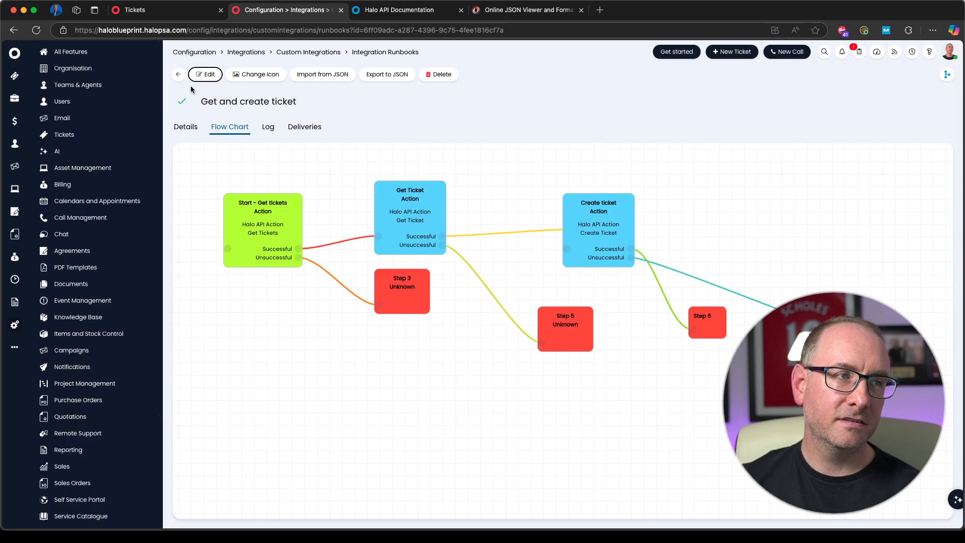
click(179, 75)
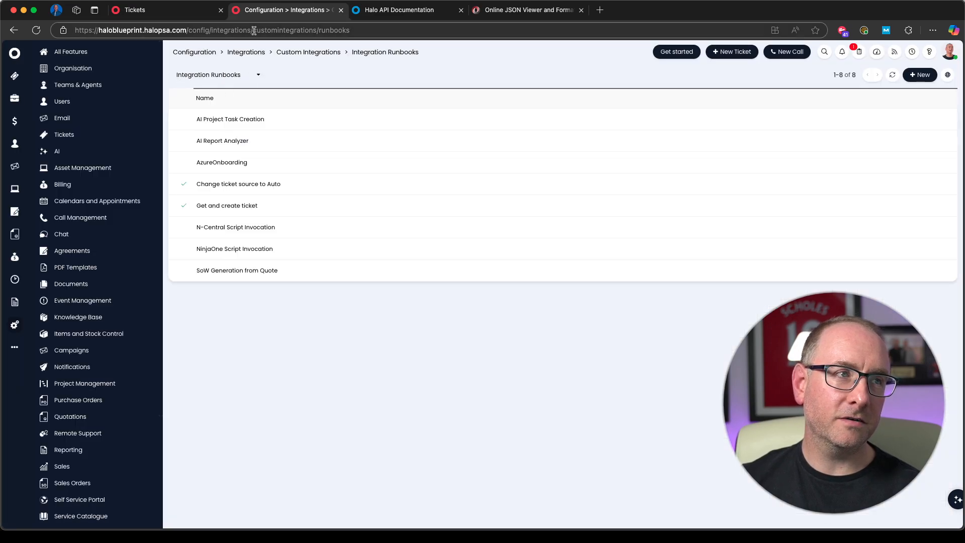
key(super+l)
key(Return)
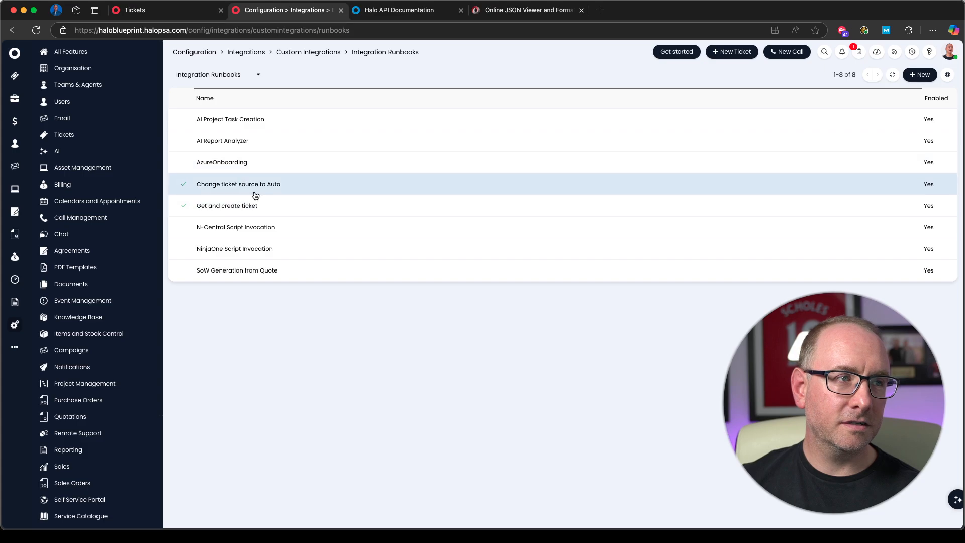
Step: Reopen the Get and create ticket runbook's flow chart for editing and open its Create ticket step
click(251, 207)
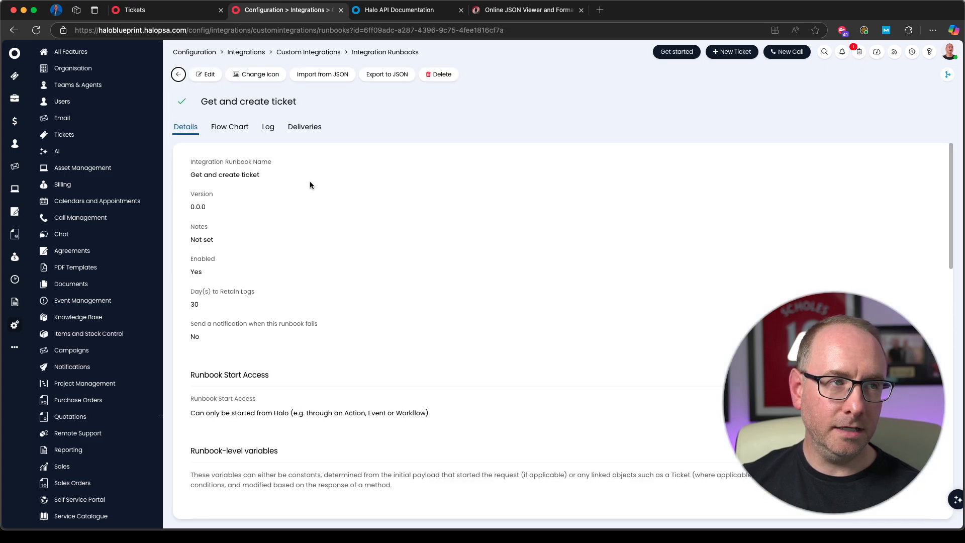
click(231, 127)
click(207, 74)
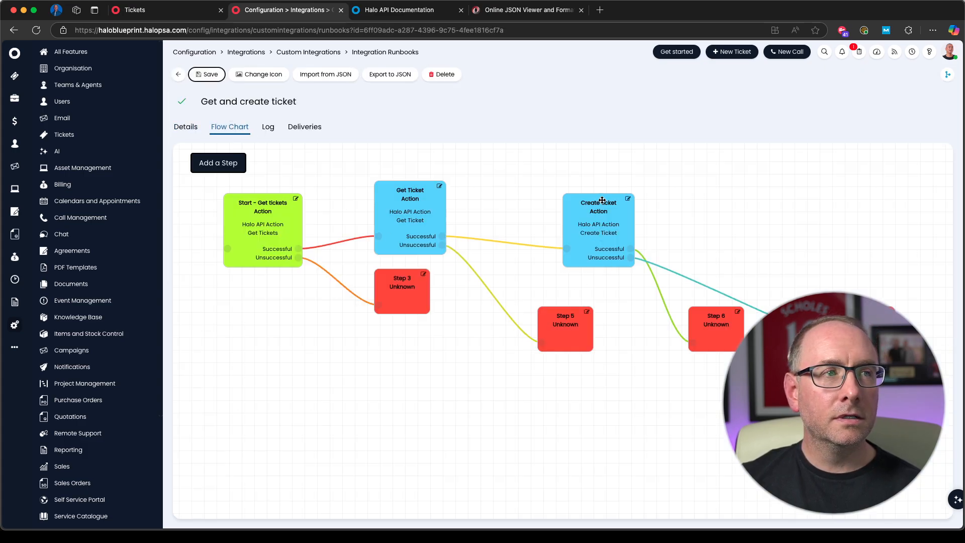
click(628, 198)
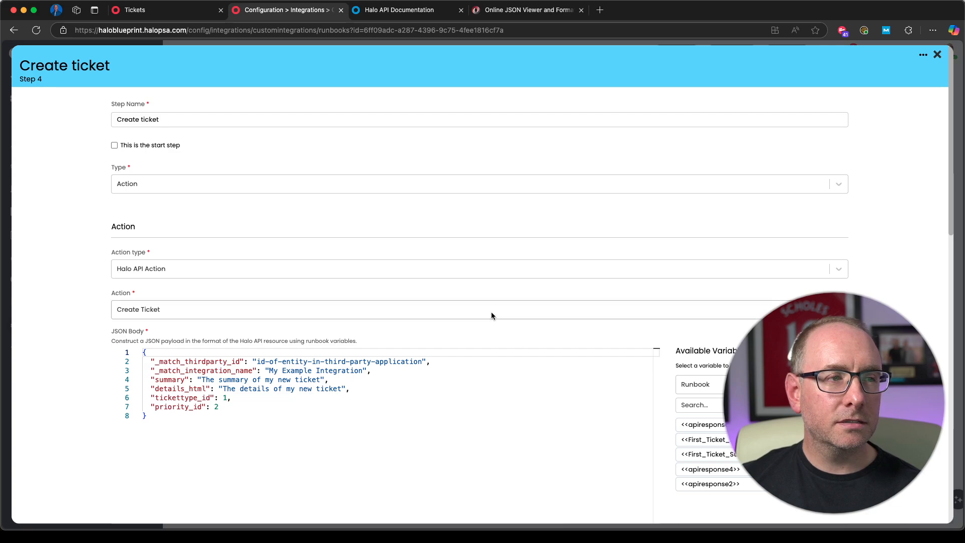
Step: Replace the summary value in the JSON body with the variable <<First_Ticket_Summary>>
scroll(490, 312, down, 3)
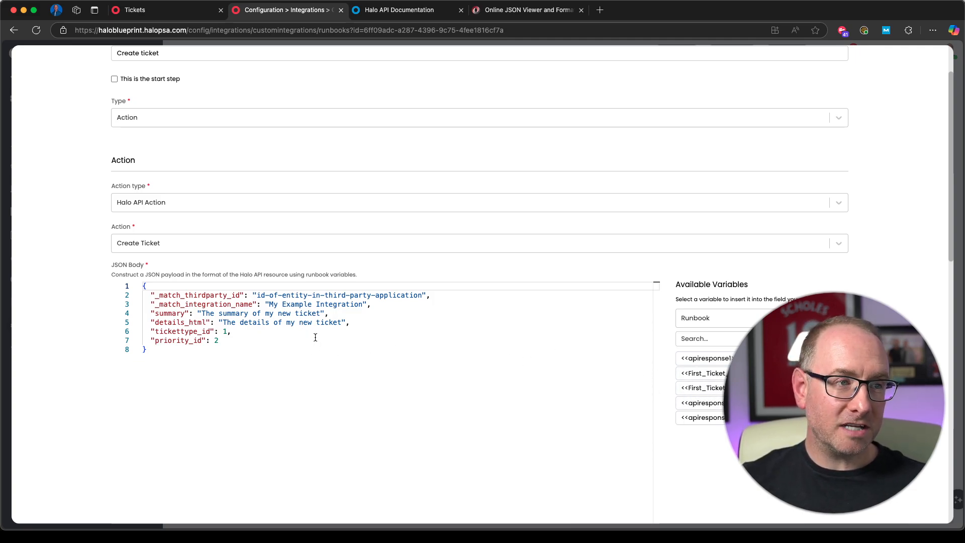
click(321, 312)
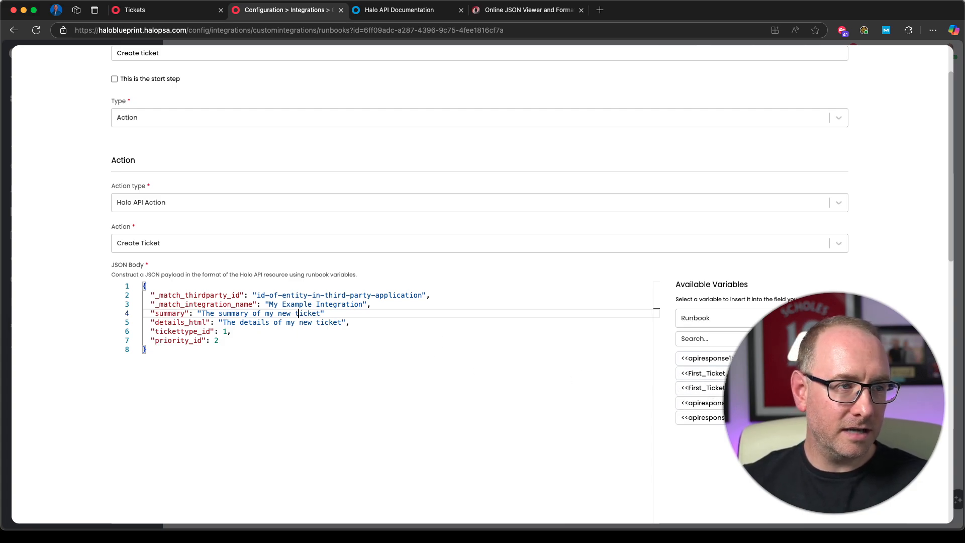
key(BackSpace)
key(BackSpace)
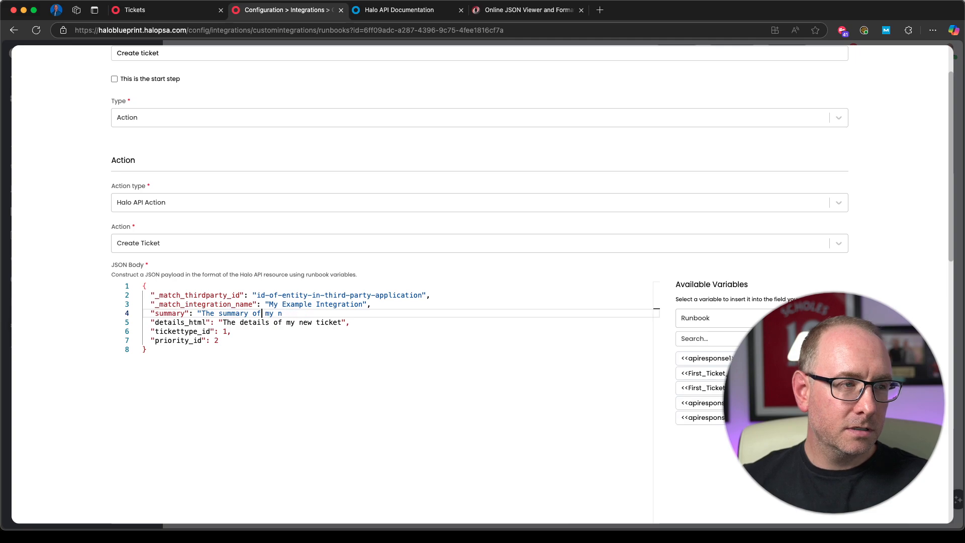
key(BackSpace)
key(BackSpace)
key(BackSpace)
key(BackSpace)
key(BackSpace)
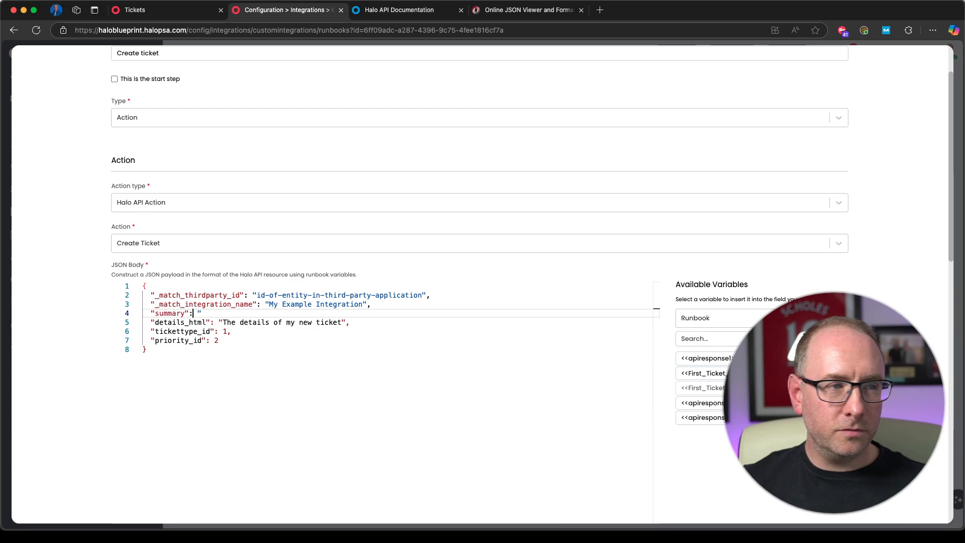
text(<<Fi)
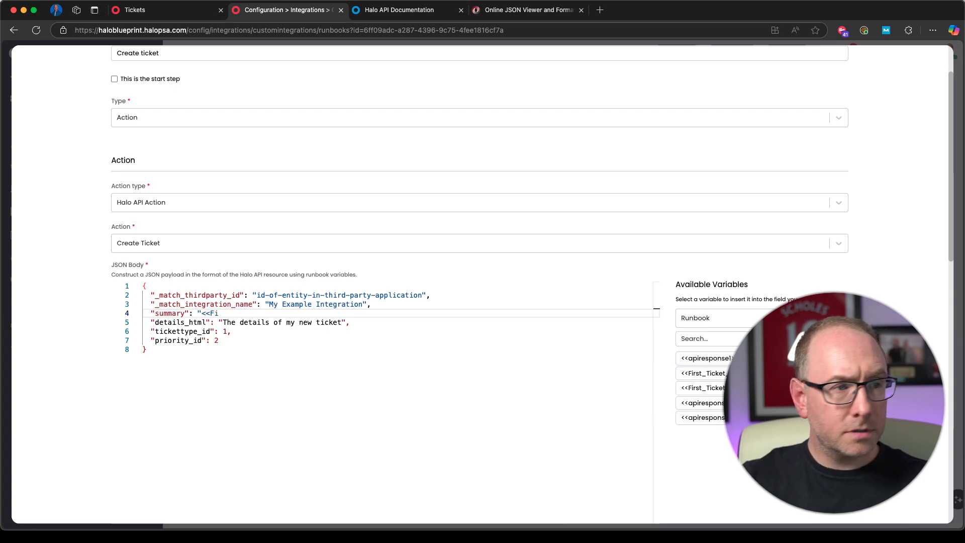
text(rst_Ticket_Summary)
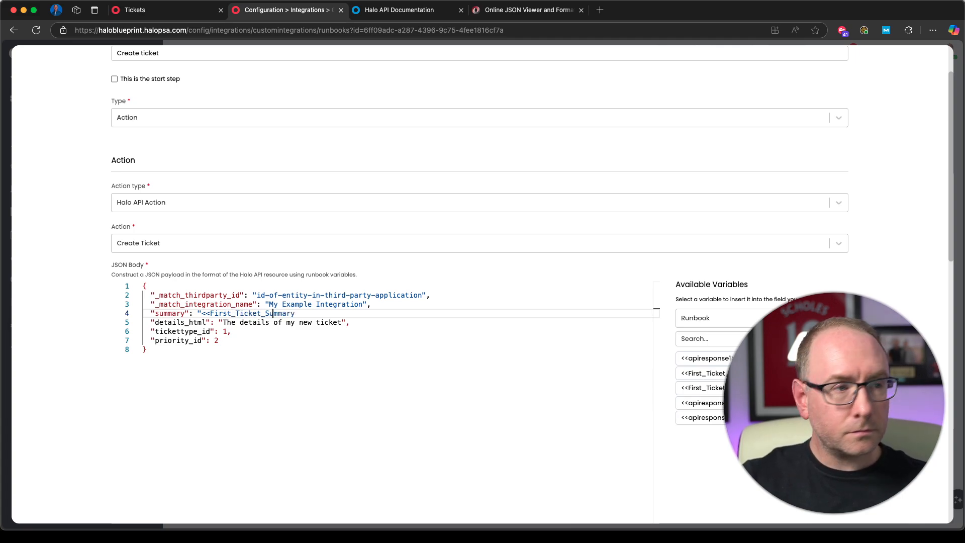
text(>>",)
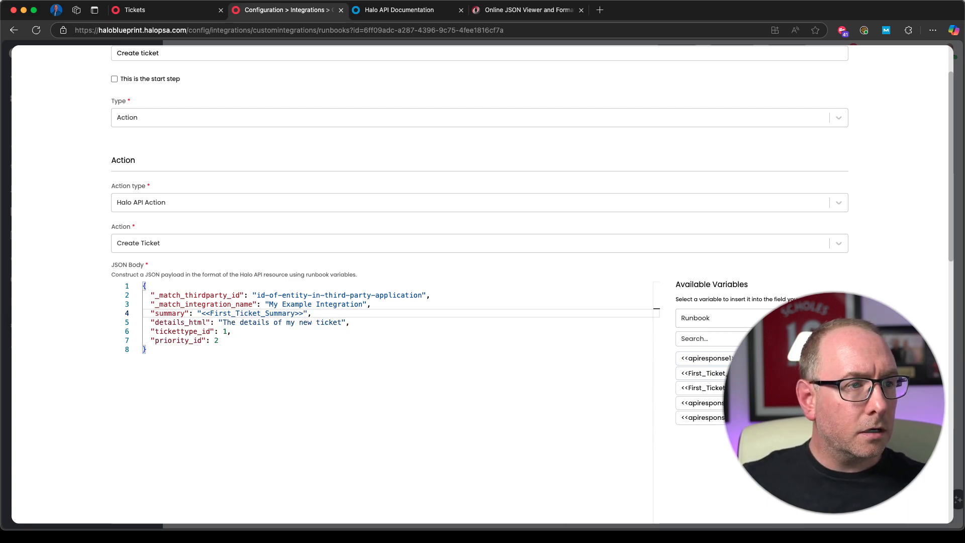
Step: Set details_html in the JSON body to "HTML Details<BR><BR>This is a new line."
click(342, 322)
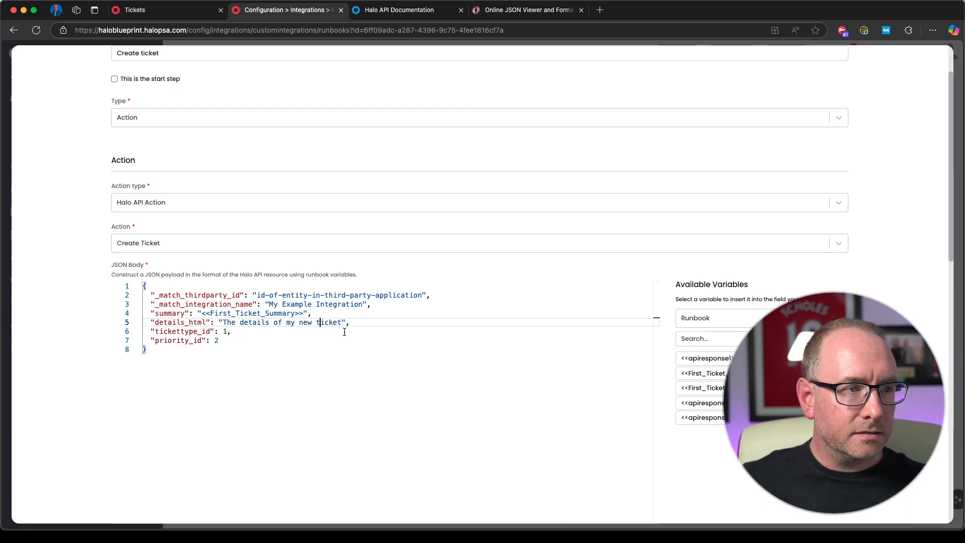
key(BackSpace)
key(BackSpace)
key(BackSpace)
key(BackSpace)
key(BackSpace)
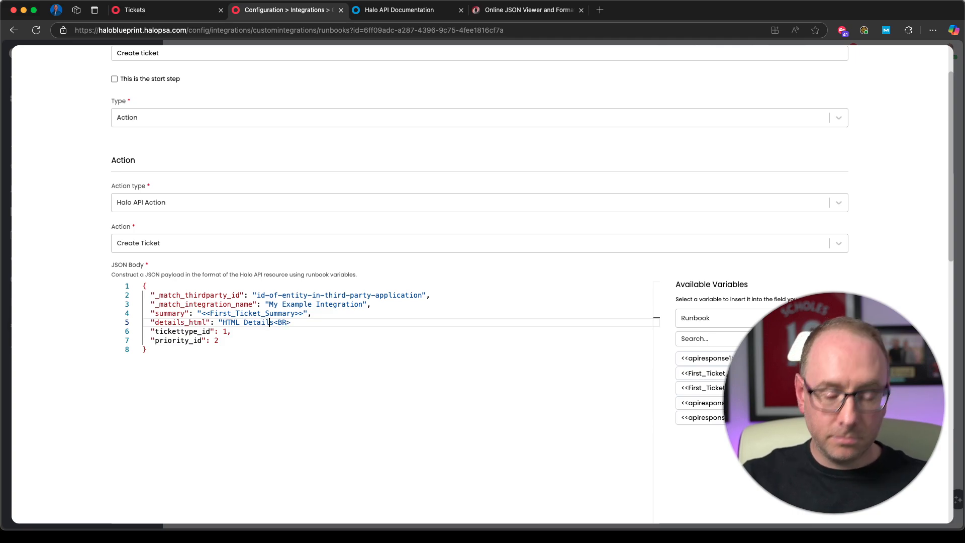
text(BR>This is a new l)
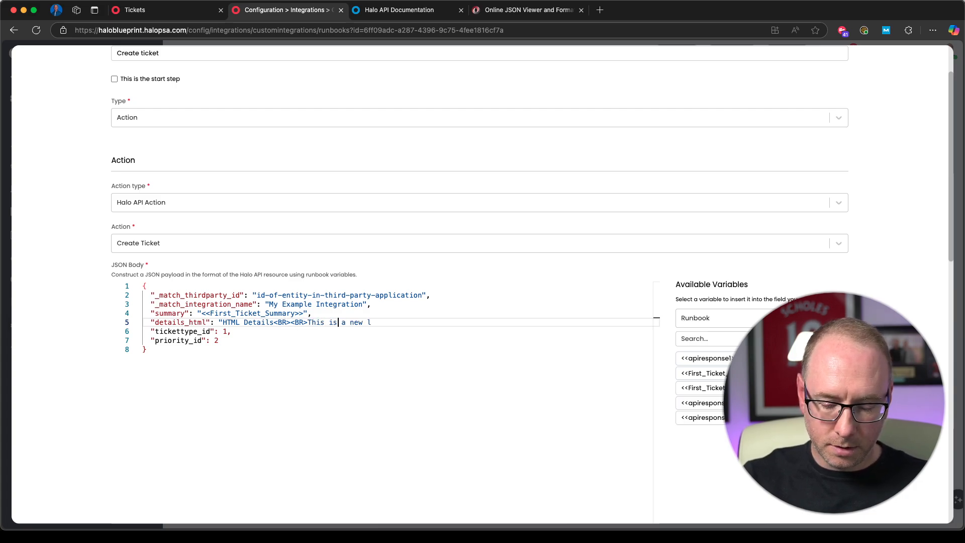
text(",)
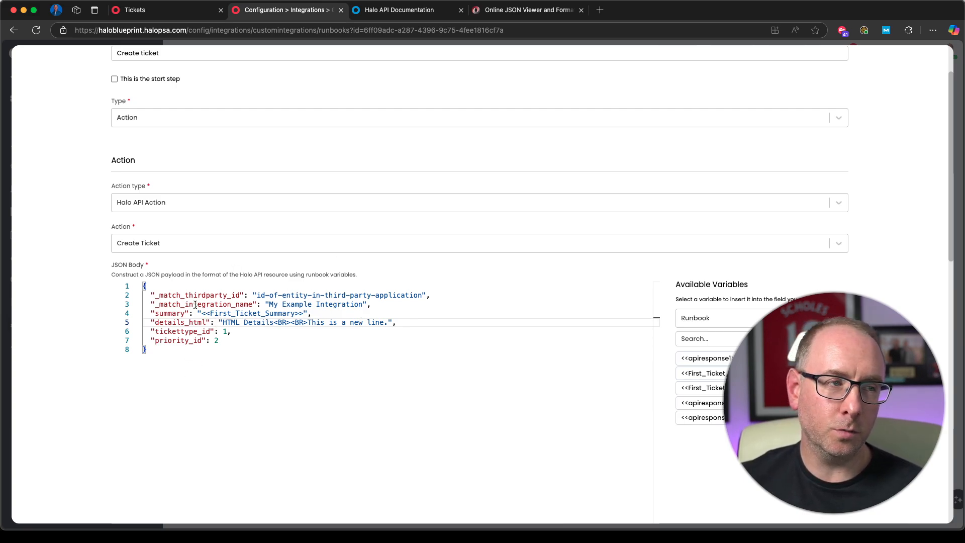
Step: Save the edited Create ticket step and move Step 6 up beside it in the flow chart
scroll(422, 392, up, 3)
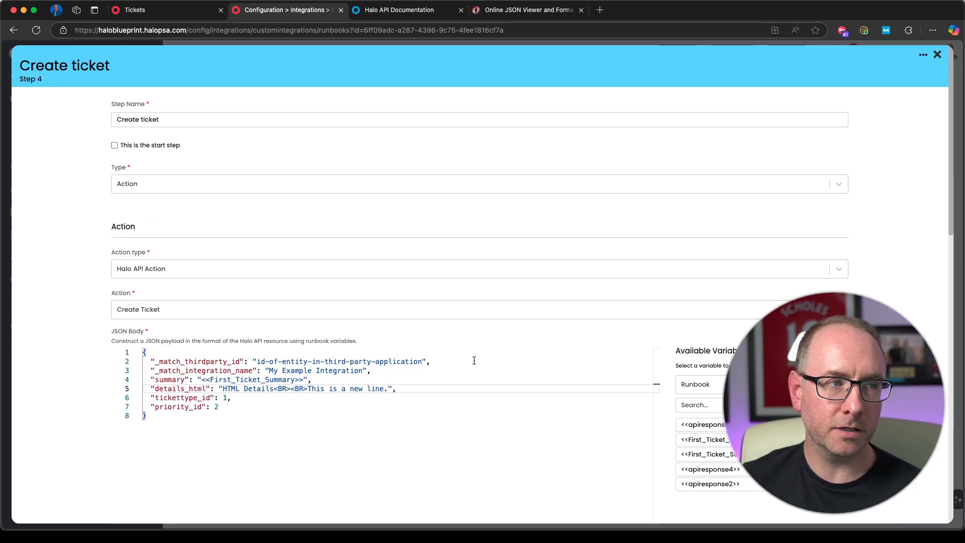
scroll(382, 362, down, 15)
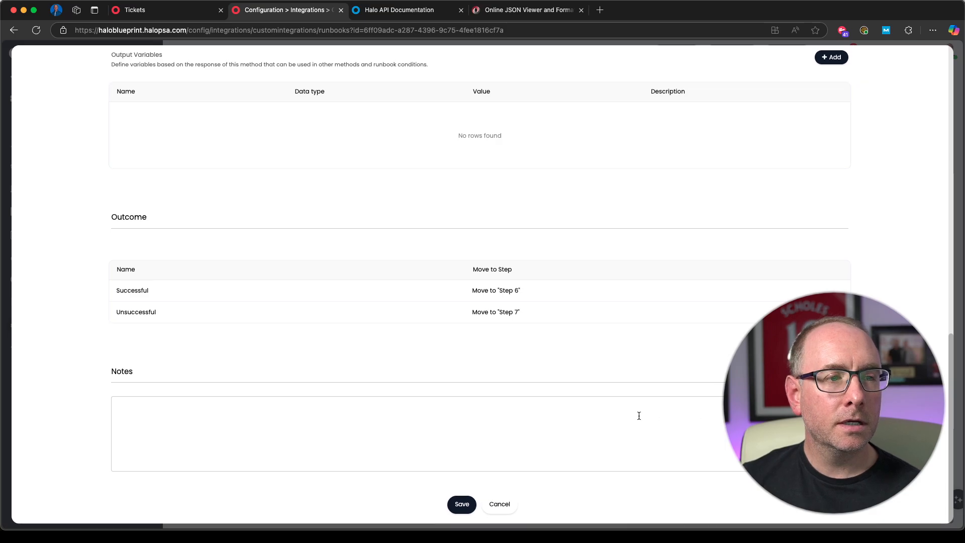
click(462, 504)
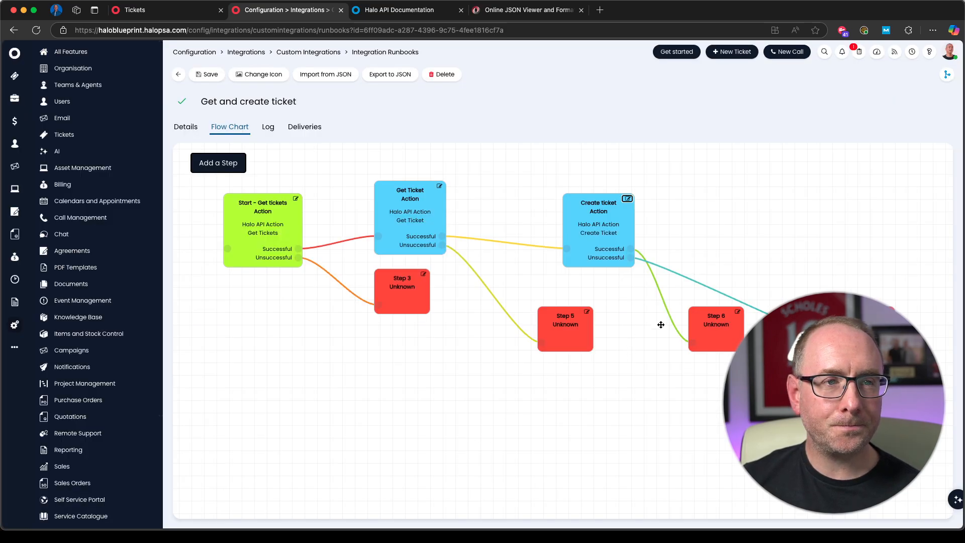
drag(699, 336, 687, 210)
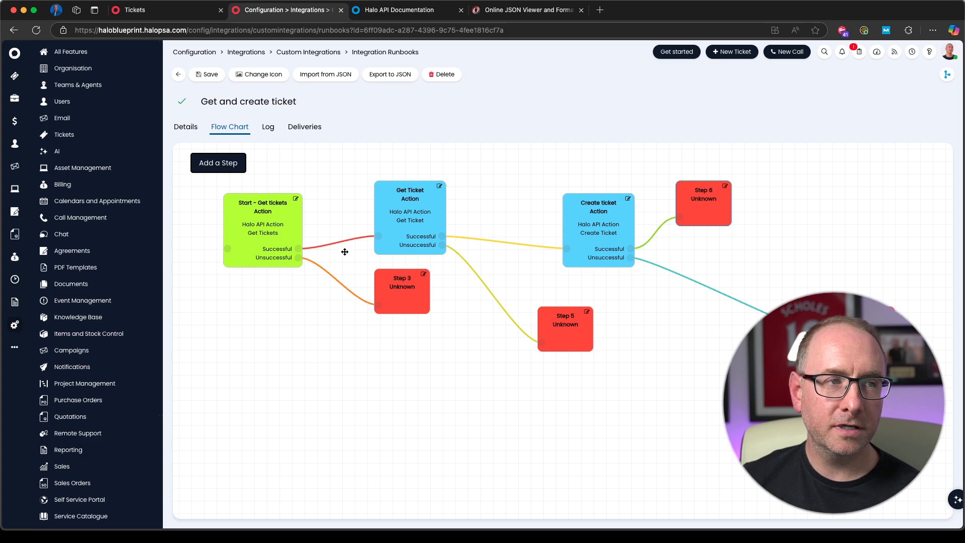
Step: Configure Step 3 as an End step named Failed with the result Failed - Don't retry, and move it lower in the flow chart
click(425, 275)
click(160, 184)
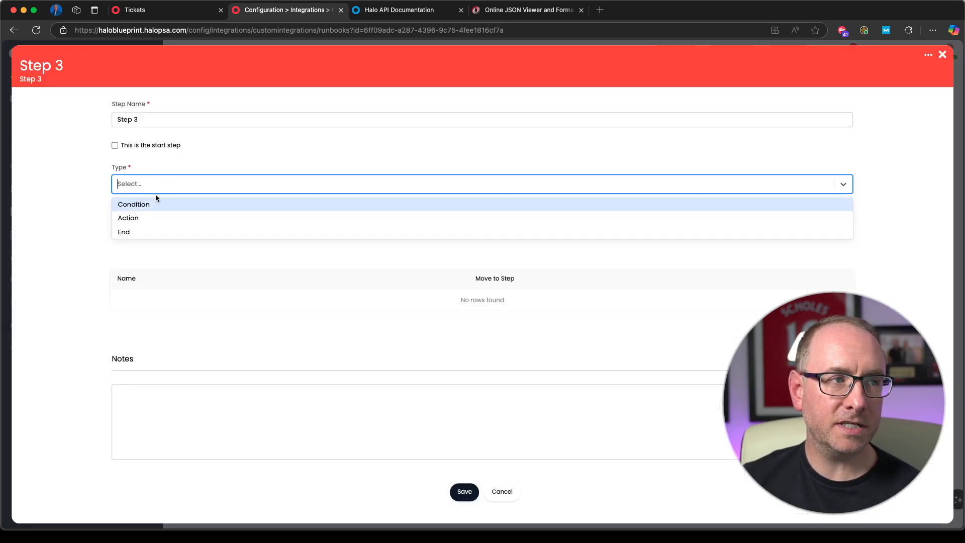
click(135, 230)
triple_click(150, 120)
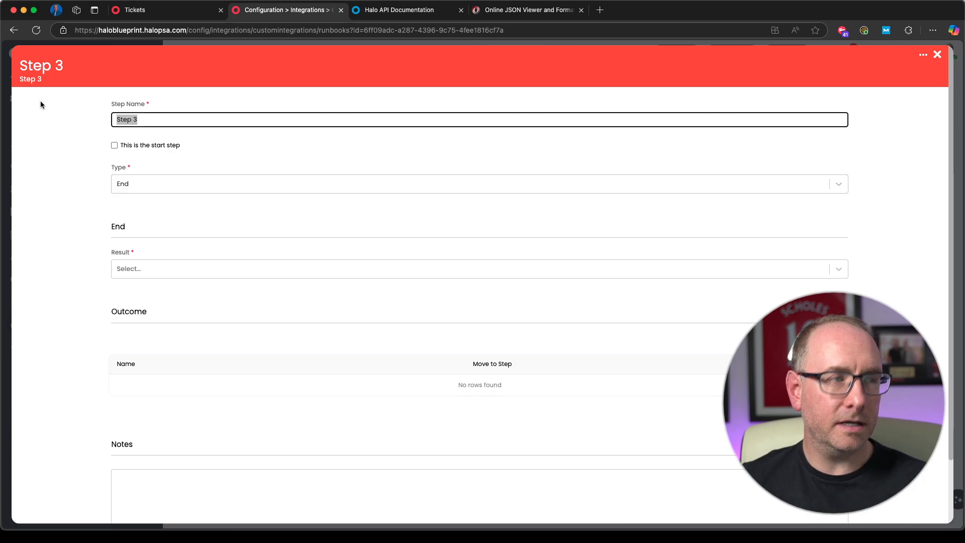
text(Failed)
click(148, 274)
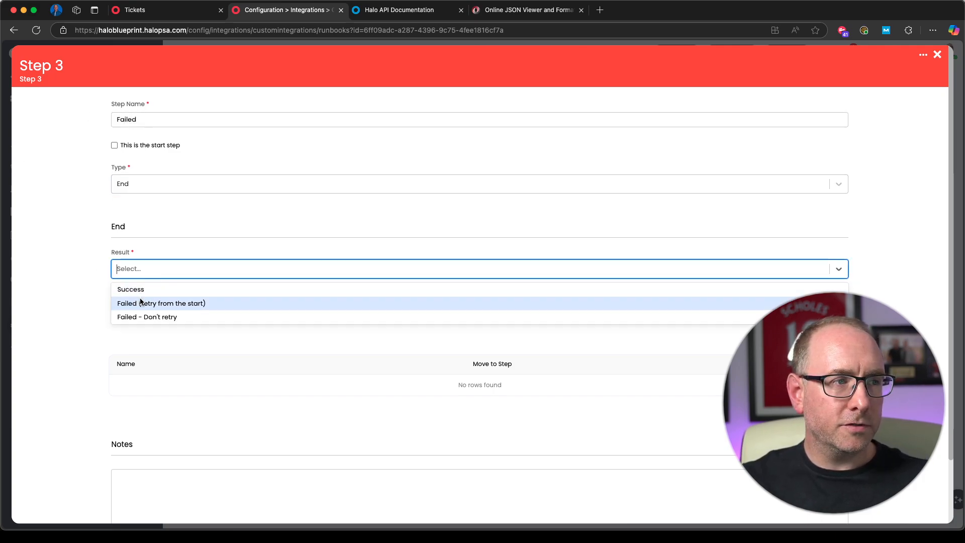
click(169, 317)
scroll(433, 362, down, 3)
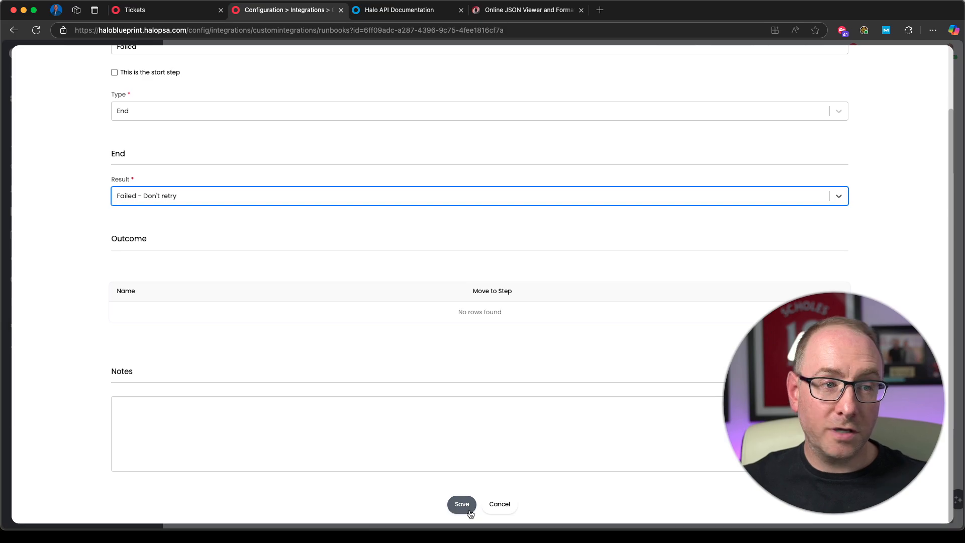
click(470, 513)
drag(425, 294, 400, 344)
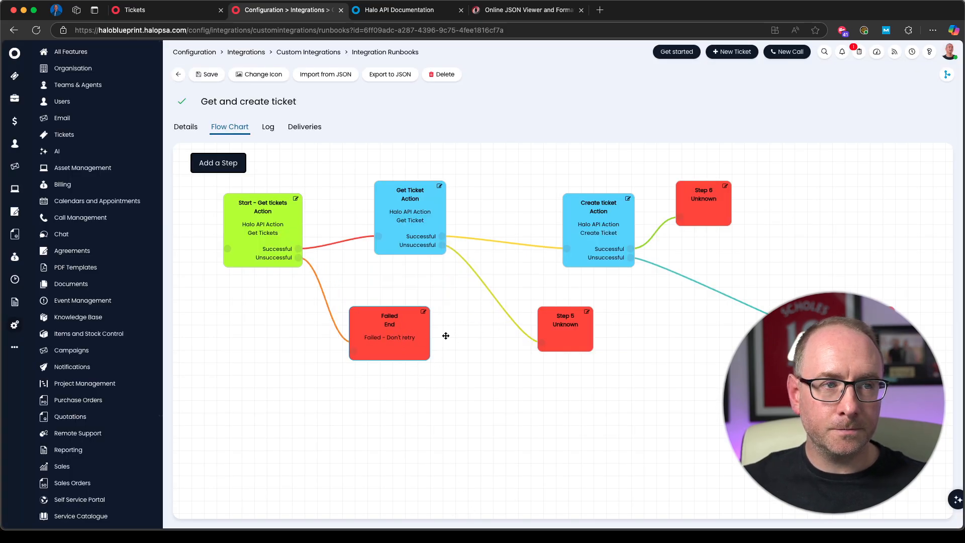
Step: Configure Step 5 as an End step named Failed with the result Failed - Don't retry, and save it
click(587, 312)
click(140, 184)
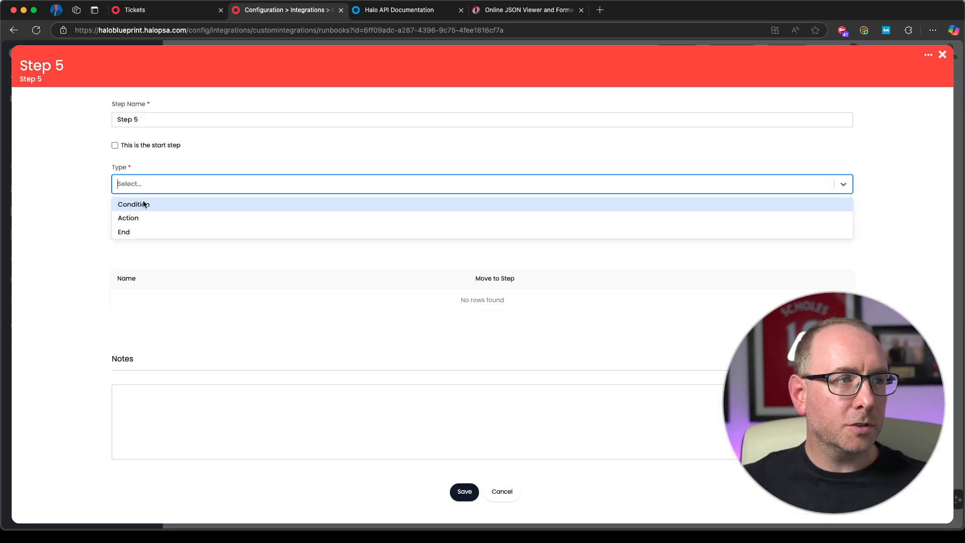
click(143, 232)
drag(146, 120, 25, 110)
text(Faile)
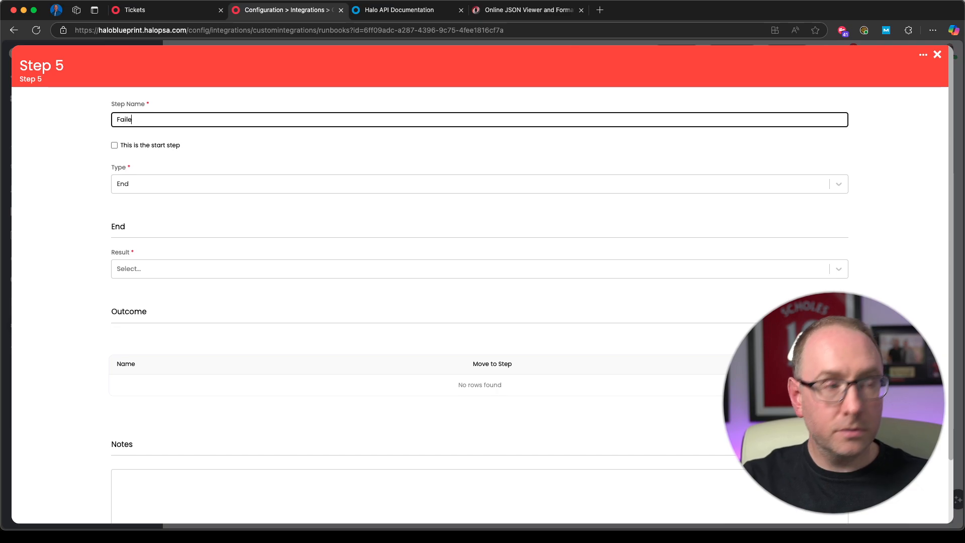
click(211, 274)
click(166, 317)
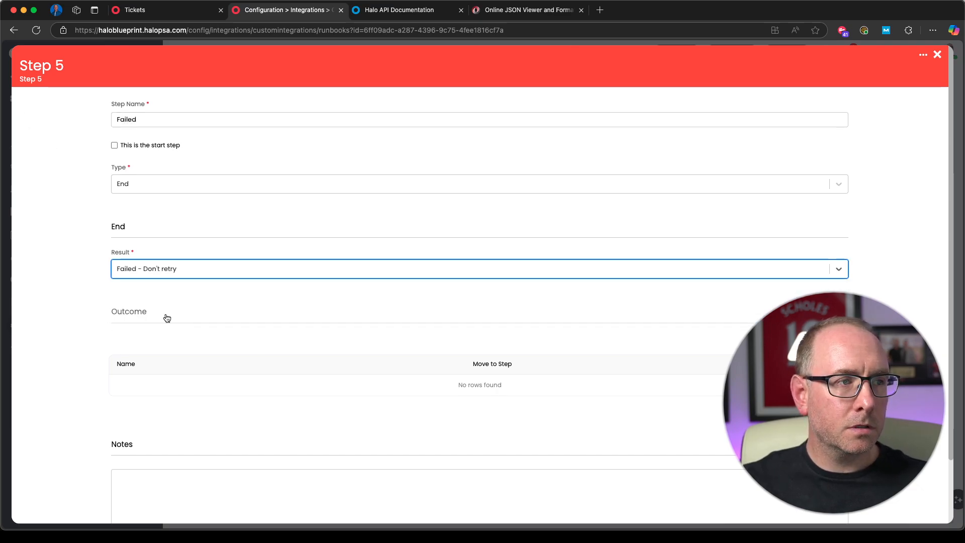
scroll(381, 439, down, 3)
click(462, 503)
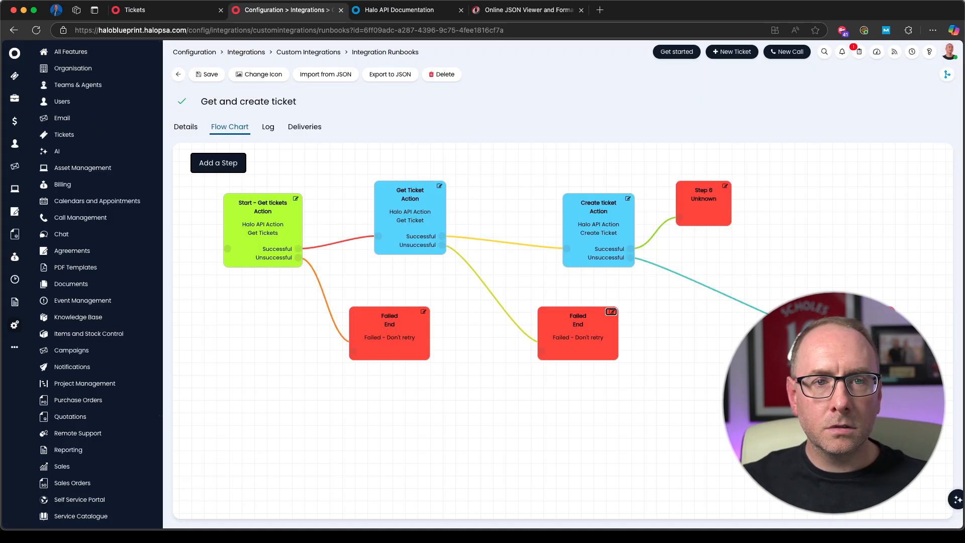
Step: Configure Step 7, the Create ticket step's unsuccessful outcome, as an End step named Failed with the result Failed - Don't retry
click(218, 163)
drag(151, 120, 2, 110)
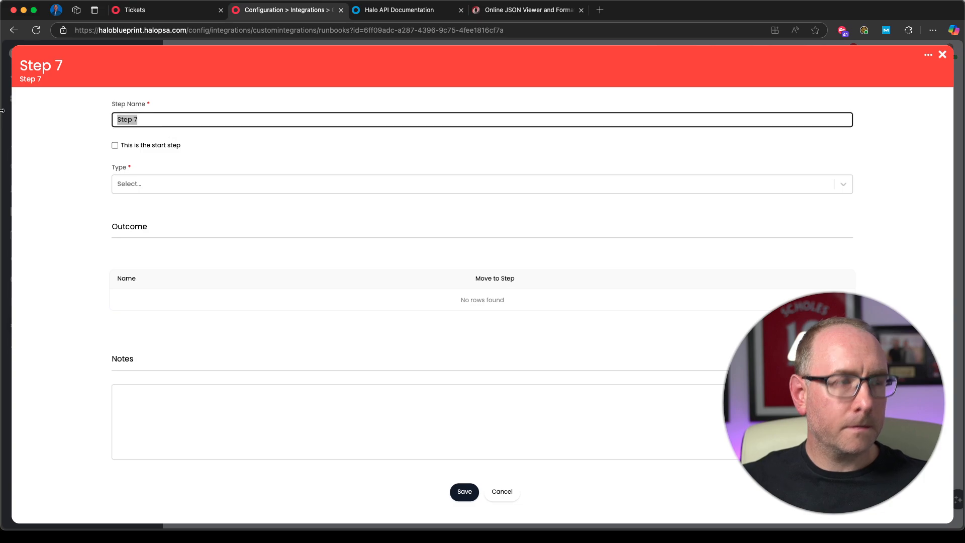
text(Failed)
click(149, 187)
click(141, 232)
click(148, 269)
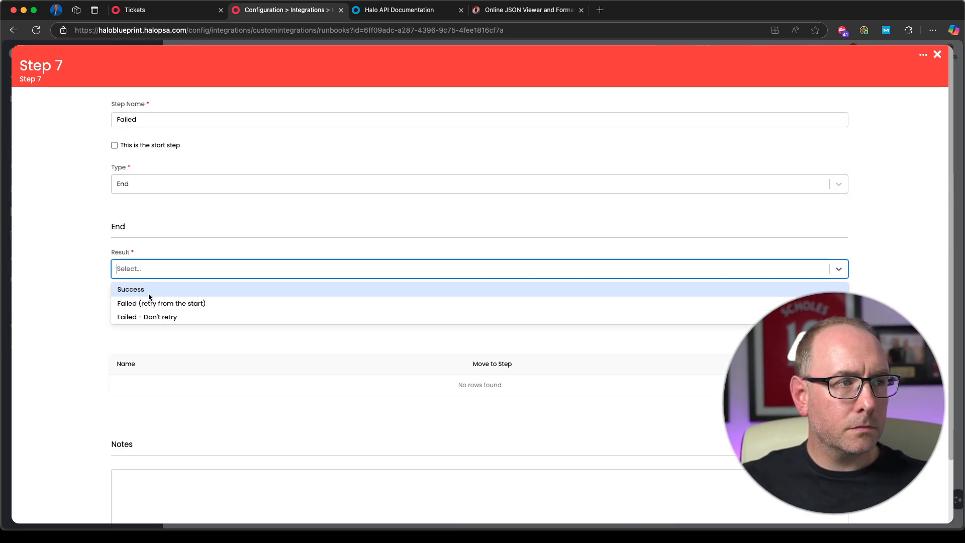
click(149, 316)
scroll(409, 452, down, 3)
click(461, 504)
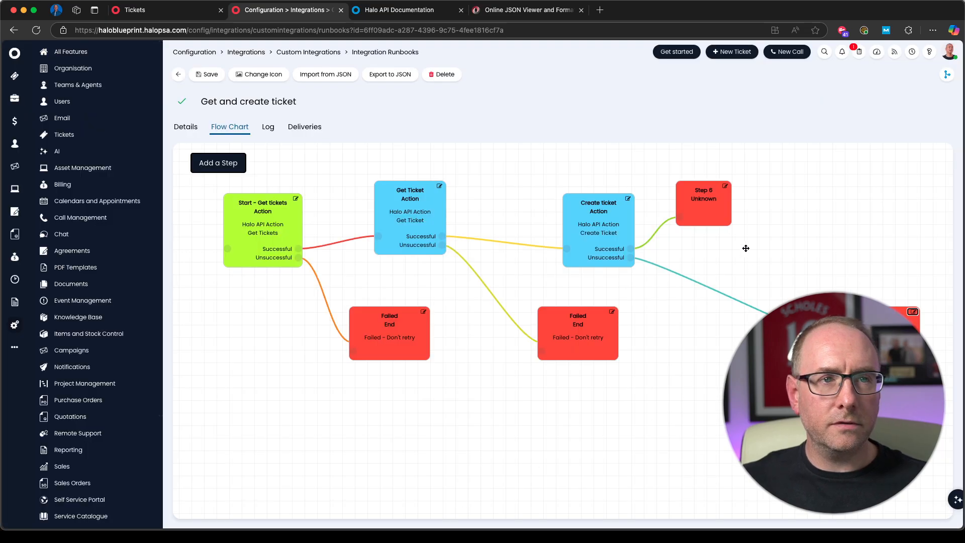
Step: Configure Step 6 as an End step named Success! with the result Success, and save it
click(724, 188)
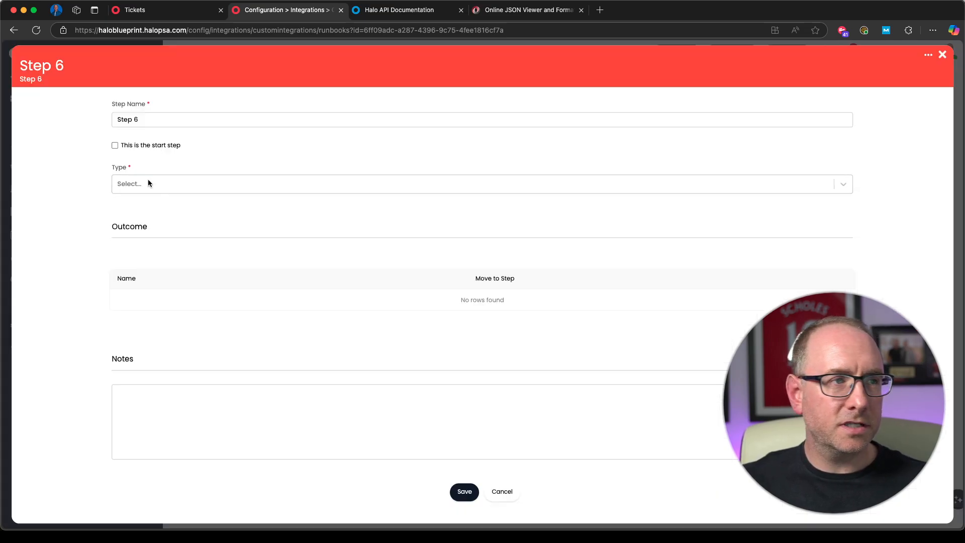
triple_click(160, 121)
text(S)
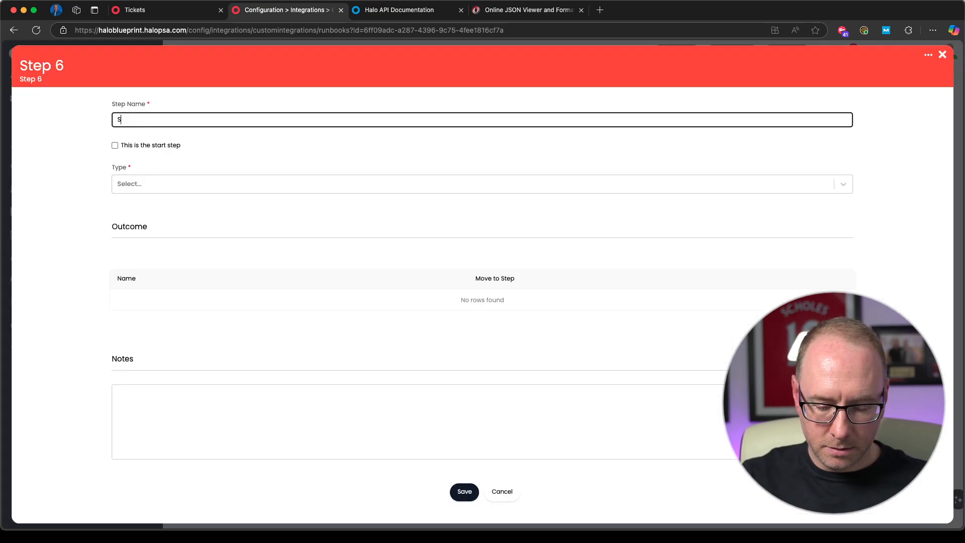
text(uccess!)
click(147, 190)
click(143, 232)
click(190, 268)
click(151, 287)
scroll(453, 402, down, 2)
click(459, 504)
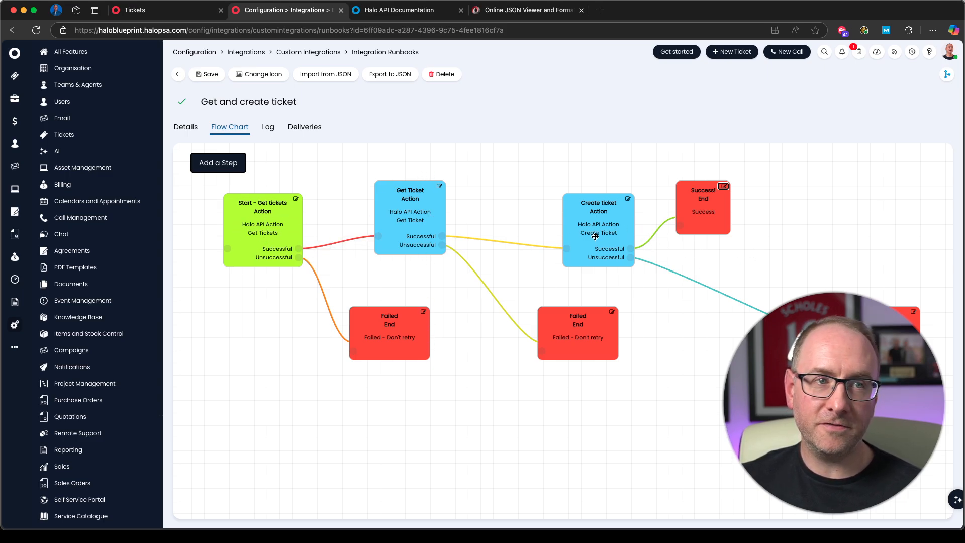
Step: Save the Get and create ticket runbook and run it immediately
click(207, 74)
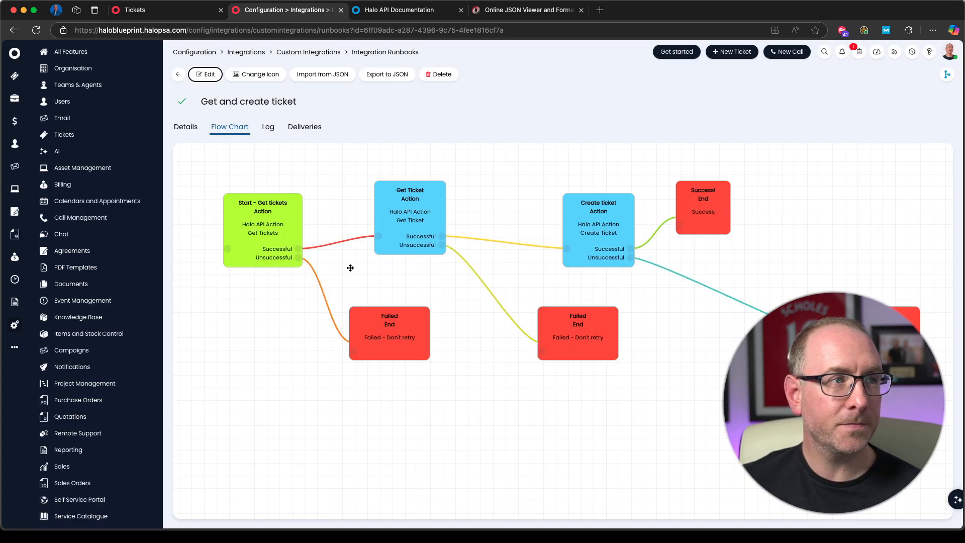
click(186, 127)
scroll(411, 391, down, 10)
click(218, 400)
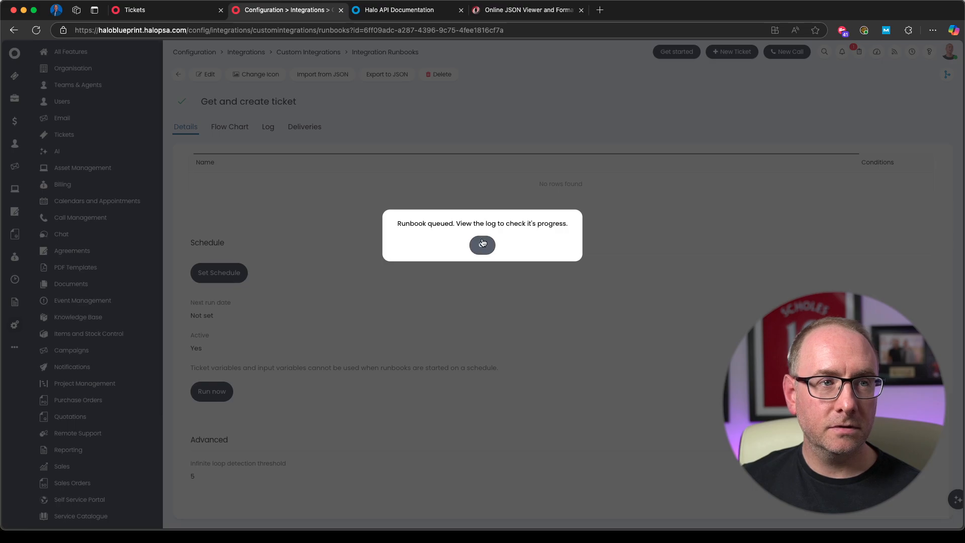
click(482, 243)
Step: Open the newest run in the runbook's log, refresh it and view which steps were processed
click(268, 127)
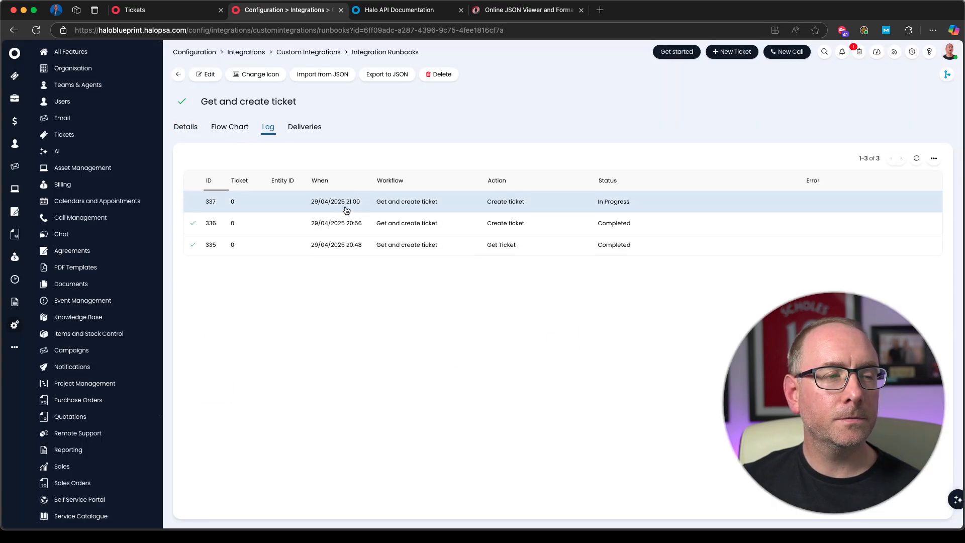
click(346, 210)
click(51, 58)
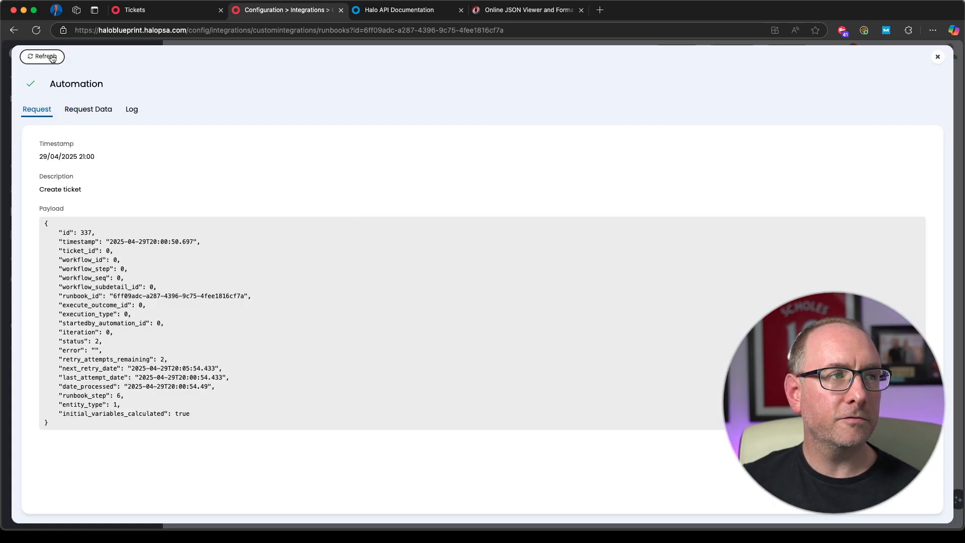
click(130, 110)
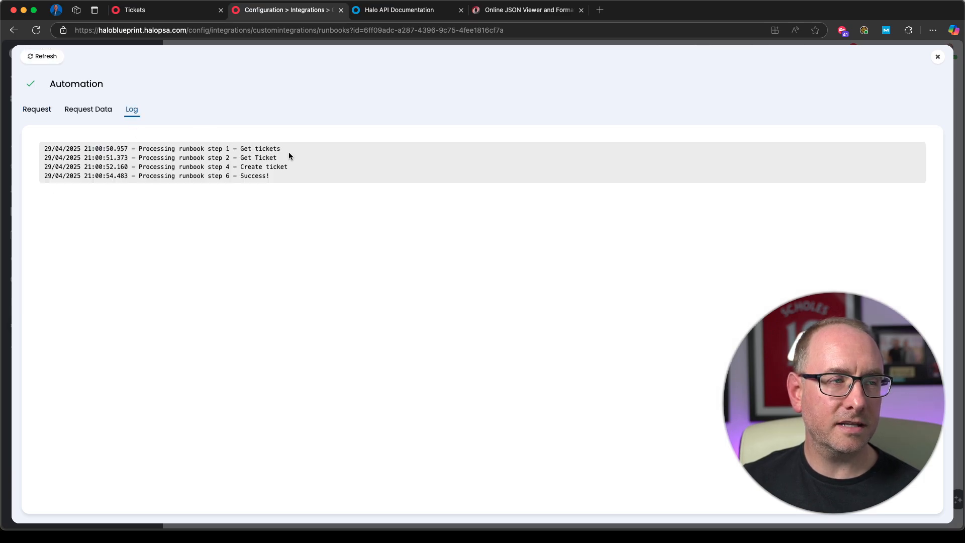
Step: Inspect the run's CreateTicket request payload and its response, checking the id of the created ticket
click(92, 113)
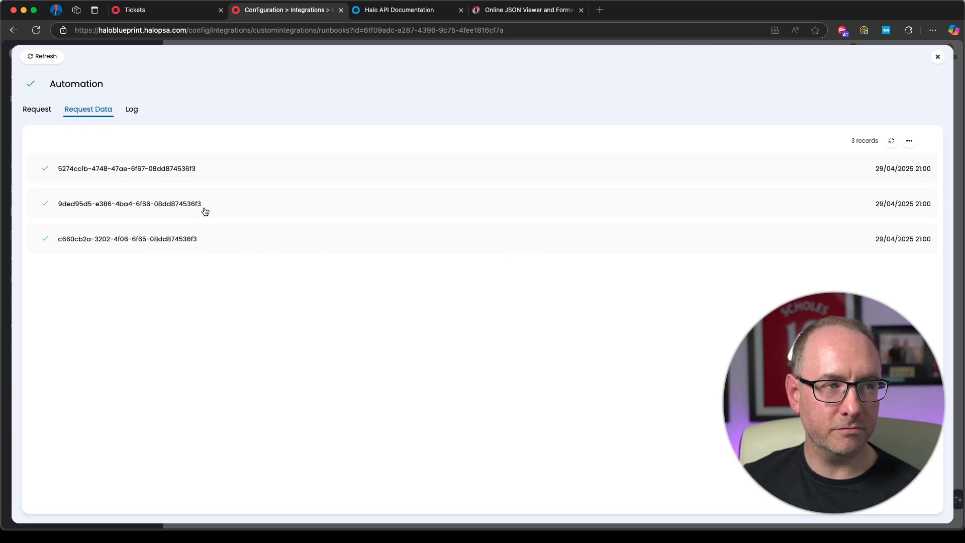
click(181, 170)
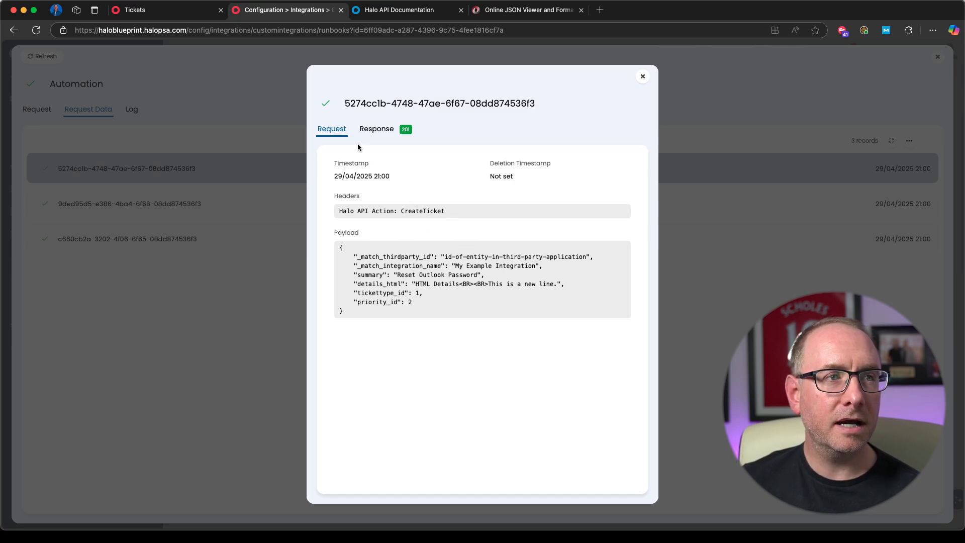
click(378, 132)
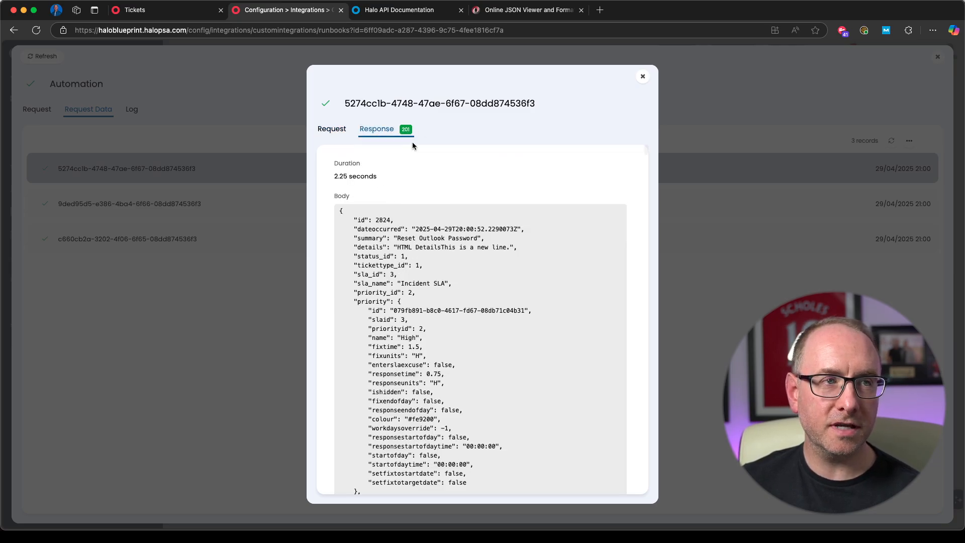
drag(393, 220, 376, 220)
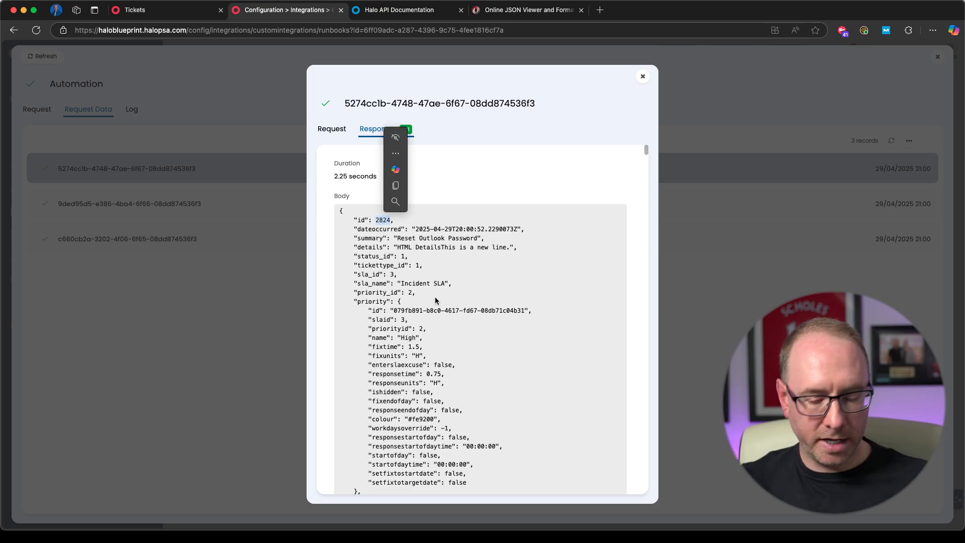
Step: Sort the open tickets list by ID, newest first, and open the new Reset Outlook Password ticket
click(135, 10)
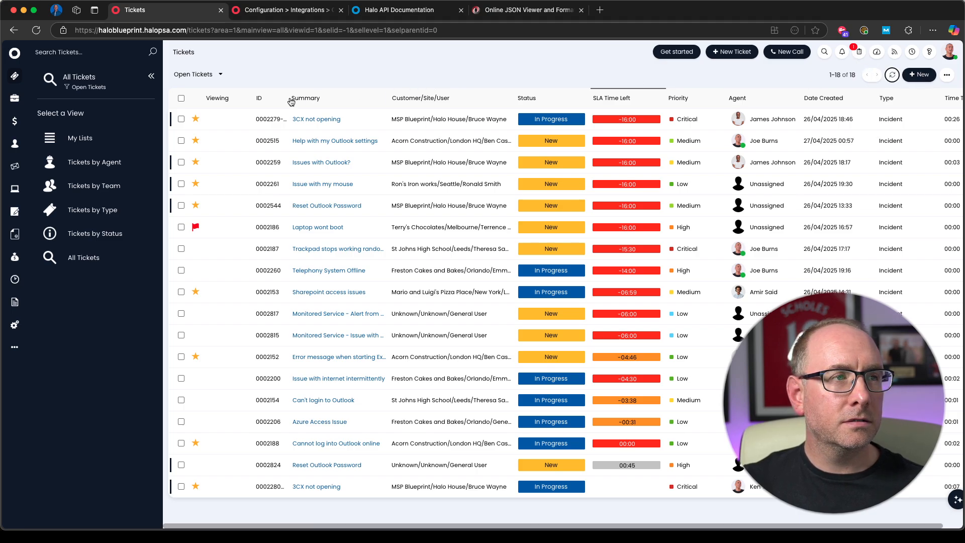
click(260, 98)
click(279, 97)
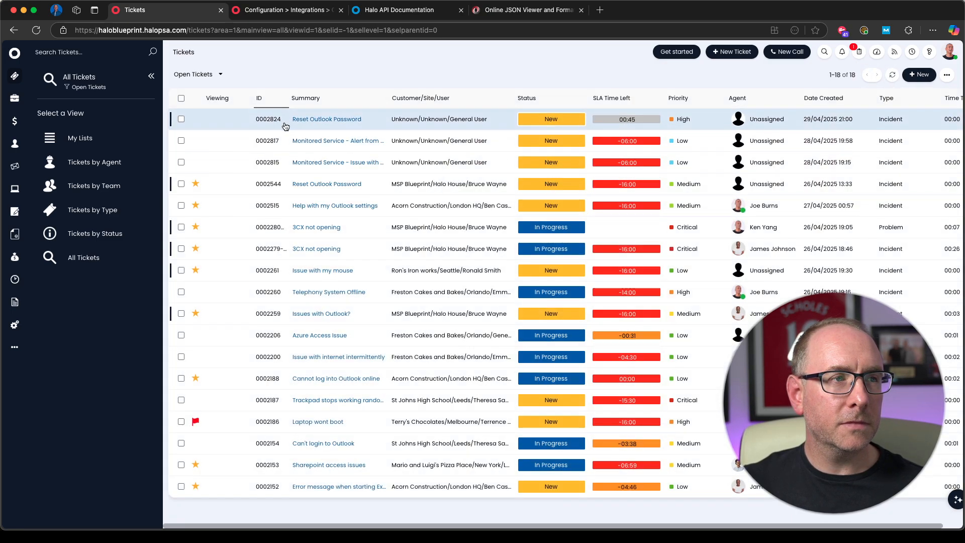
click(381, 122)
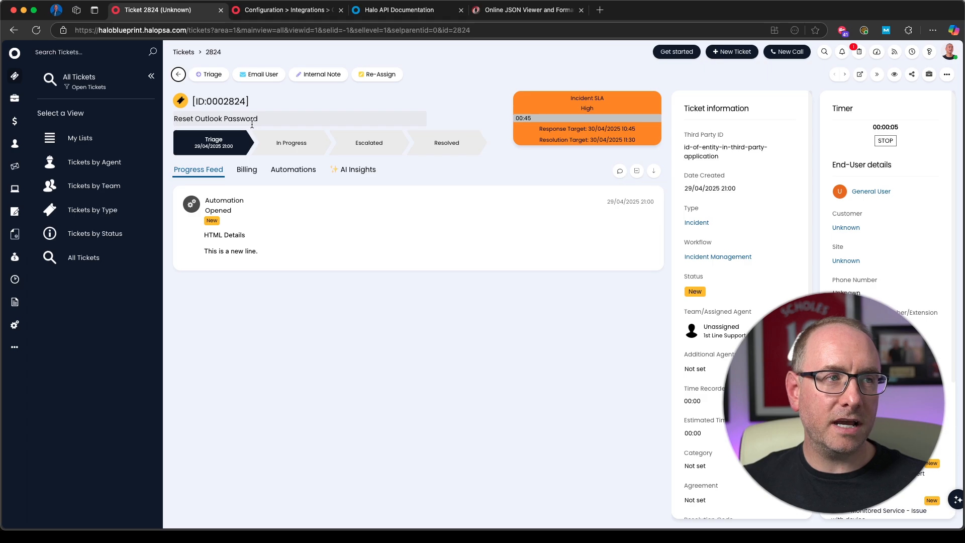
Step: Return to the runbook run and check the first ticket's summary in the earliest request's response, closing the run details
click(281, 11)
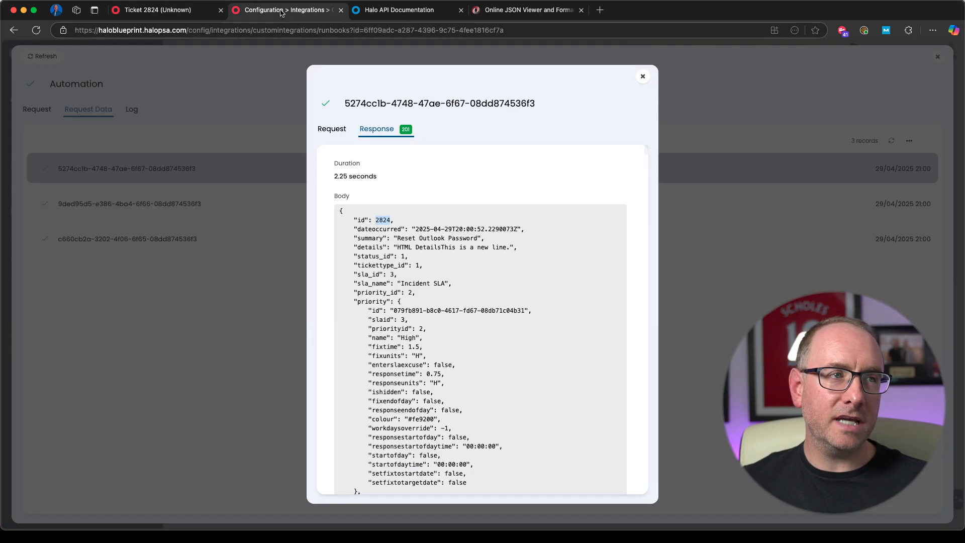
click(642, 76)
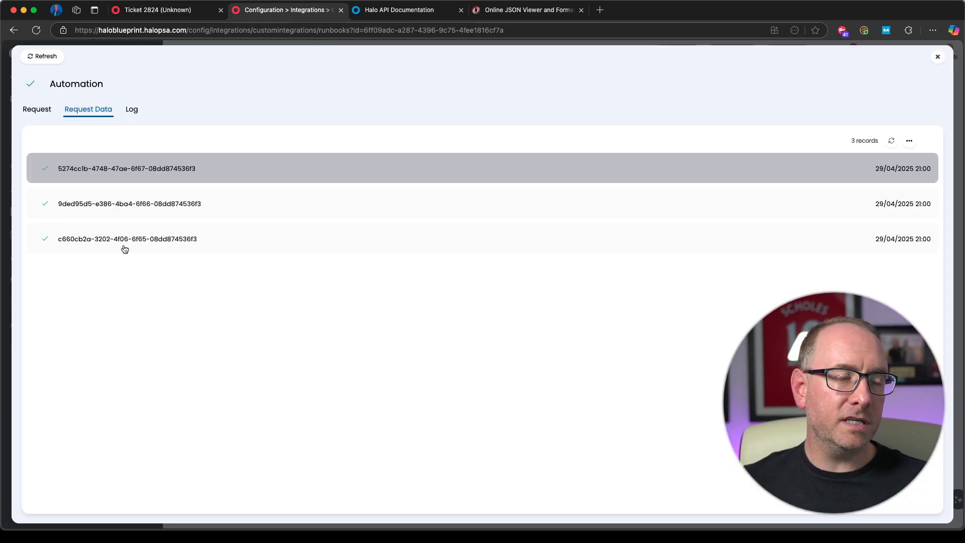
click(202, 240)
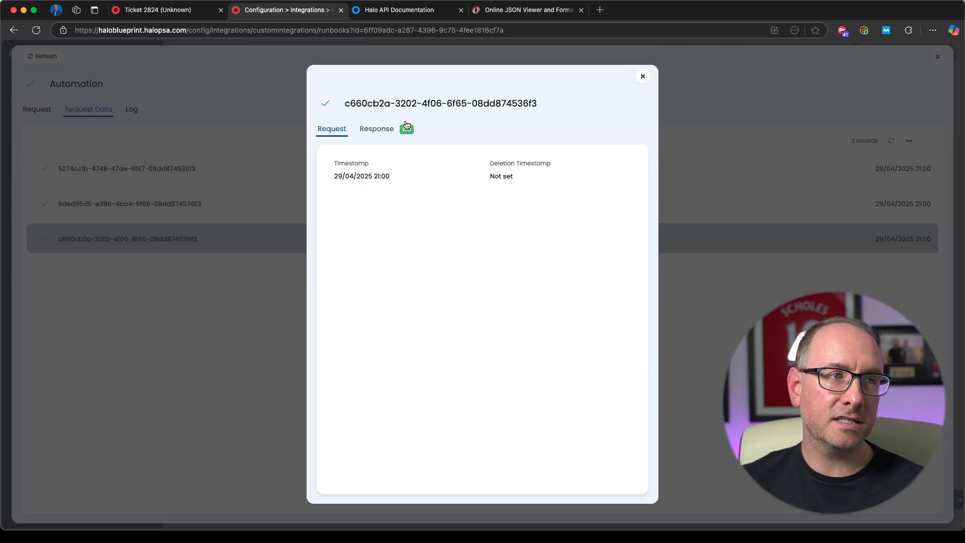
click(374, 131)
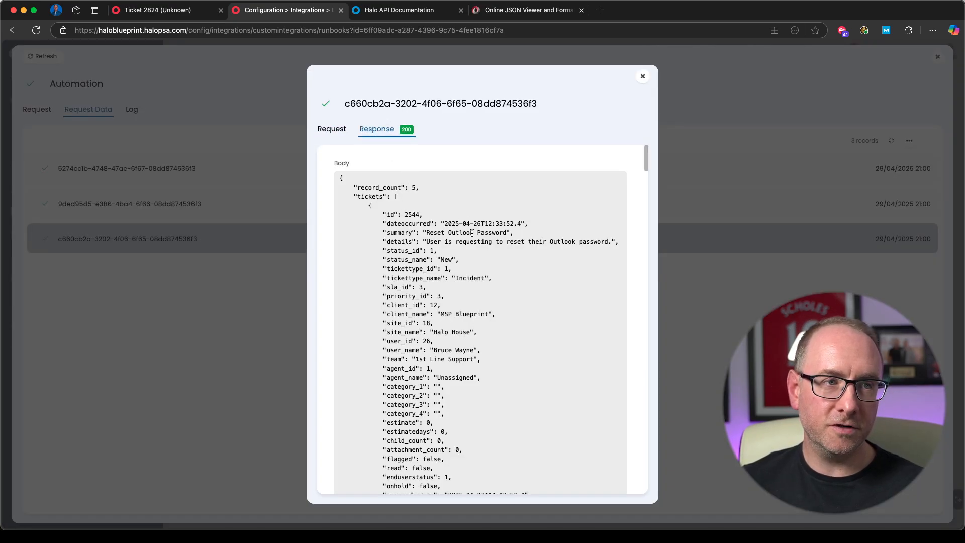
drag(511, 234, 426, 233)
click(488, 276)
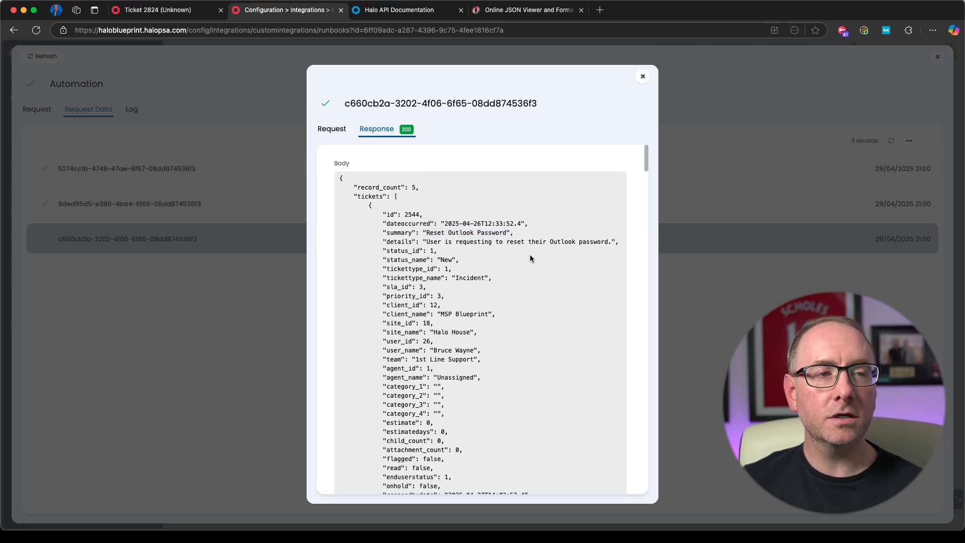
click(643, 77)
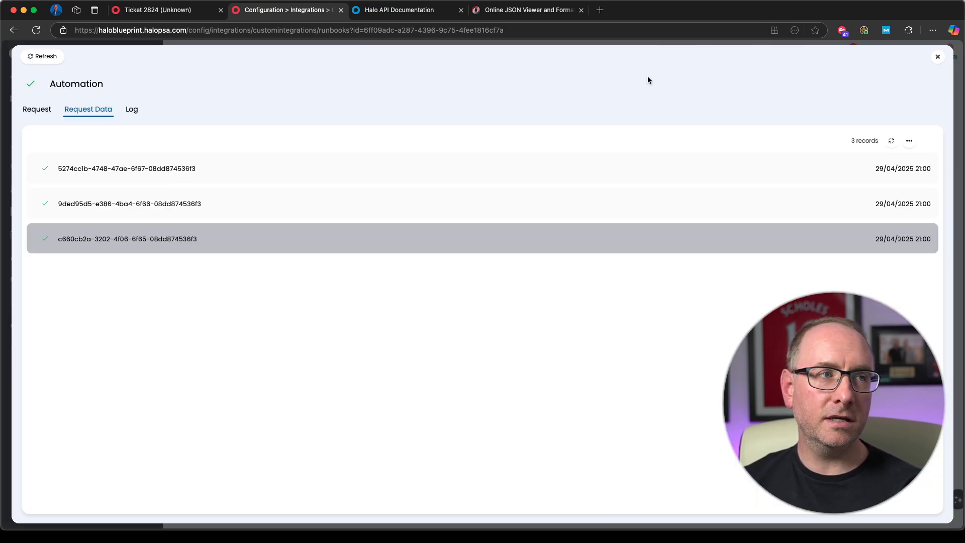
click(938, 58)
Step: Review the output variables and outcomes of the Get tickets step in the flow chart's edit mode, leaving the step without saving
click(233, 127)
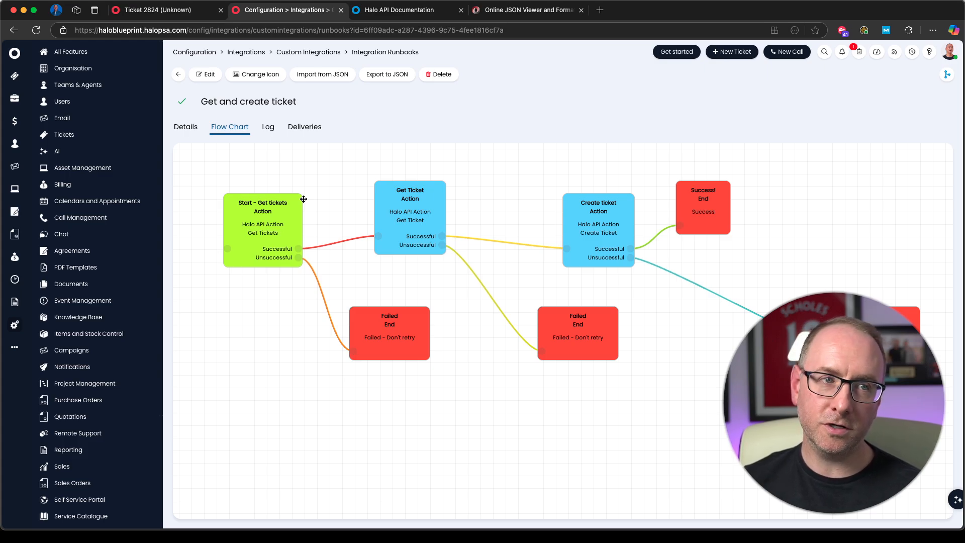
click(206, 74)
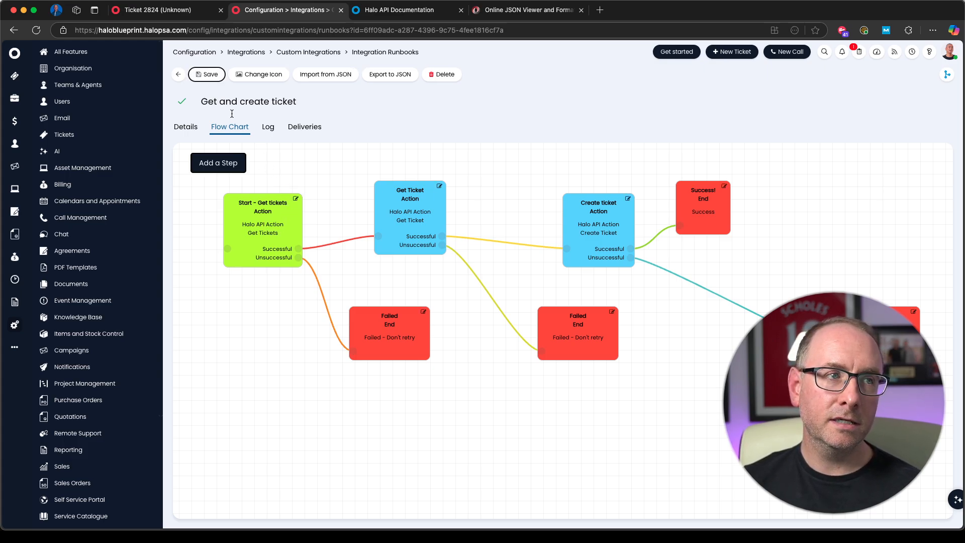
click(296, 199)
scroll(481, 373, down, 10)
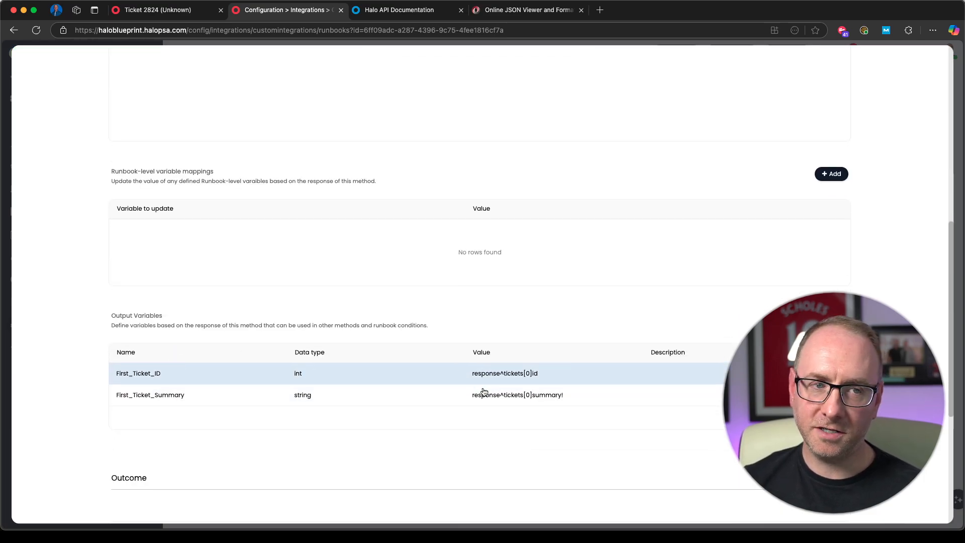
scroll(498, 450, down, 5)
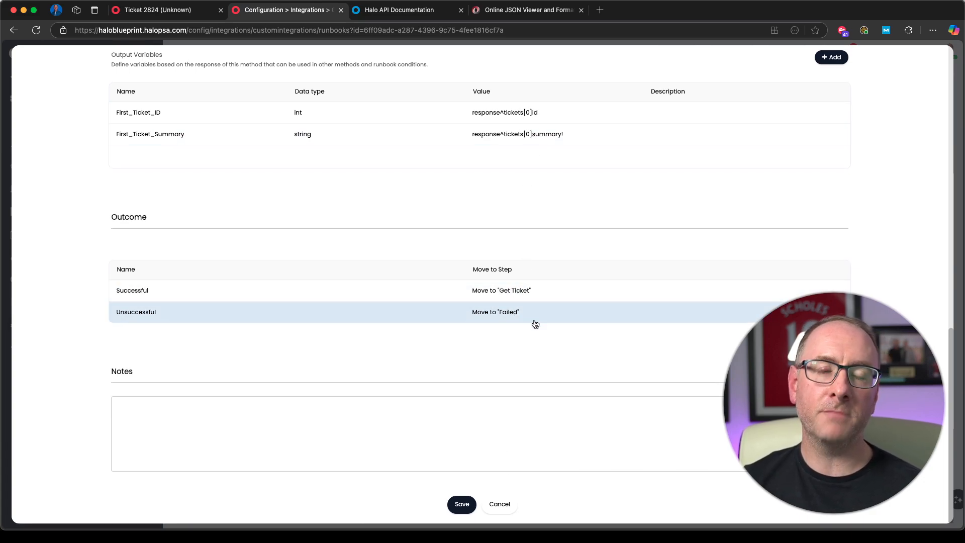
click(502, 504)
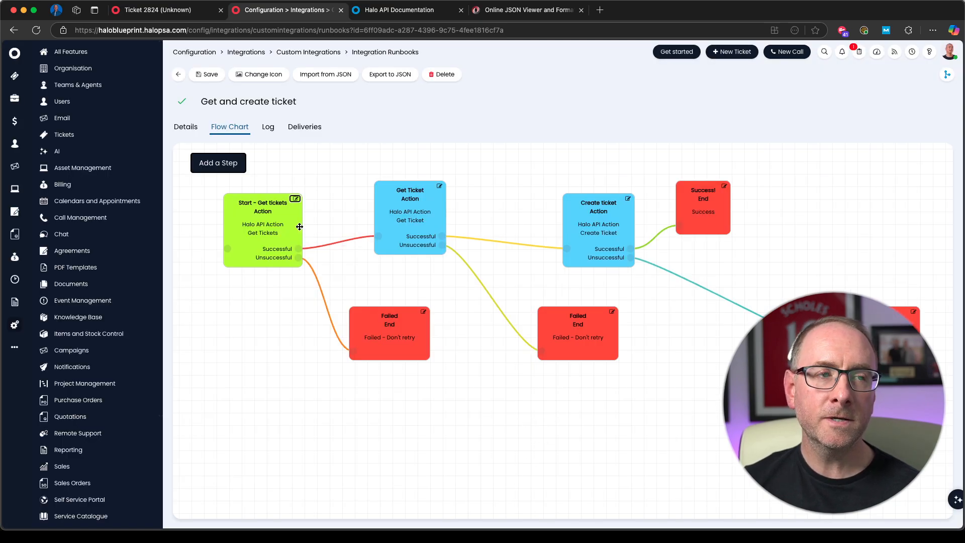